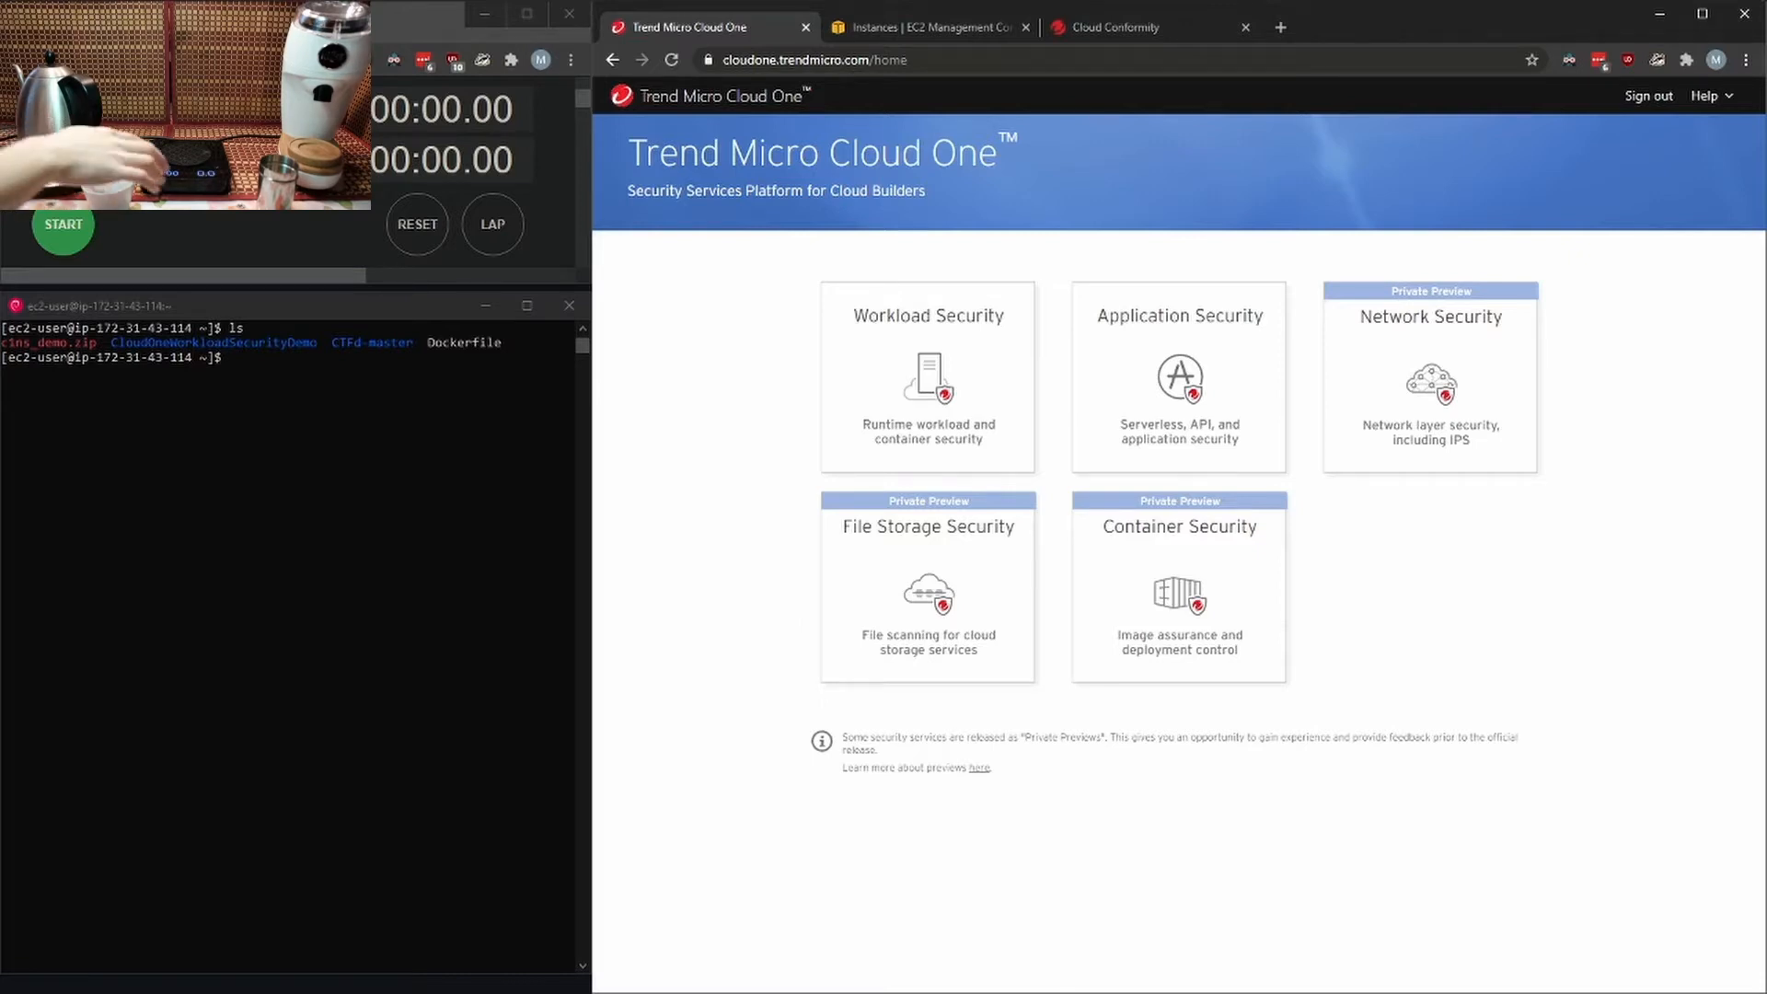
- Start the stopwatch and open the Deployment Scripts generator in Workload Security
{"action": "left_click", "coordinate": [64, 224]}
{"action": "left_click", "coordinate": [929, 377]}
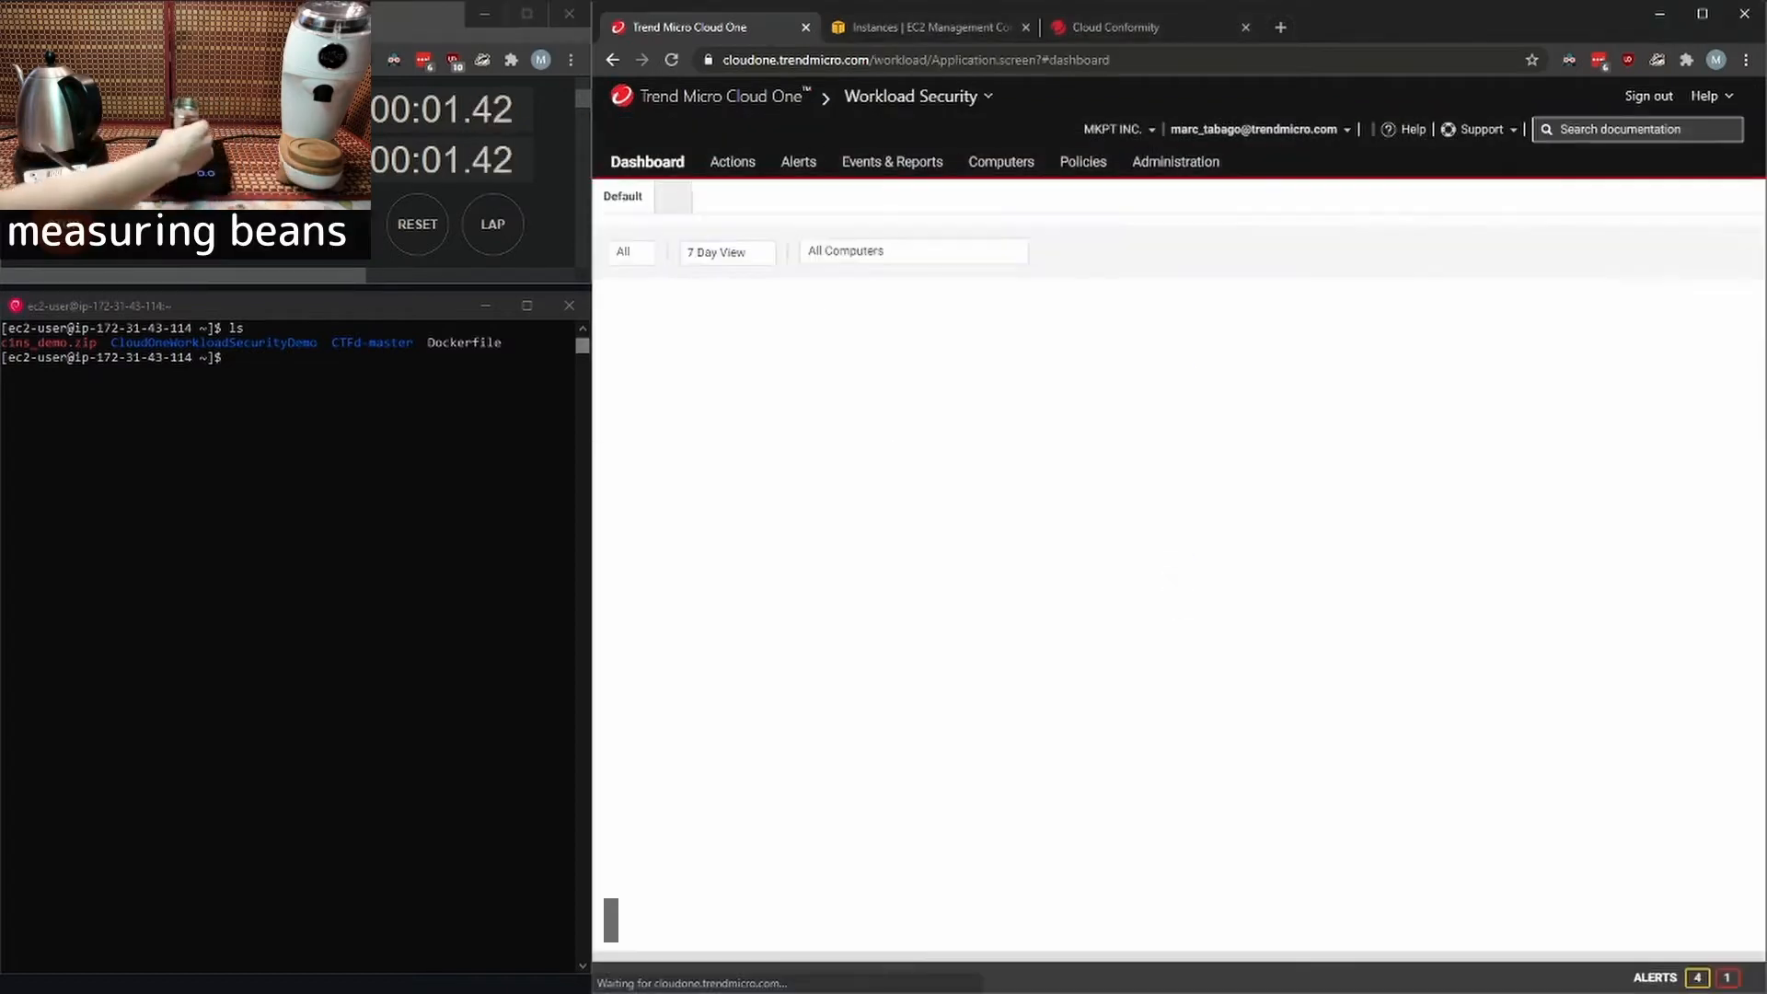
{"action": "left_click", "coordinate": [1480, 130]}
{"action": "left_click", "coordinate": [1436, 202]}
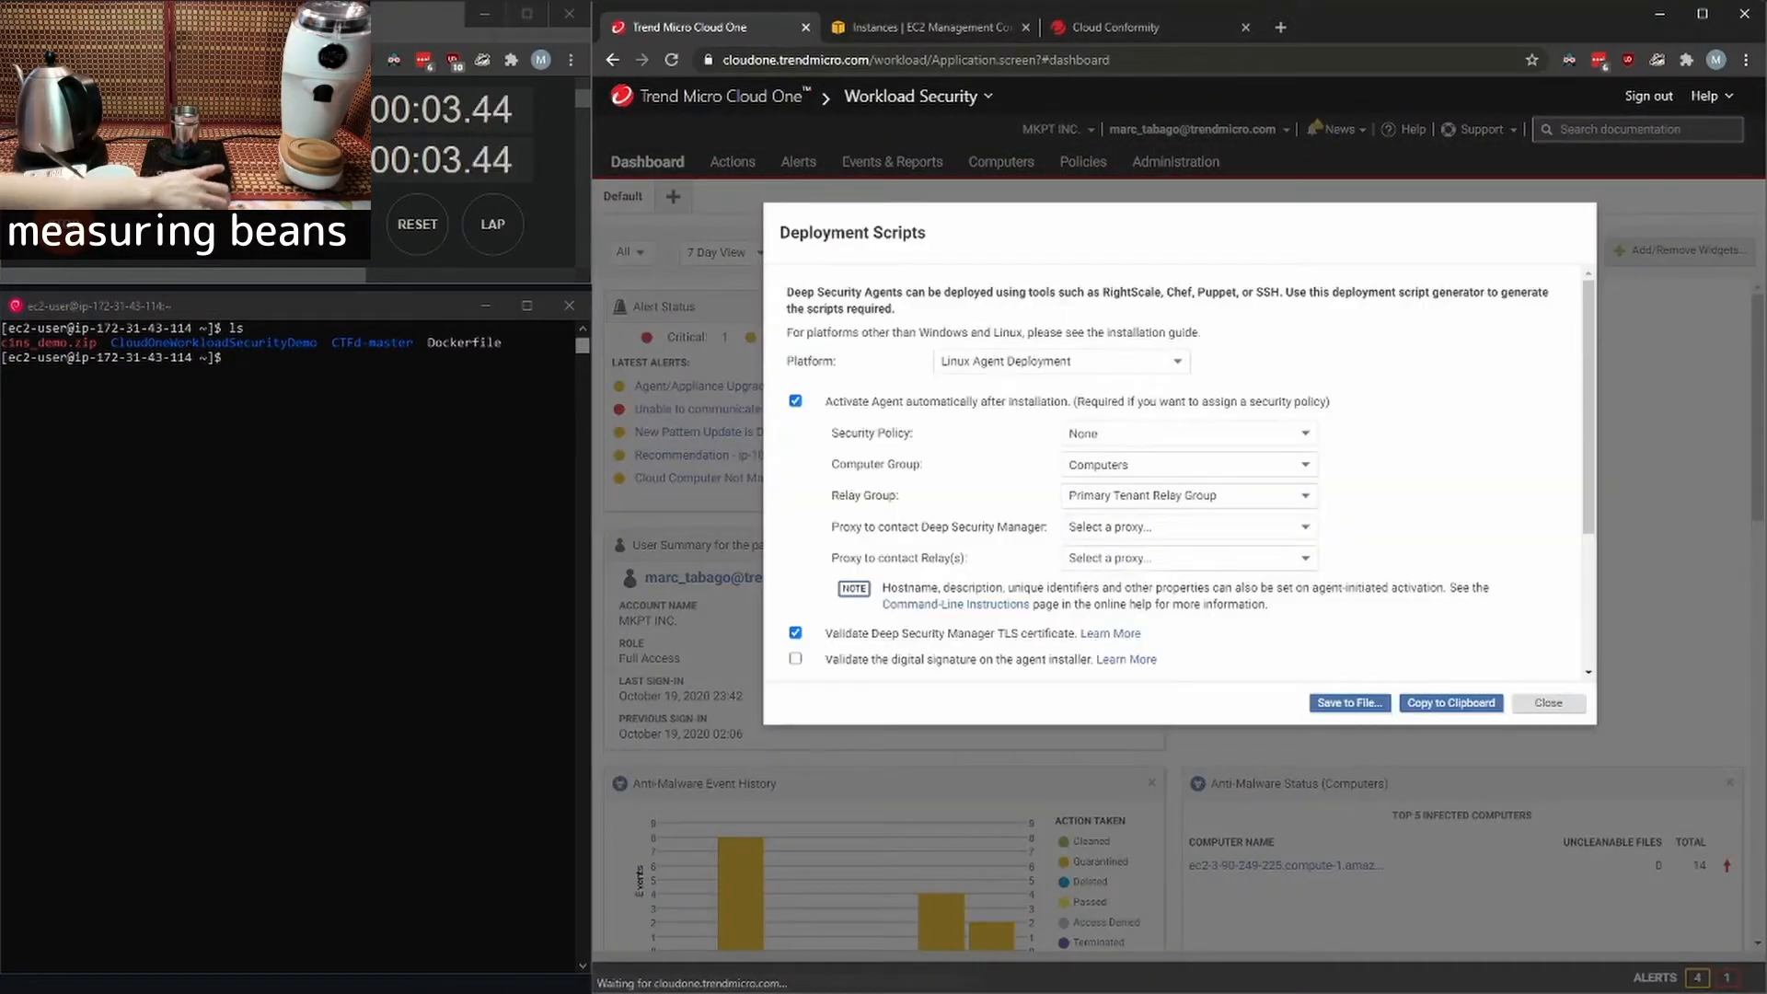
- Set the Linux agent deployment script's security policy to ROOT and copy the generated script to the clipboard
{"action": "left_click", "coordinate": [1188, 434]}
{"action": "left_click", "coordinate": [1163, 530]}
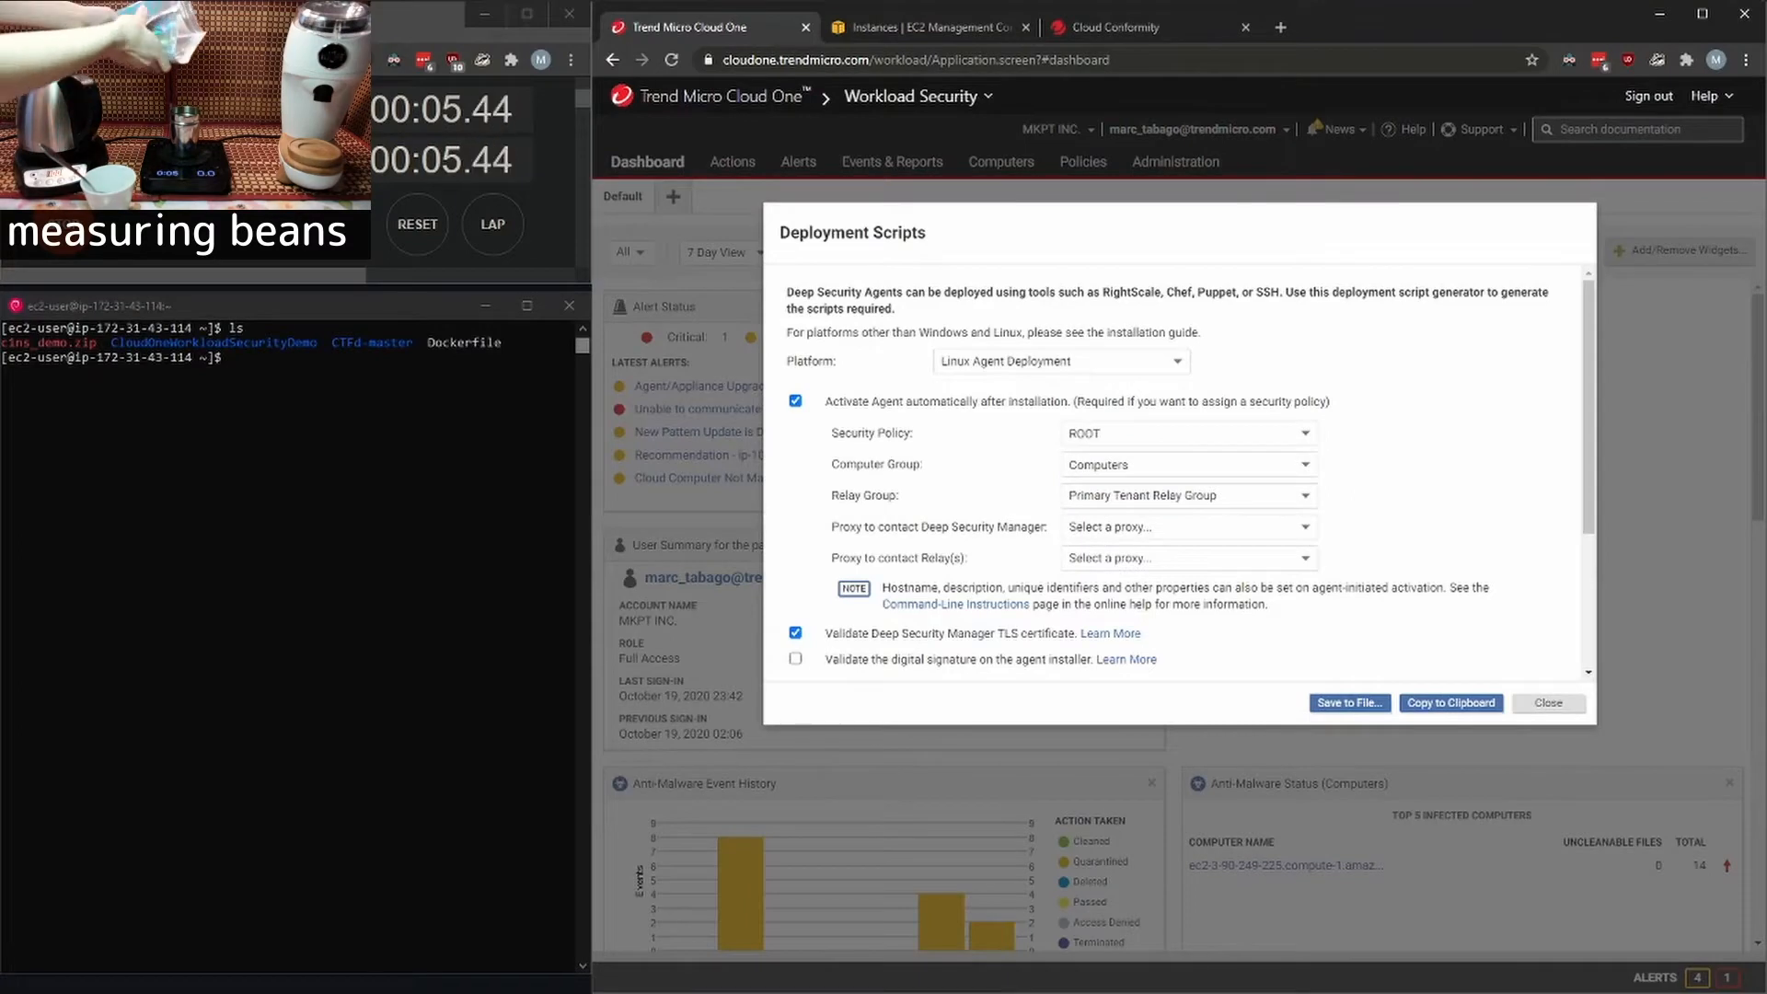
{"action": "left_click", "coordinate": [1451, 703]}
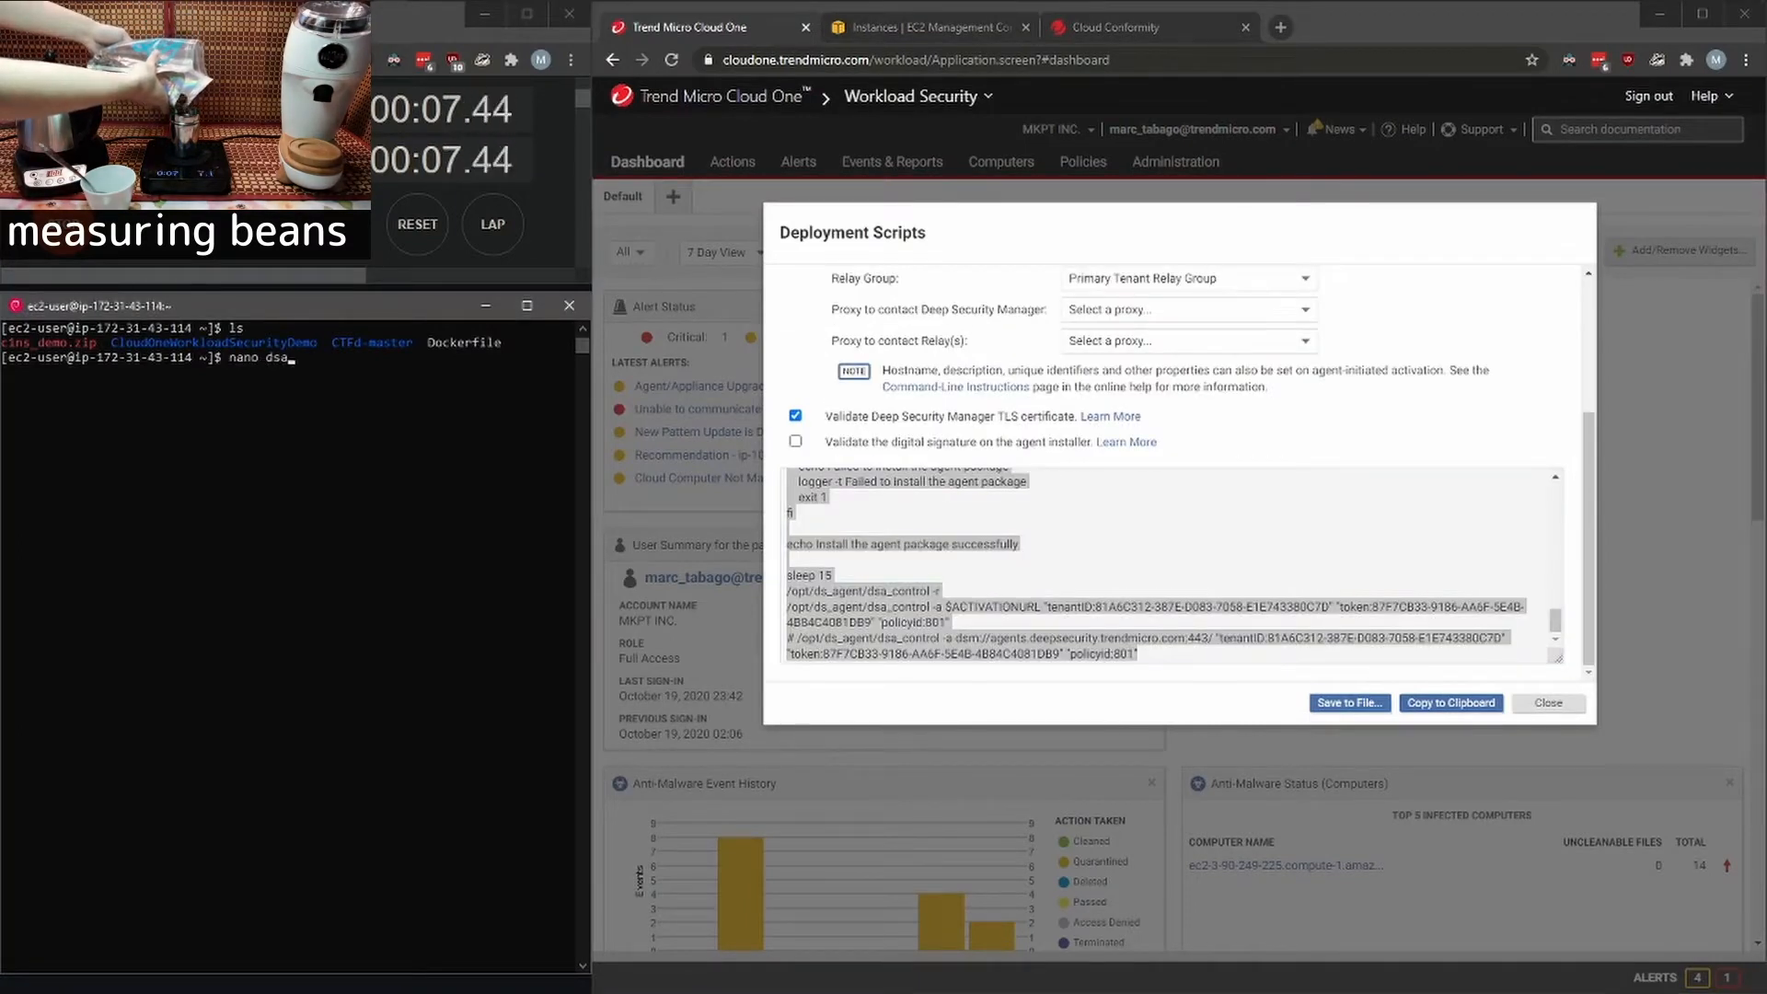
- Create dsa.sh with nano in the terminal, paste the deployment script including its activation token, and save the file
{"action": "type", "text": "h"}
{"action": "key", "text": "Return"}
{"action": "key", "text": "ctrl+shift+v"}
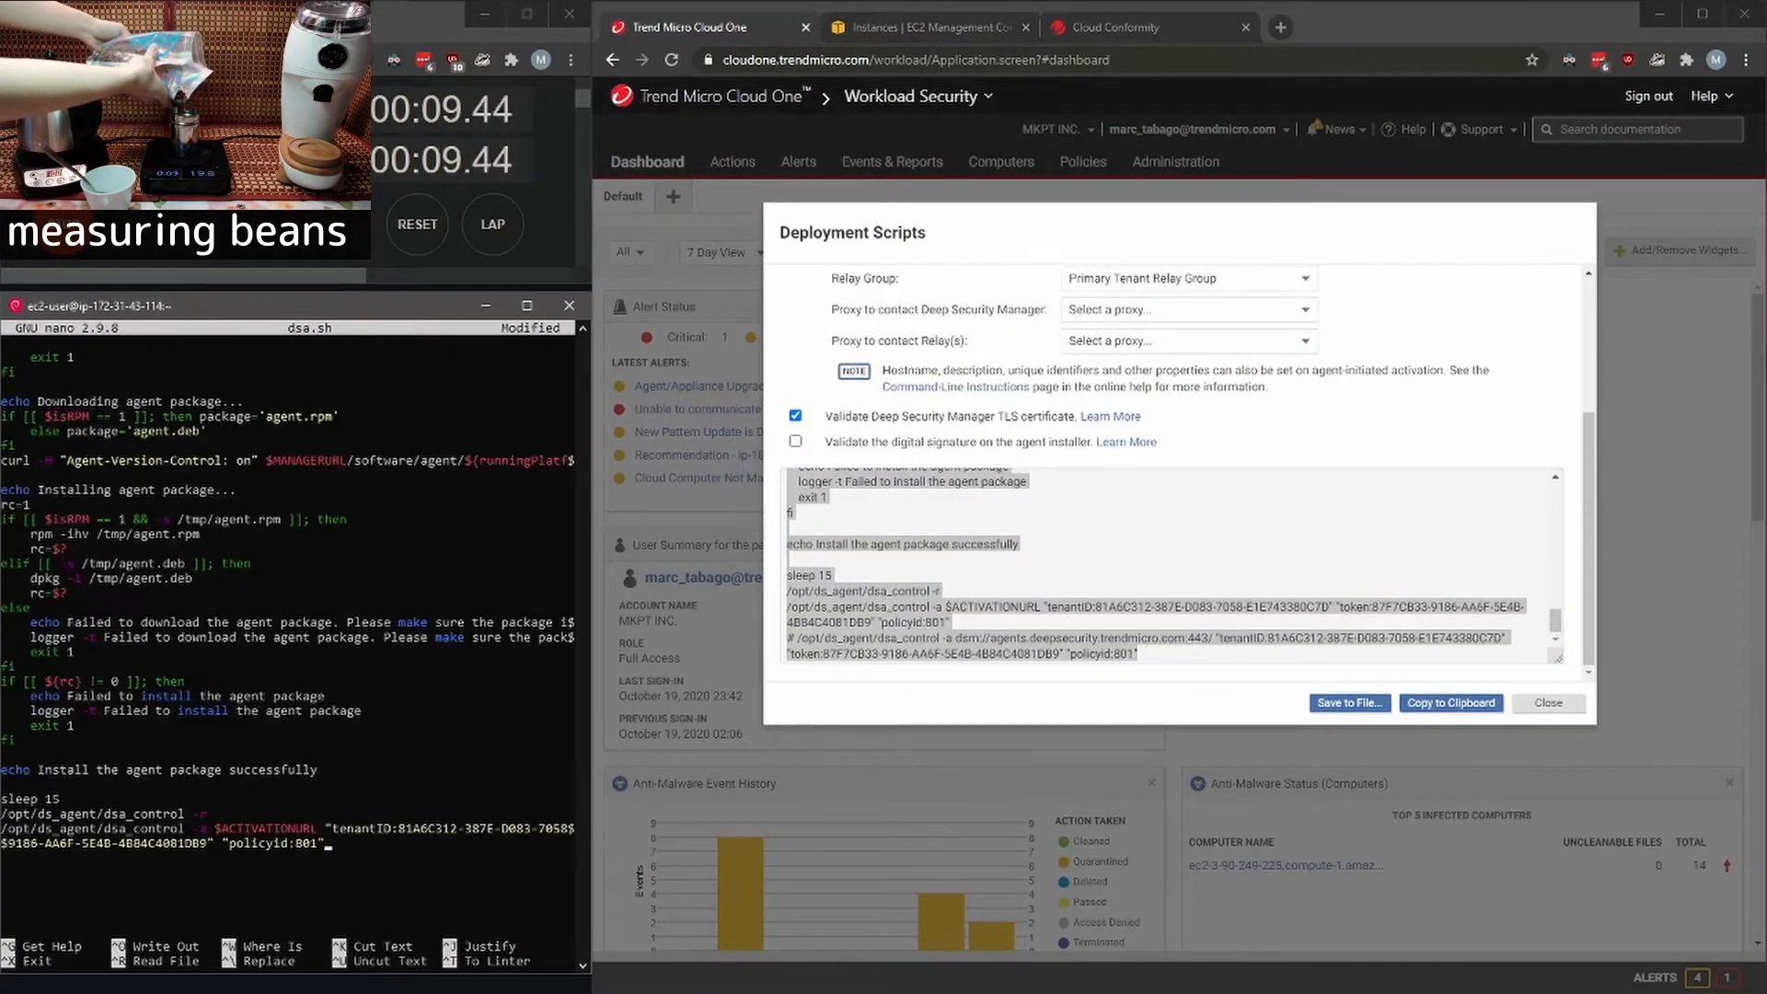
{"action": "key", "text": "ctrl+x"}
{"action": "key", "text": "y"}
{"action": "key", "text": "Return"}
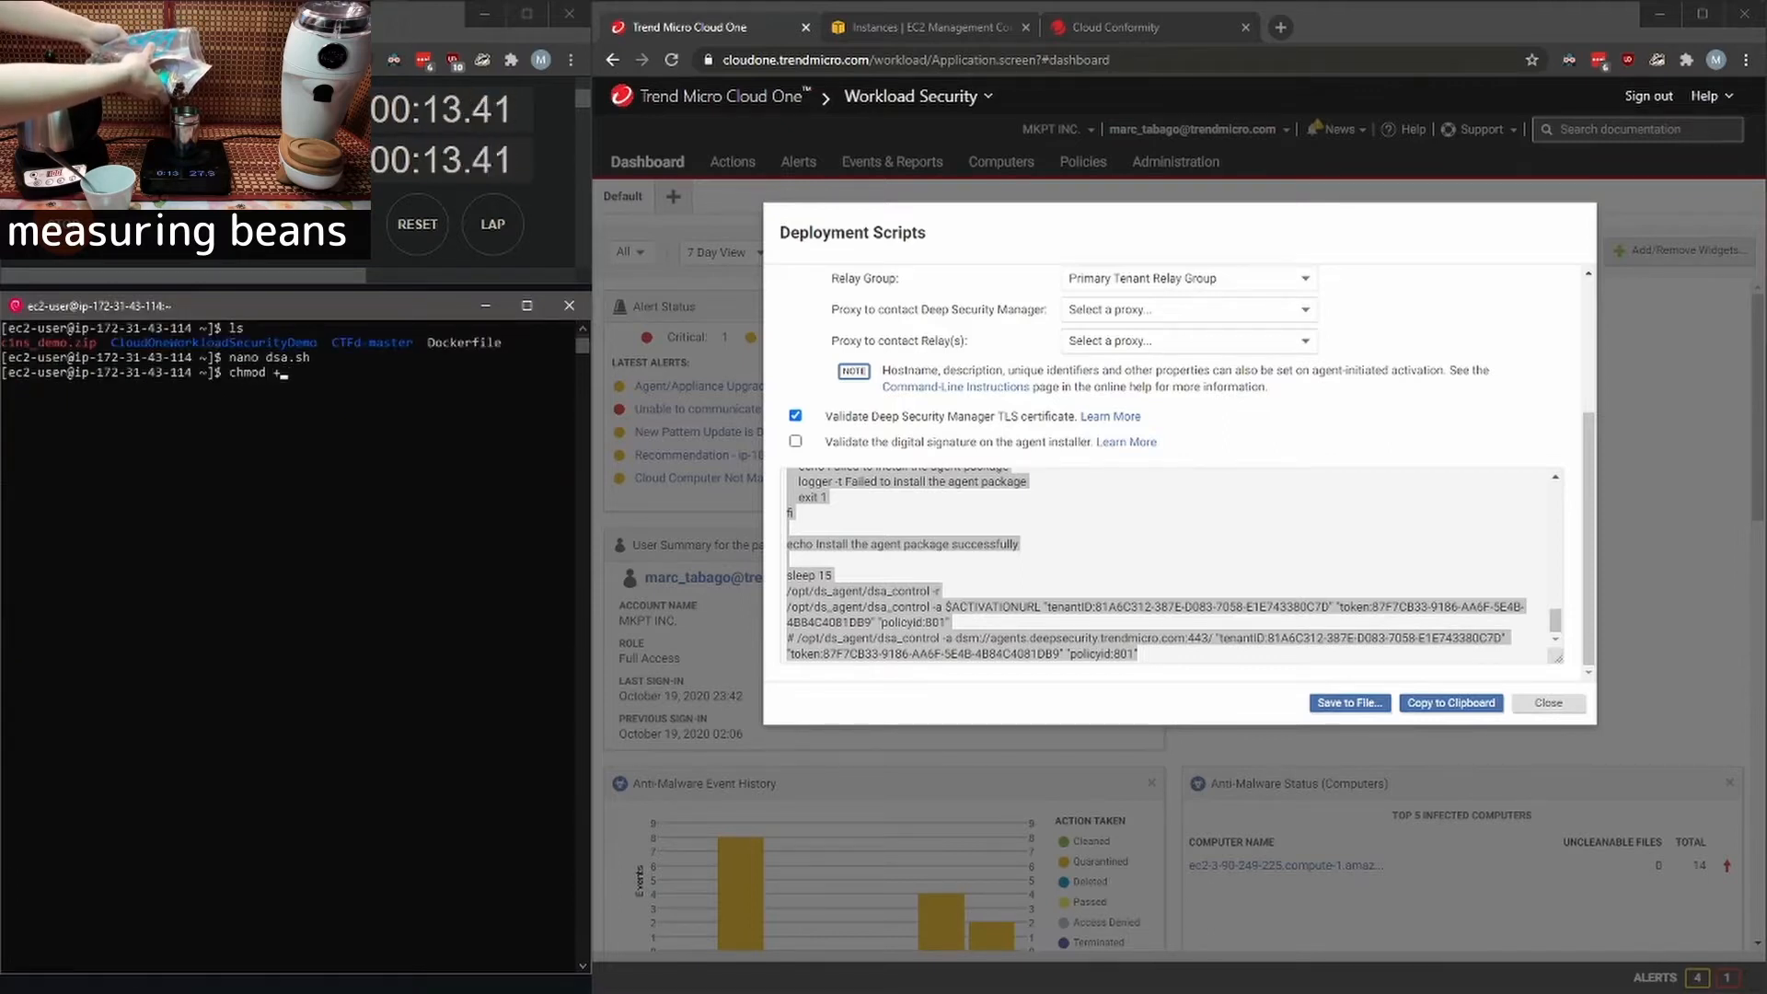
- Make dsa.sh executable with chmod +x and run it with sudo
{"action": "key", "text": "Return"}
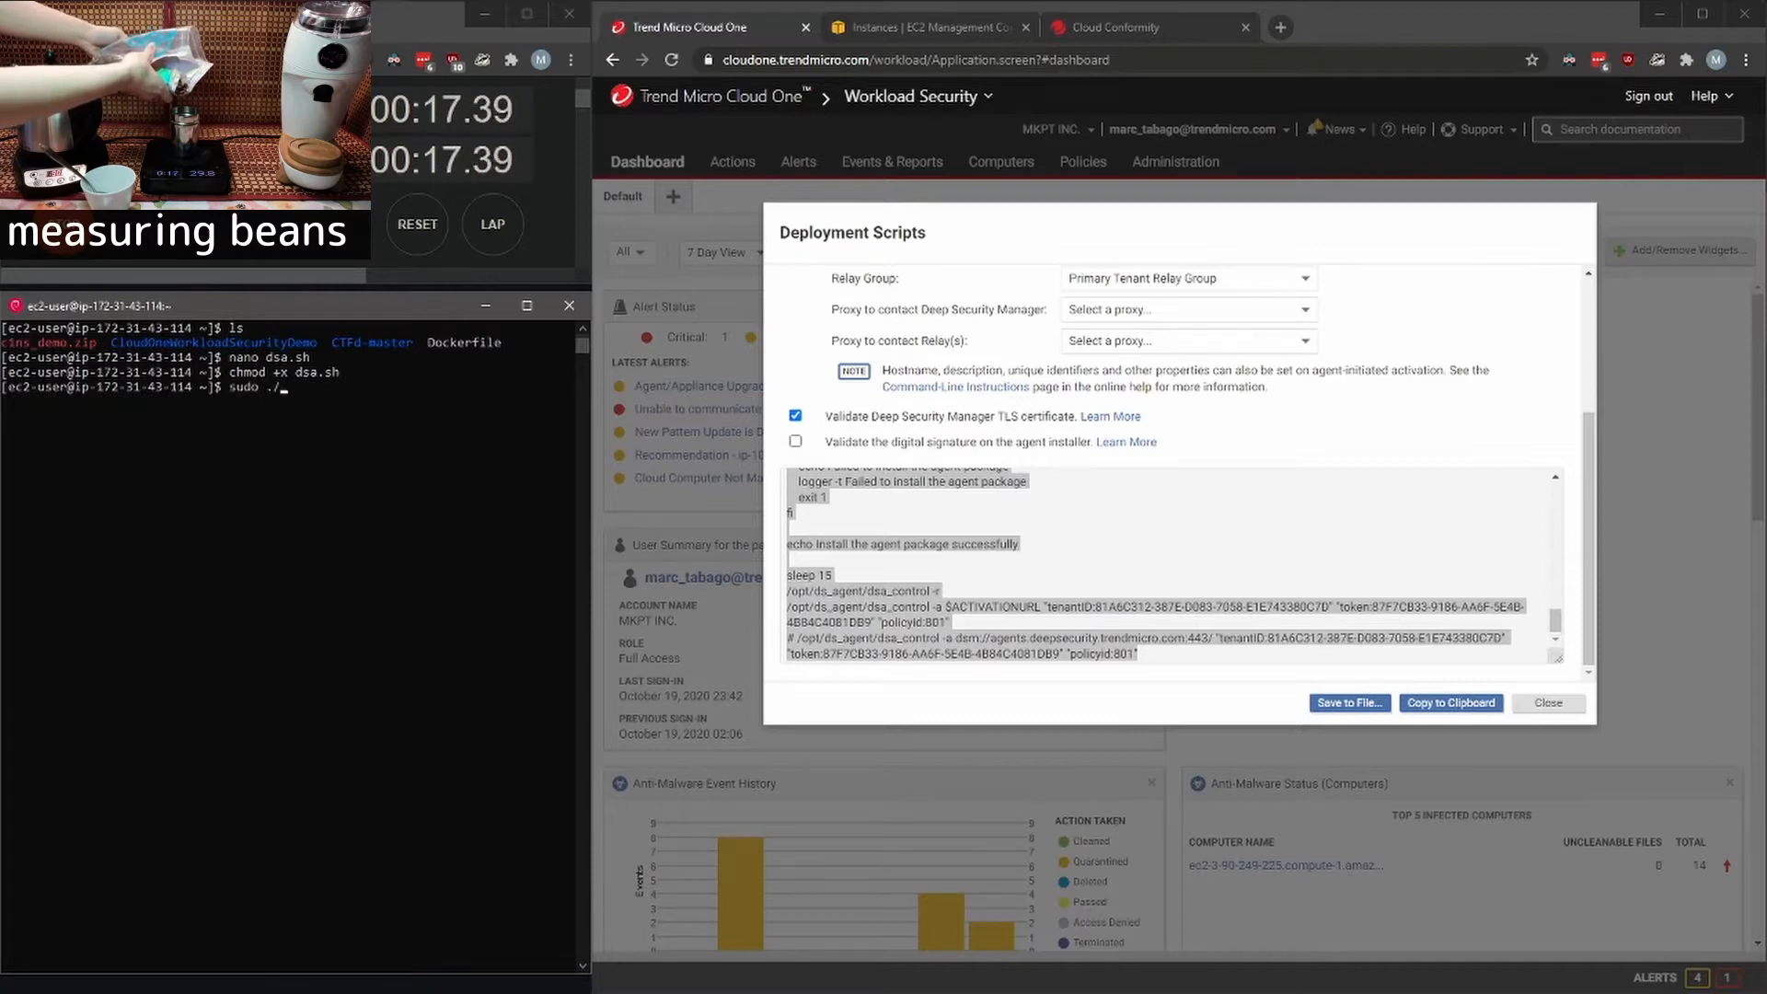
{"action": "key", "text": "Return"}
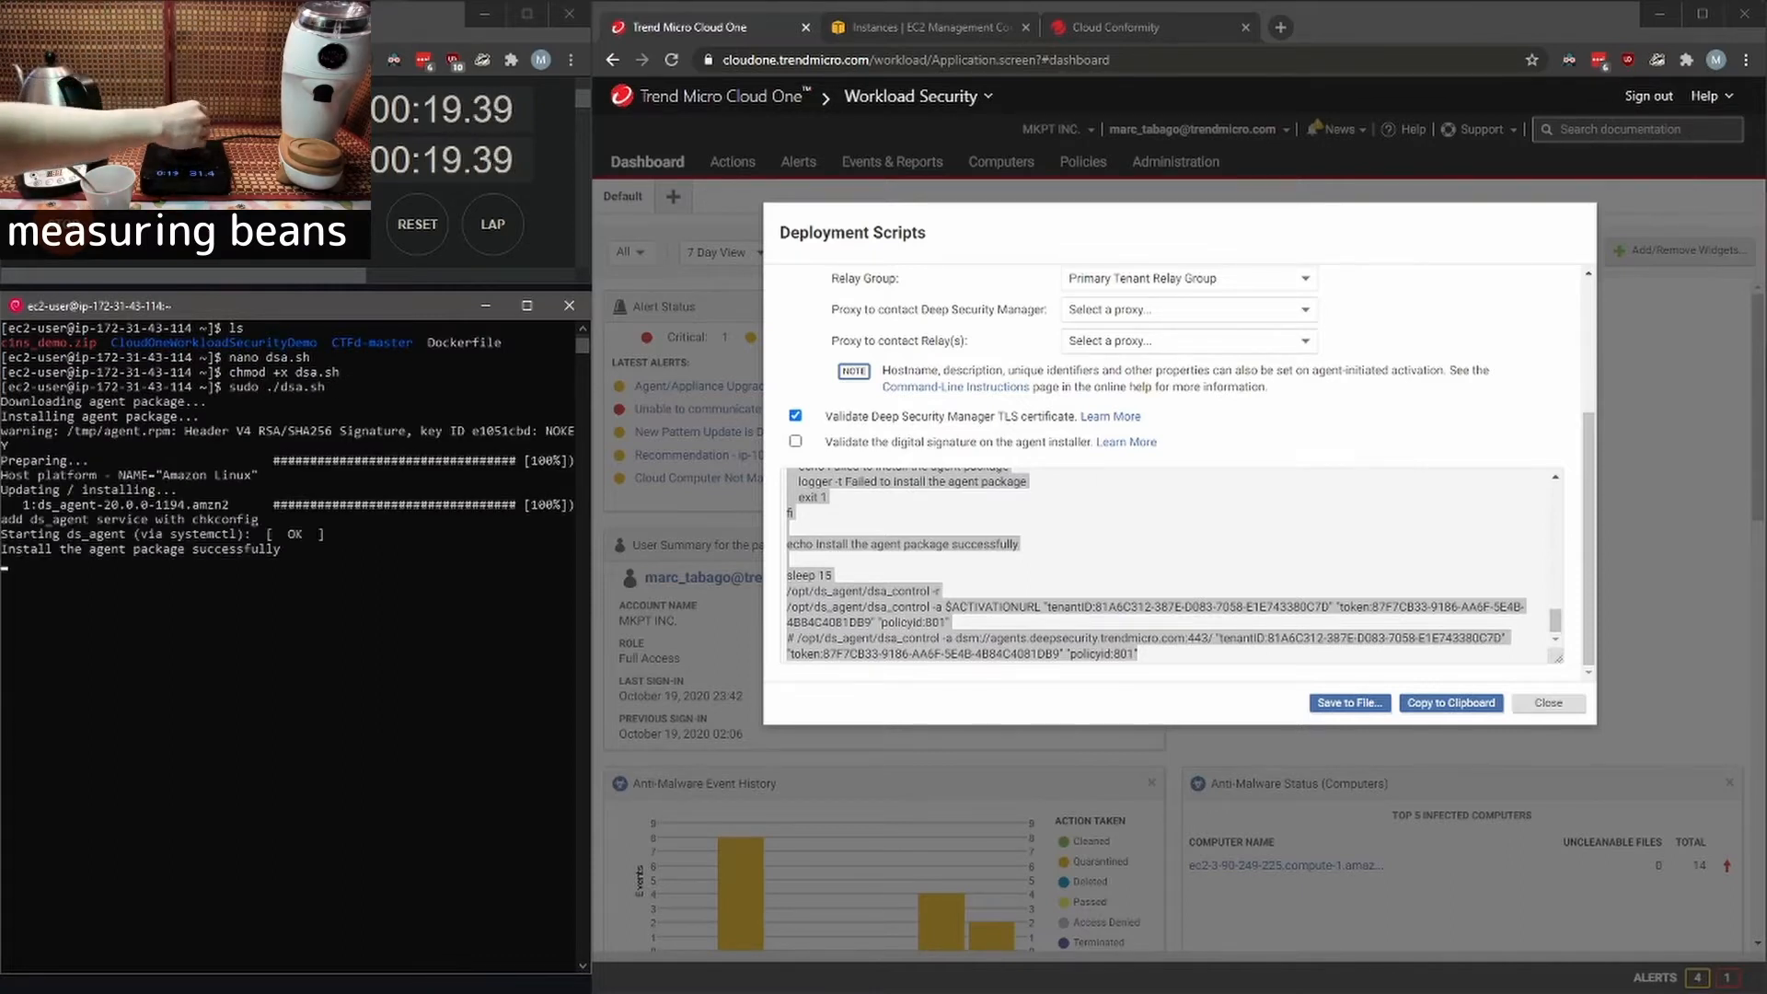
- Close the Deployment Scripts dialog and check docker-funbox's activation status in the Computers list and its tags in EC2
{"action": "left_click", "coordinate": [1549, 703]}
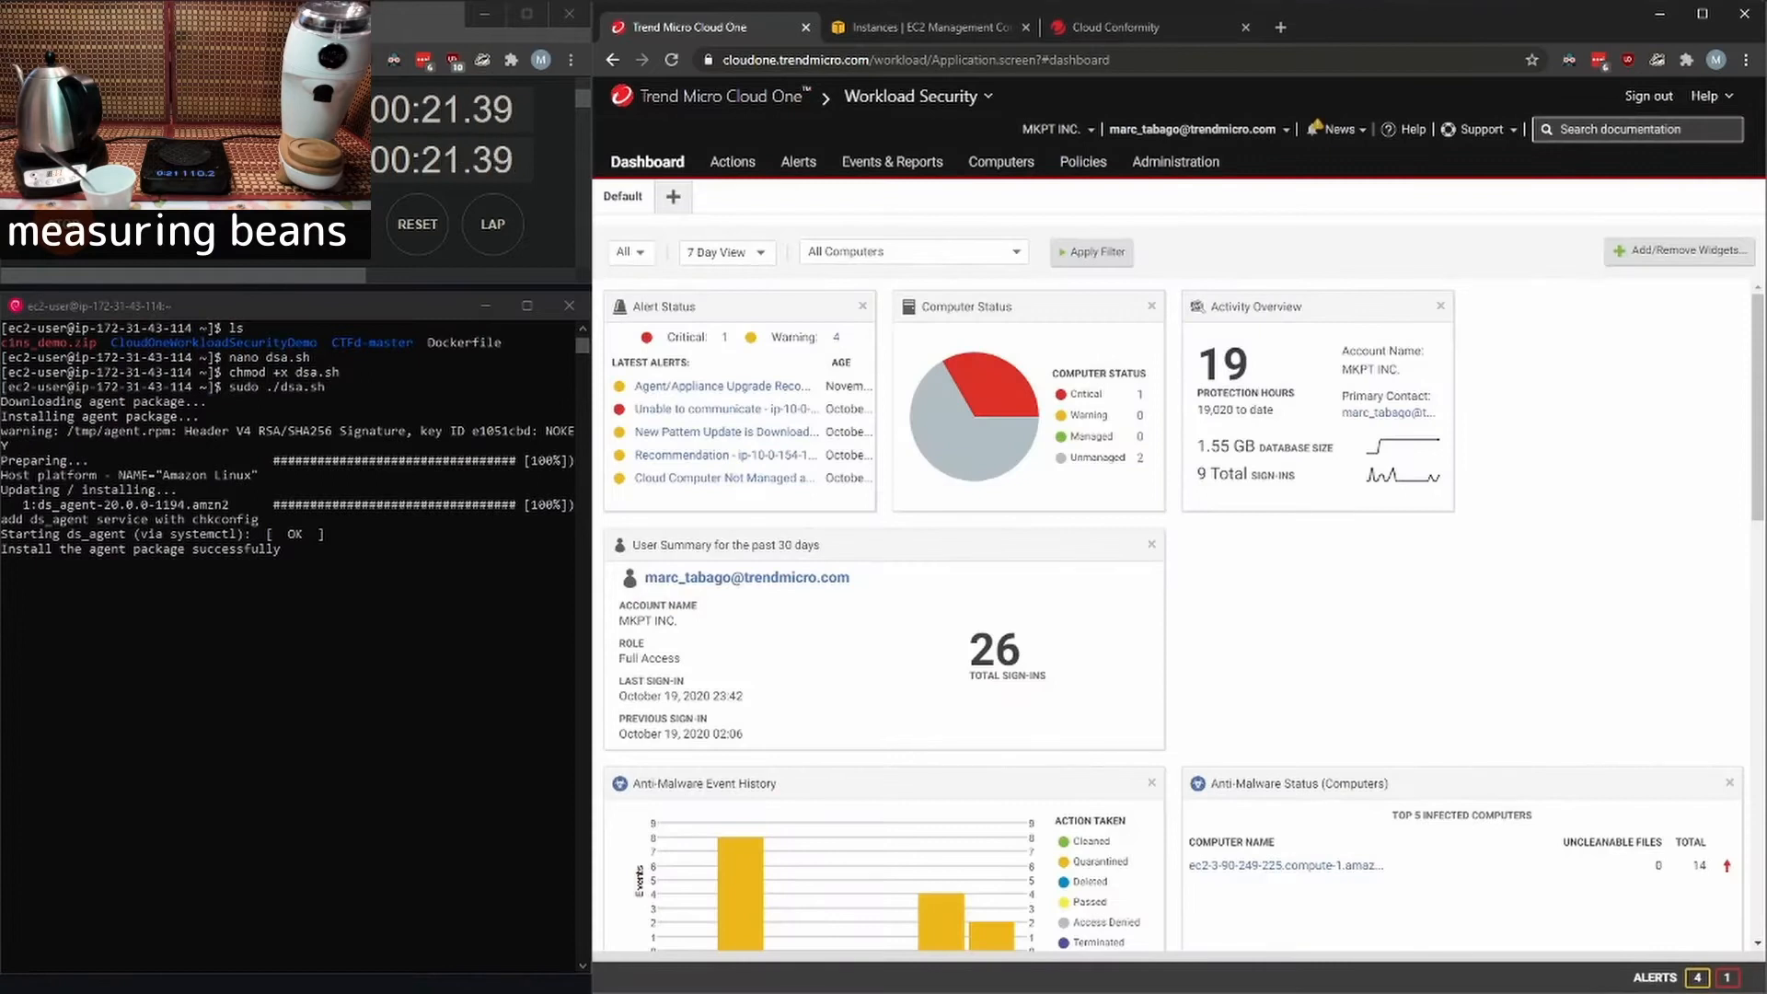
{"action": "left_click", "coordinate": [1001, 161]}
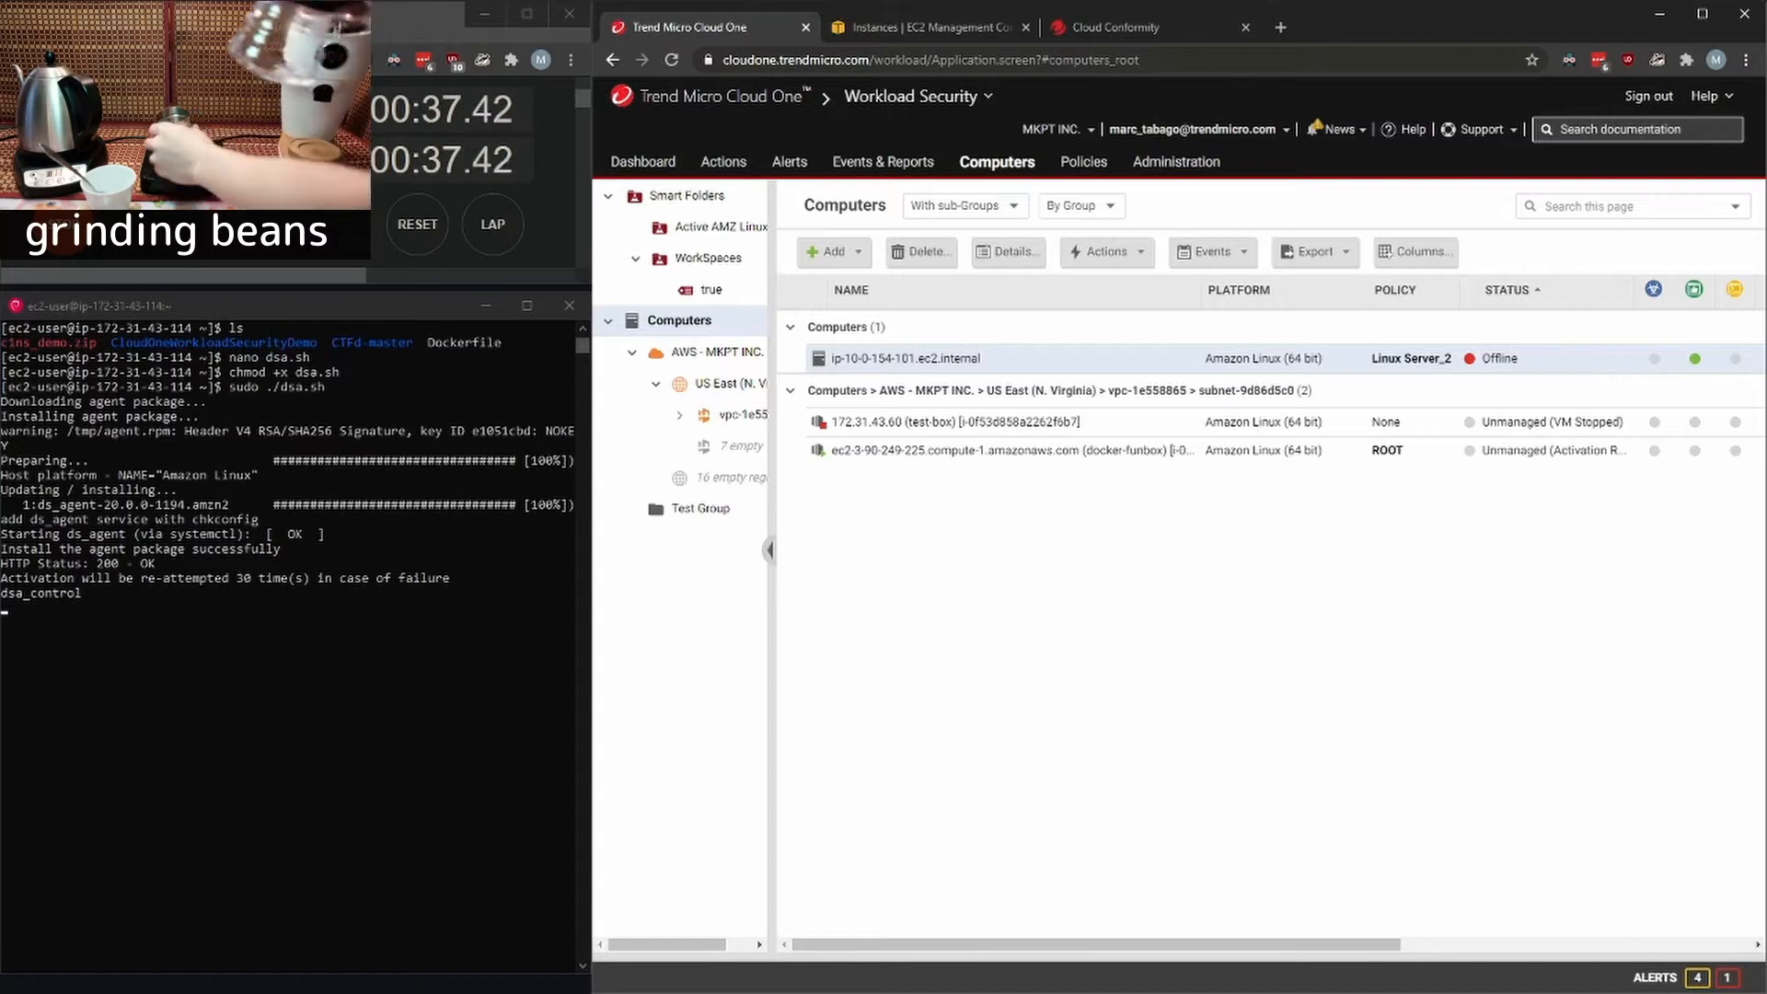
{"action": "key", "text": "ctrl+Tab"}
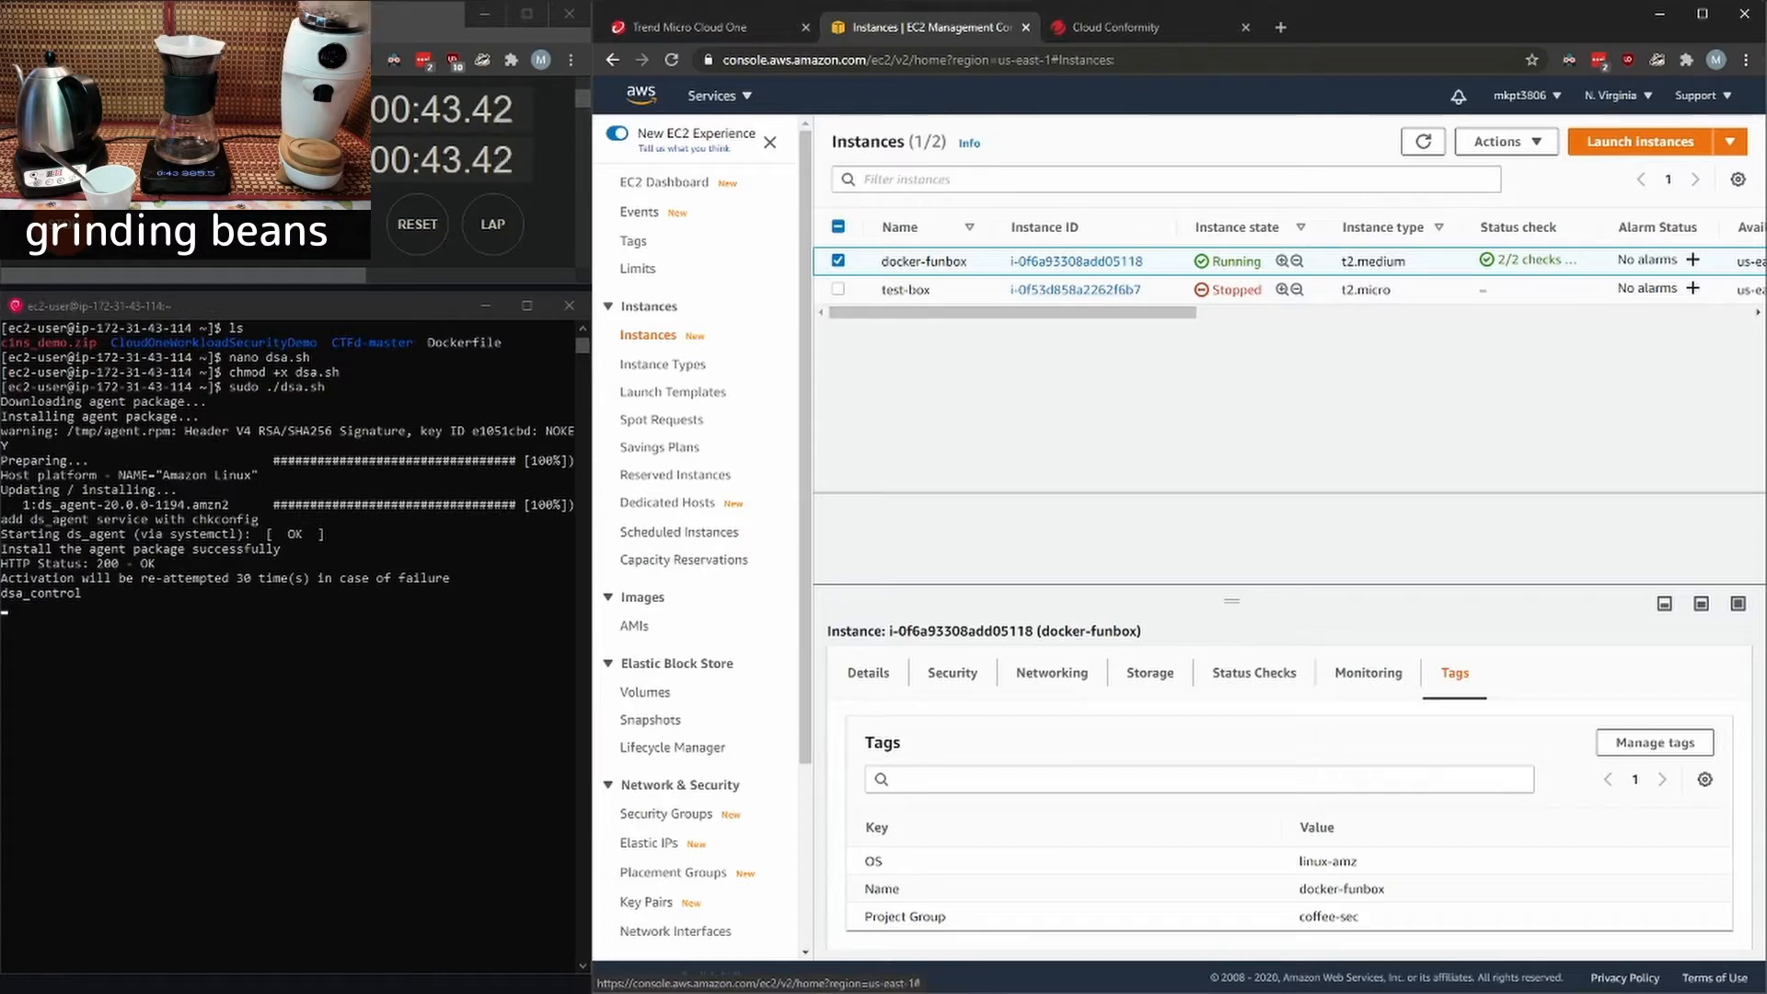
{"action": "key", "text": "ctrl+shift+Tab"}
{"action": "left_click", "coordinate": [752, 319]}
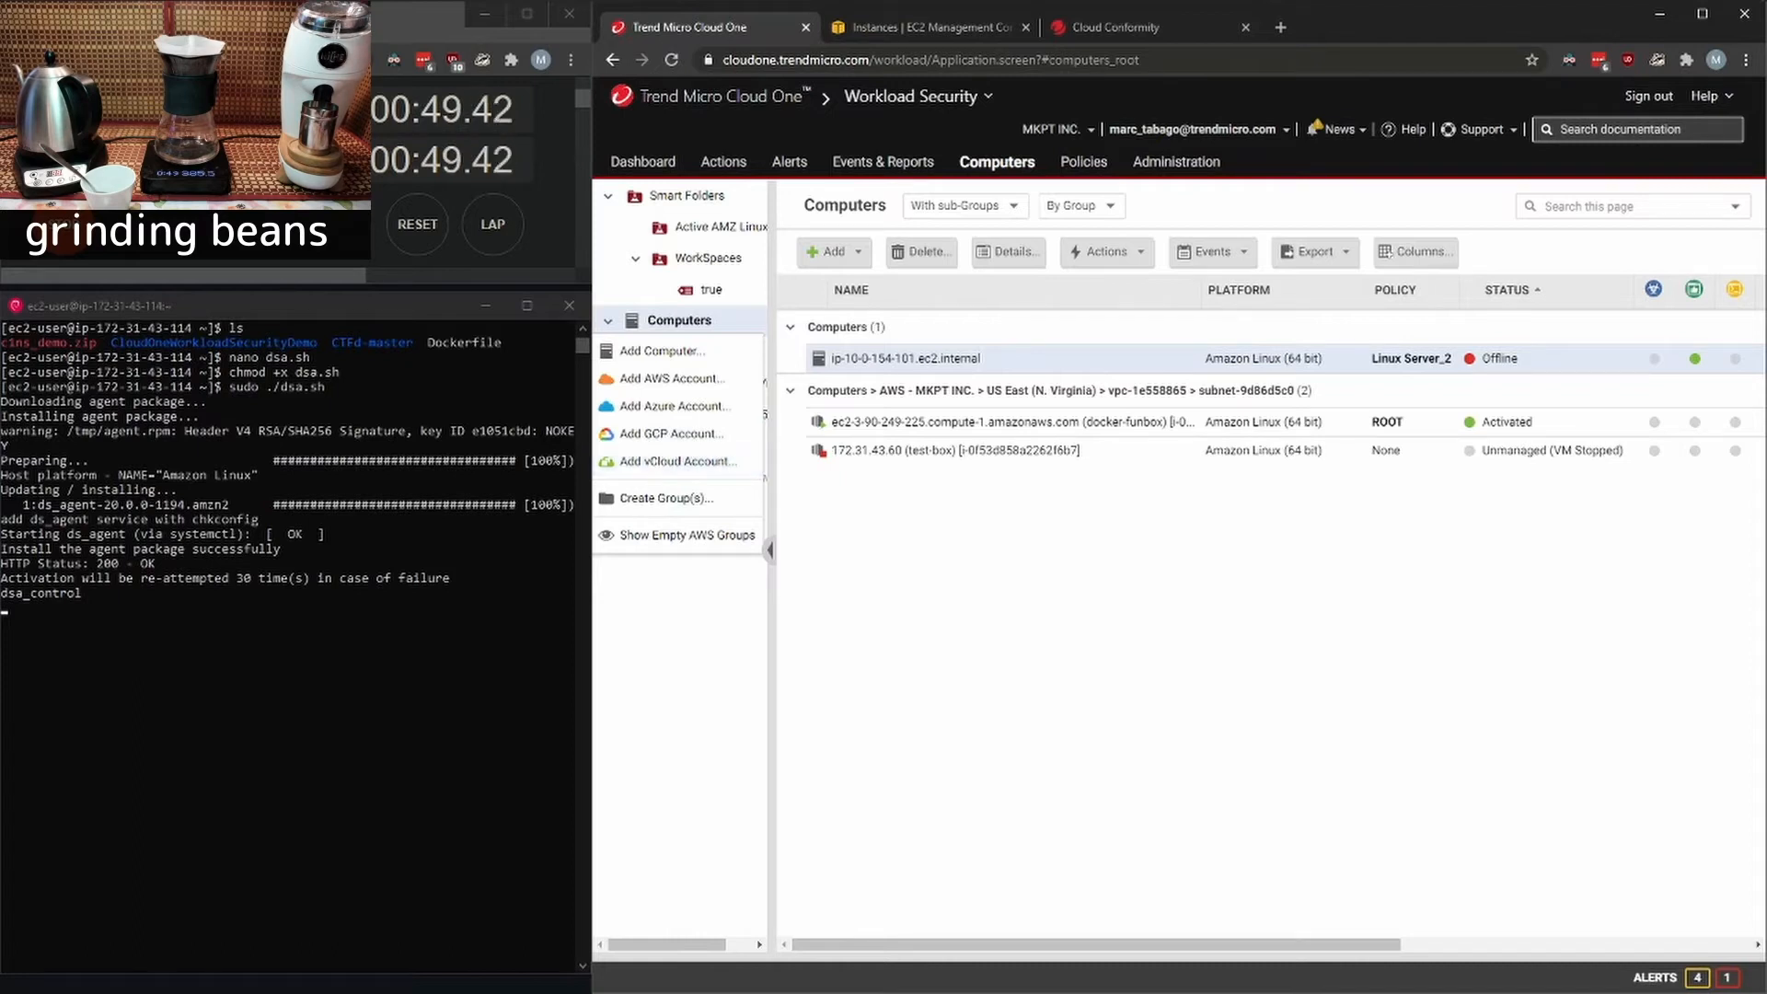
{"action": "left_click", "coordinate": [752, 321]}
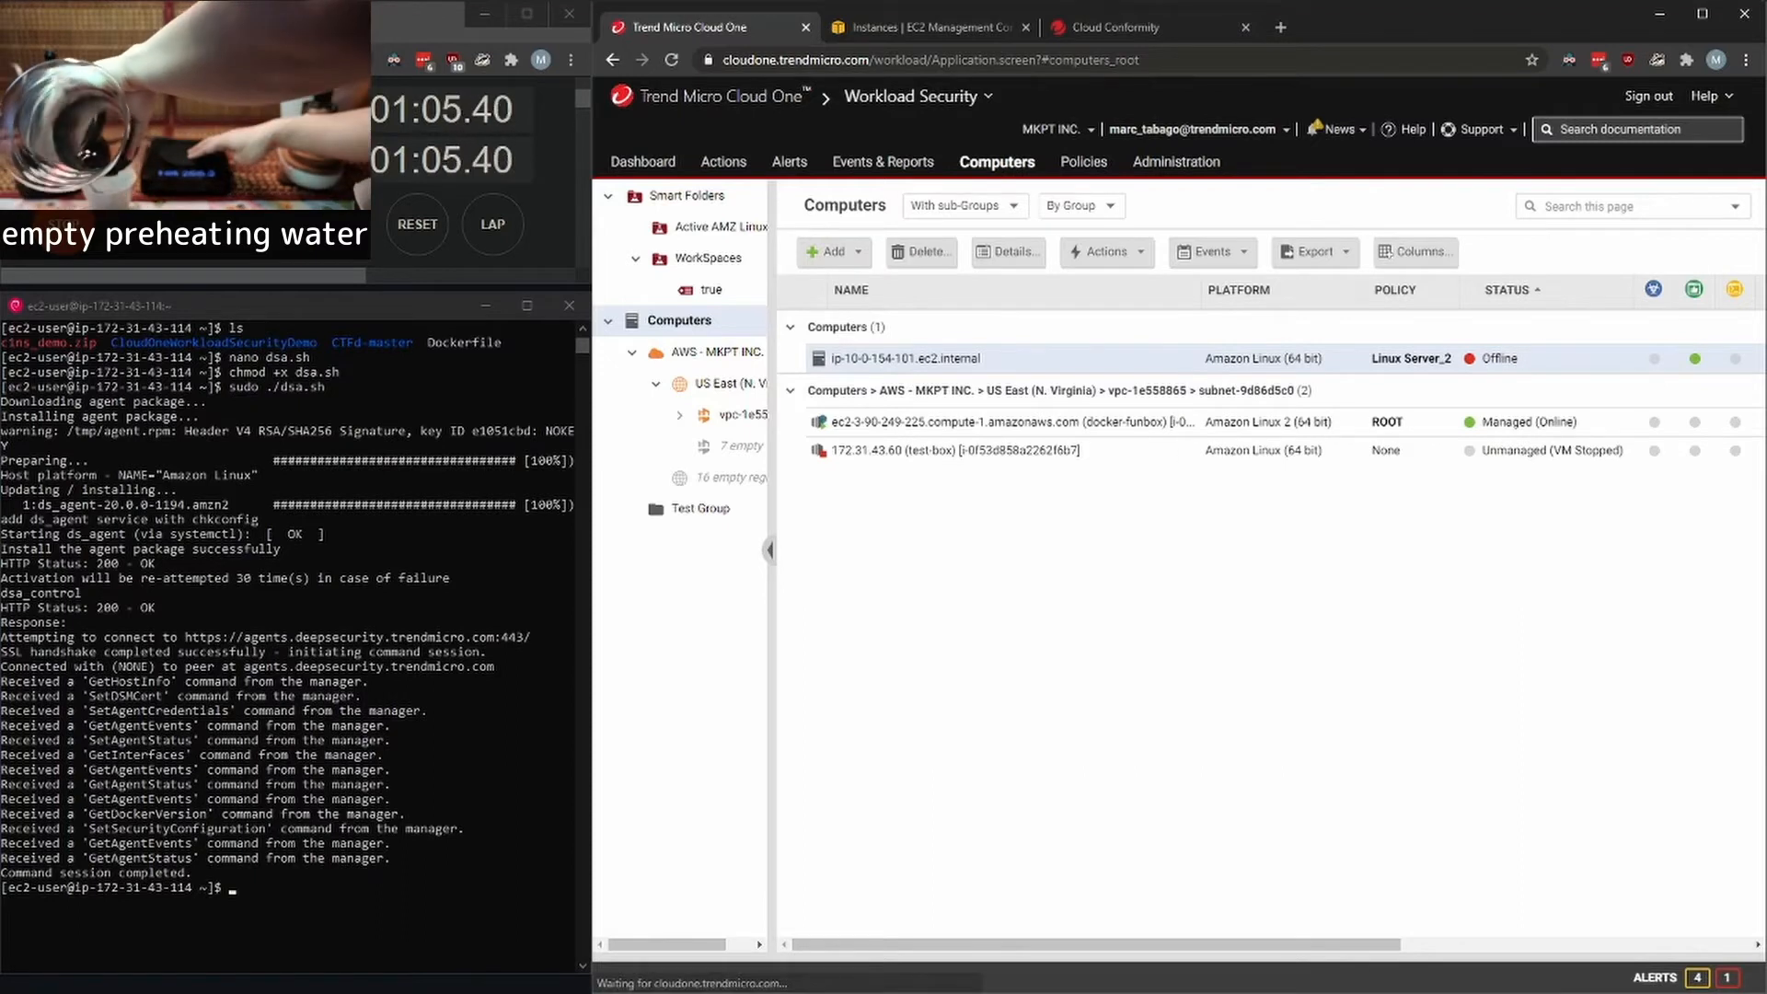
- Review the docker-funbox computer's overview and protection modules, minimizing the incoming e-mail and closing the computer details
{"action": "double_click", "coordinate": [1012, 422]}
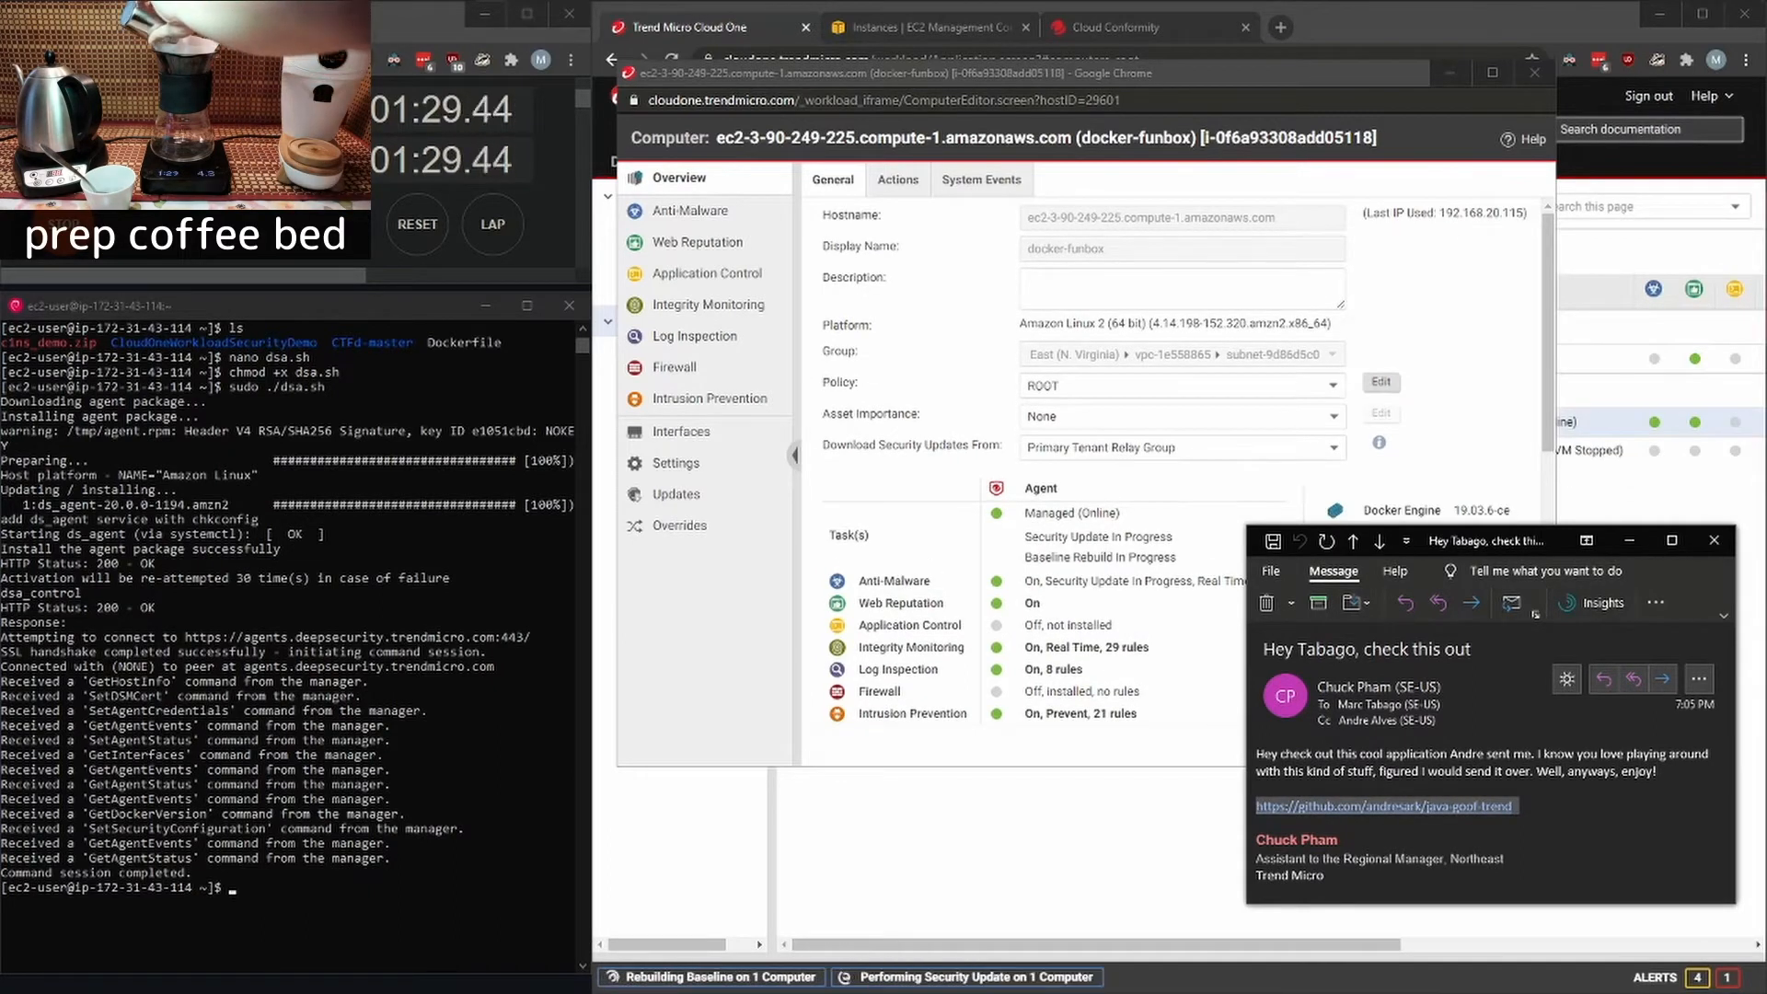
{"action": "left_click", "coordinate": [1630, 540]}
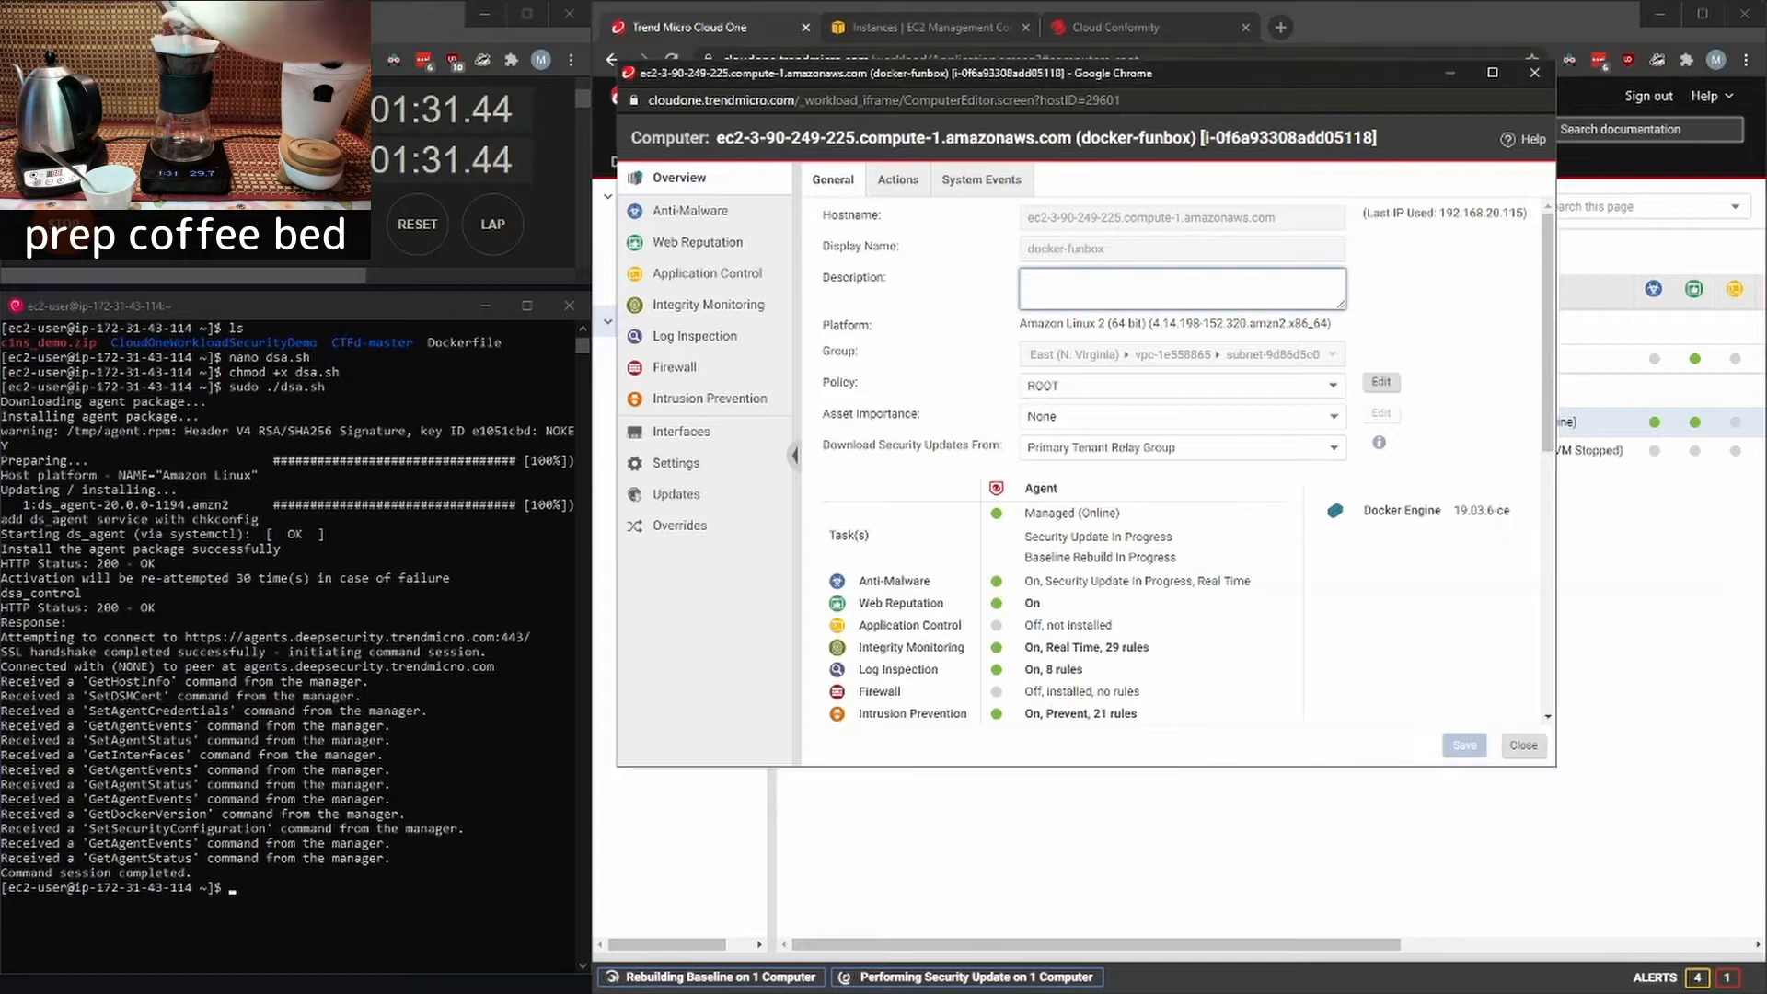
{"action": "key", "text": "ctrl+w"}
- Switch to the terminal and clone the java-goof-trend.git repository from the GitHub link in the e-mail
{"action": "key", "text": "alt+Tab"}
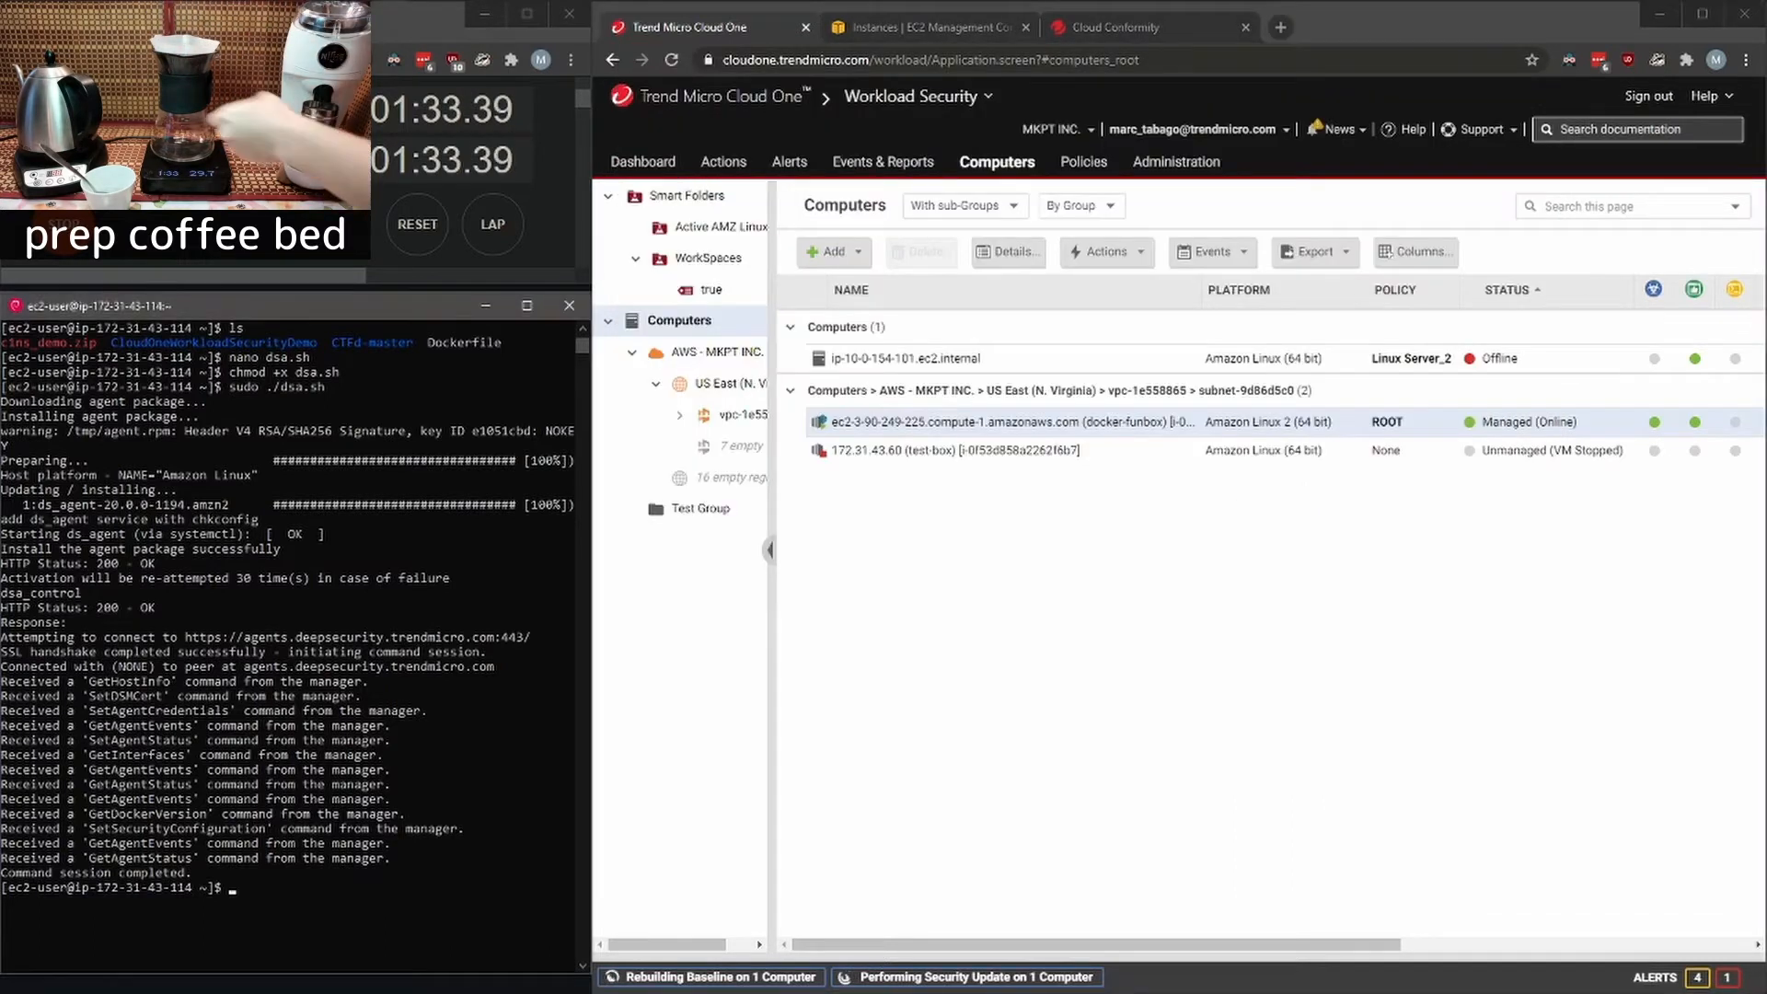
{"action": "type", "text": "git"}
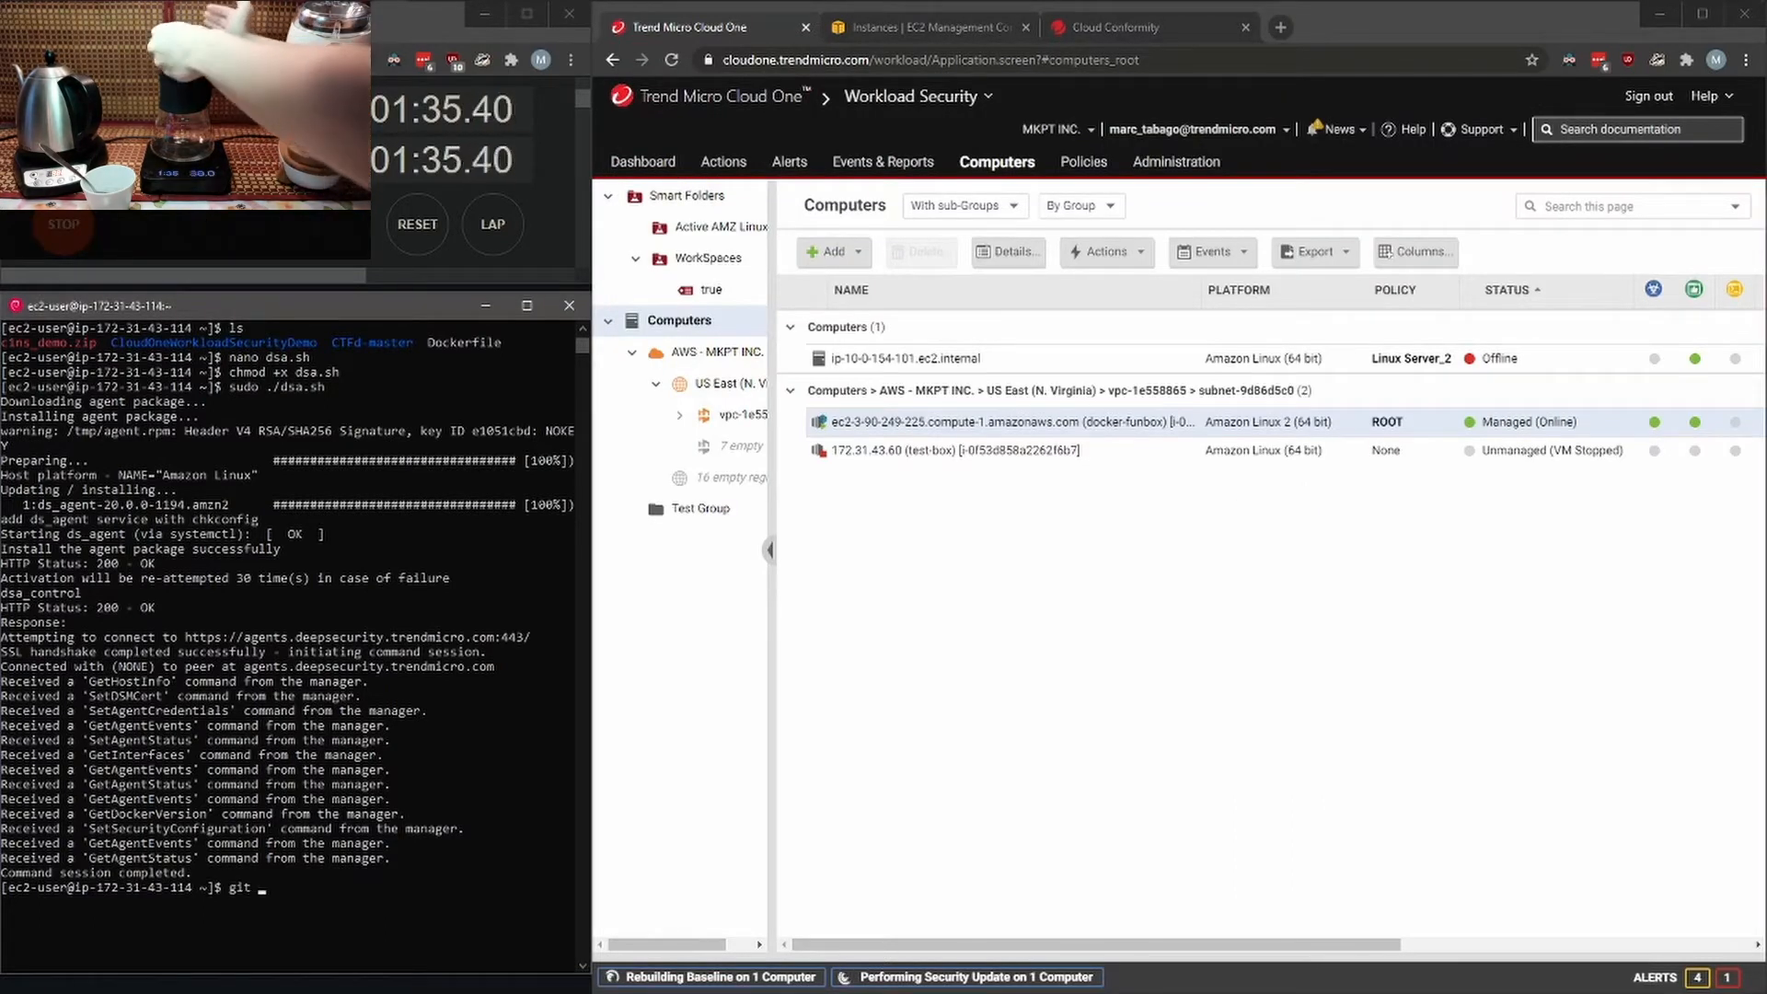
{"action": "type", "text": " clone"}
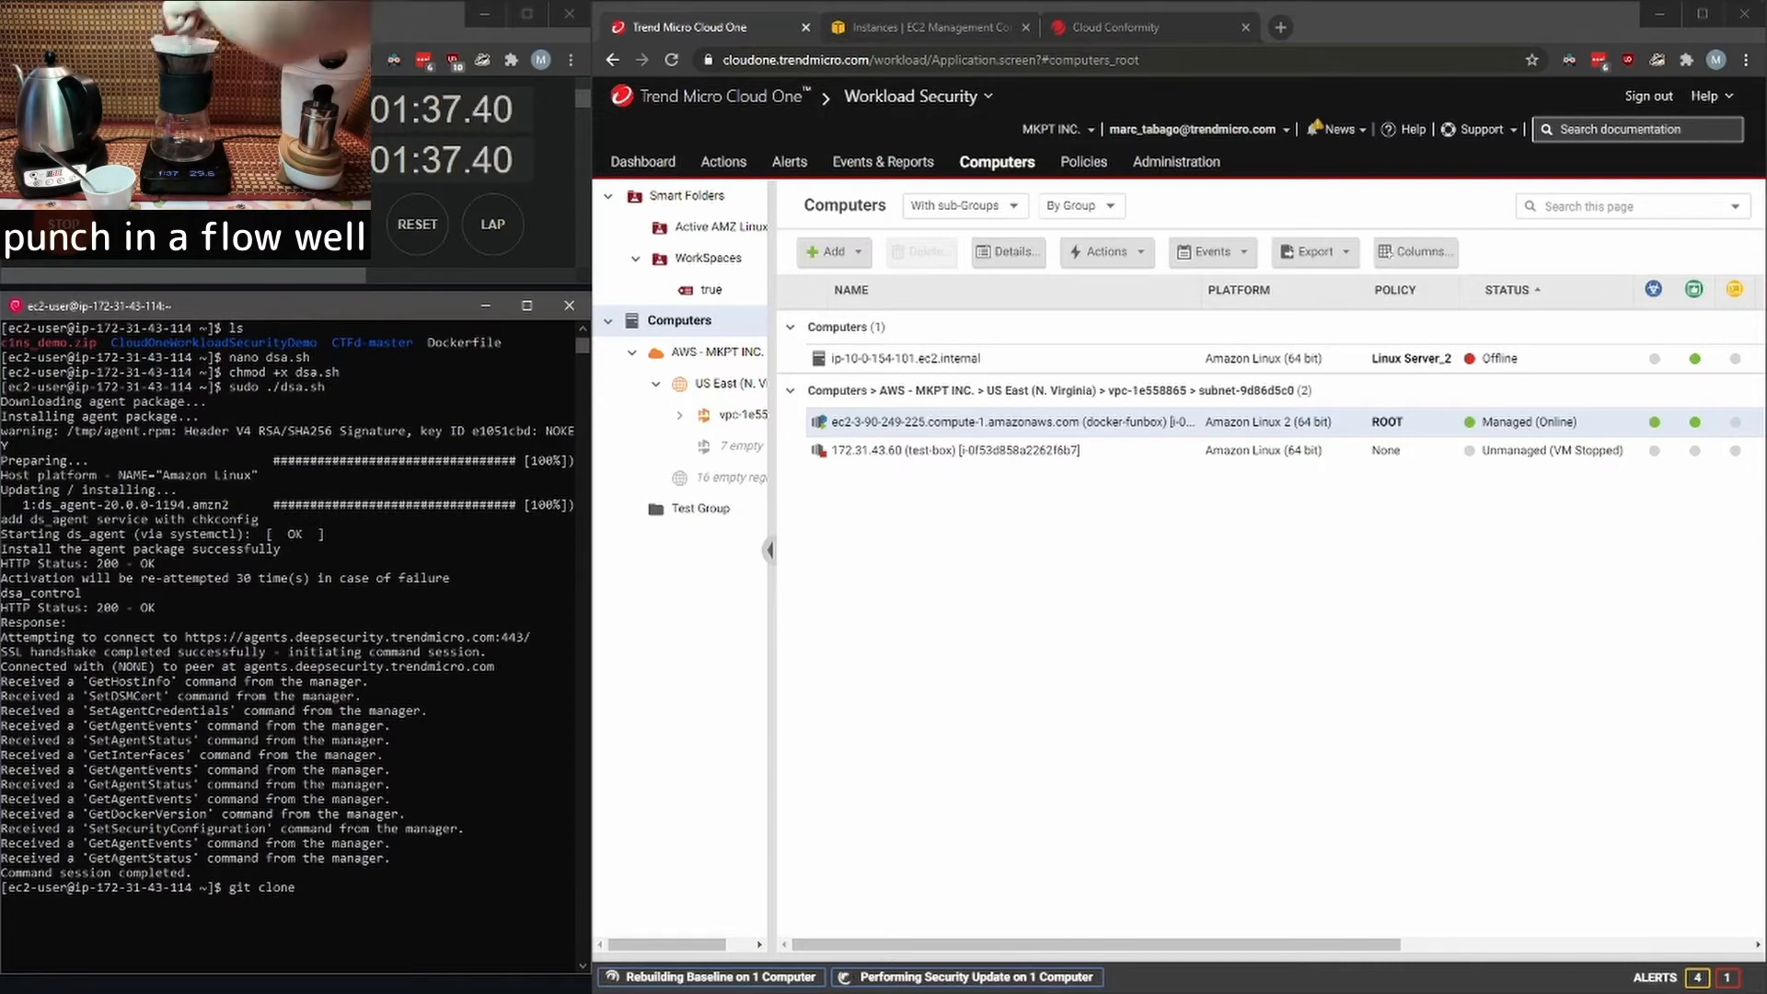
{"action": "key", "text": "ctrl+v"}
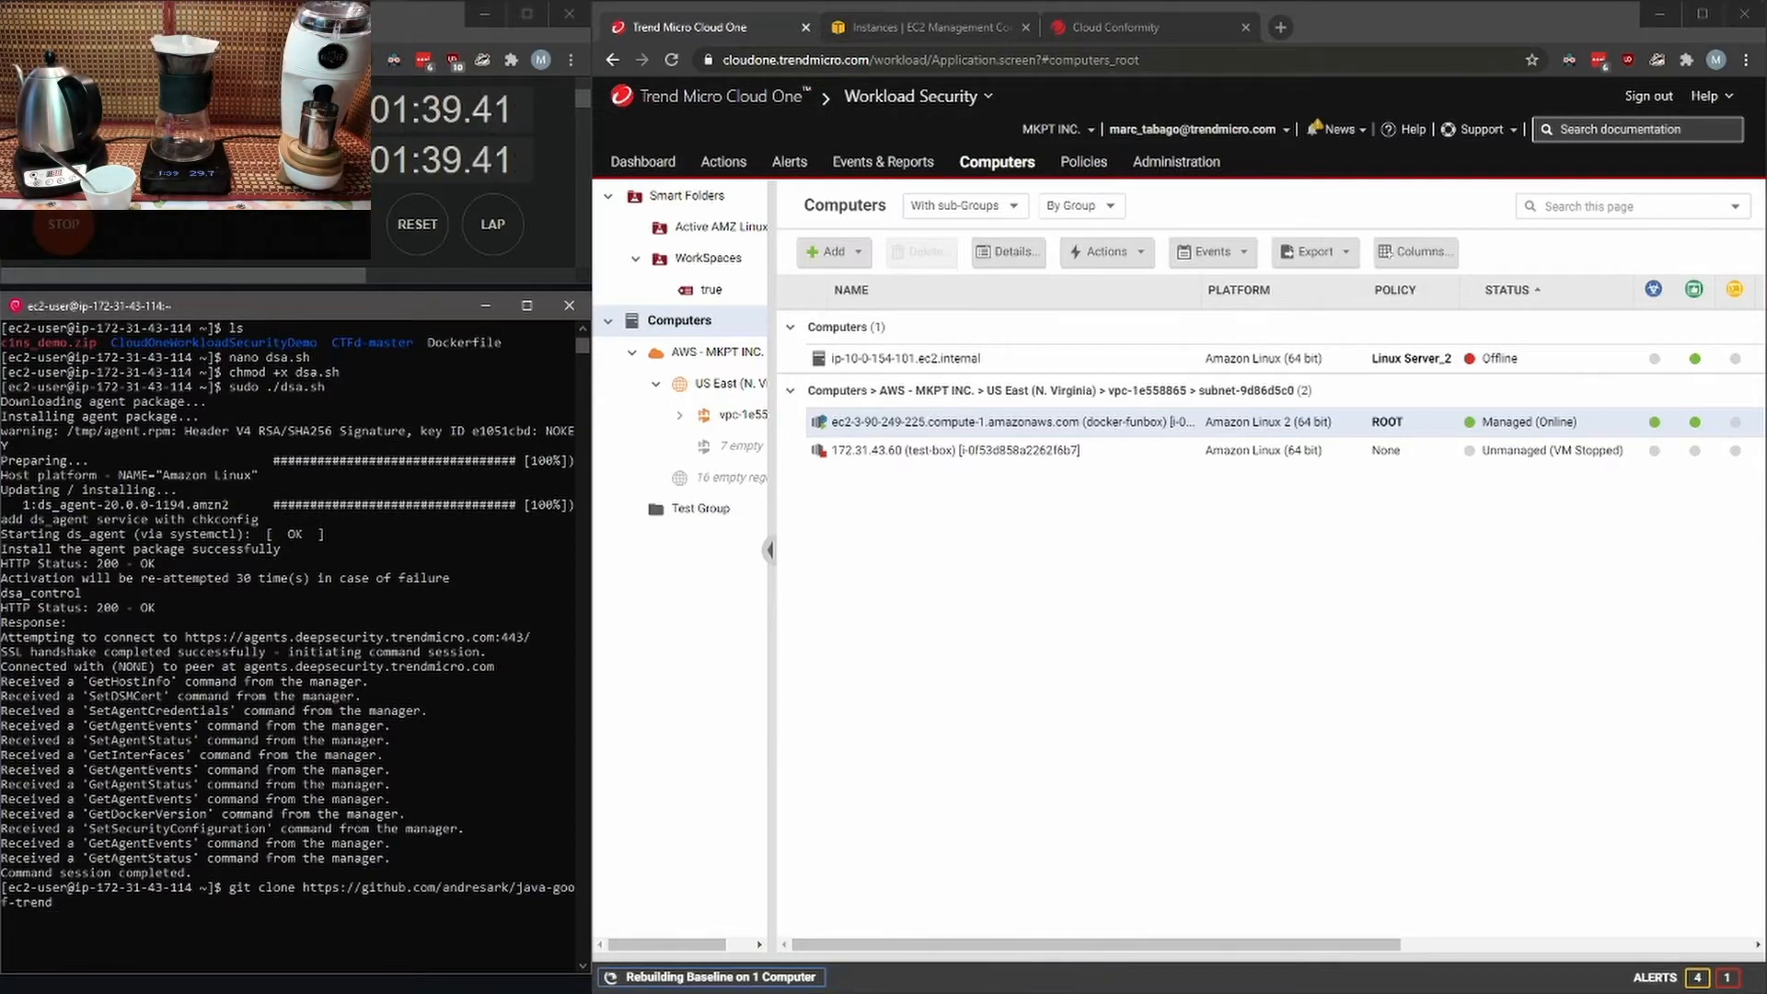
{"action": "type", "text": ".gi"}
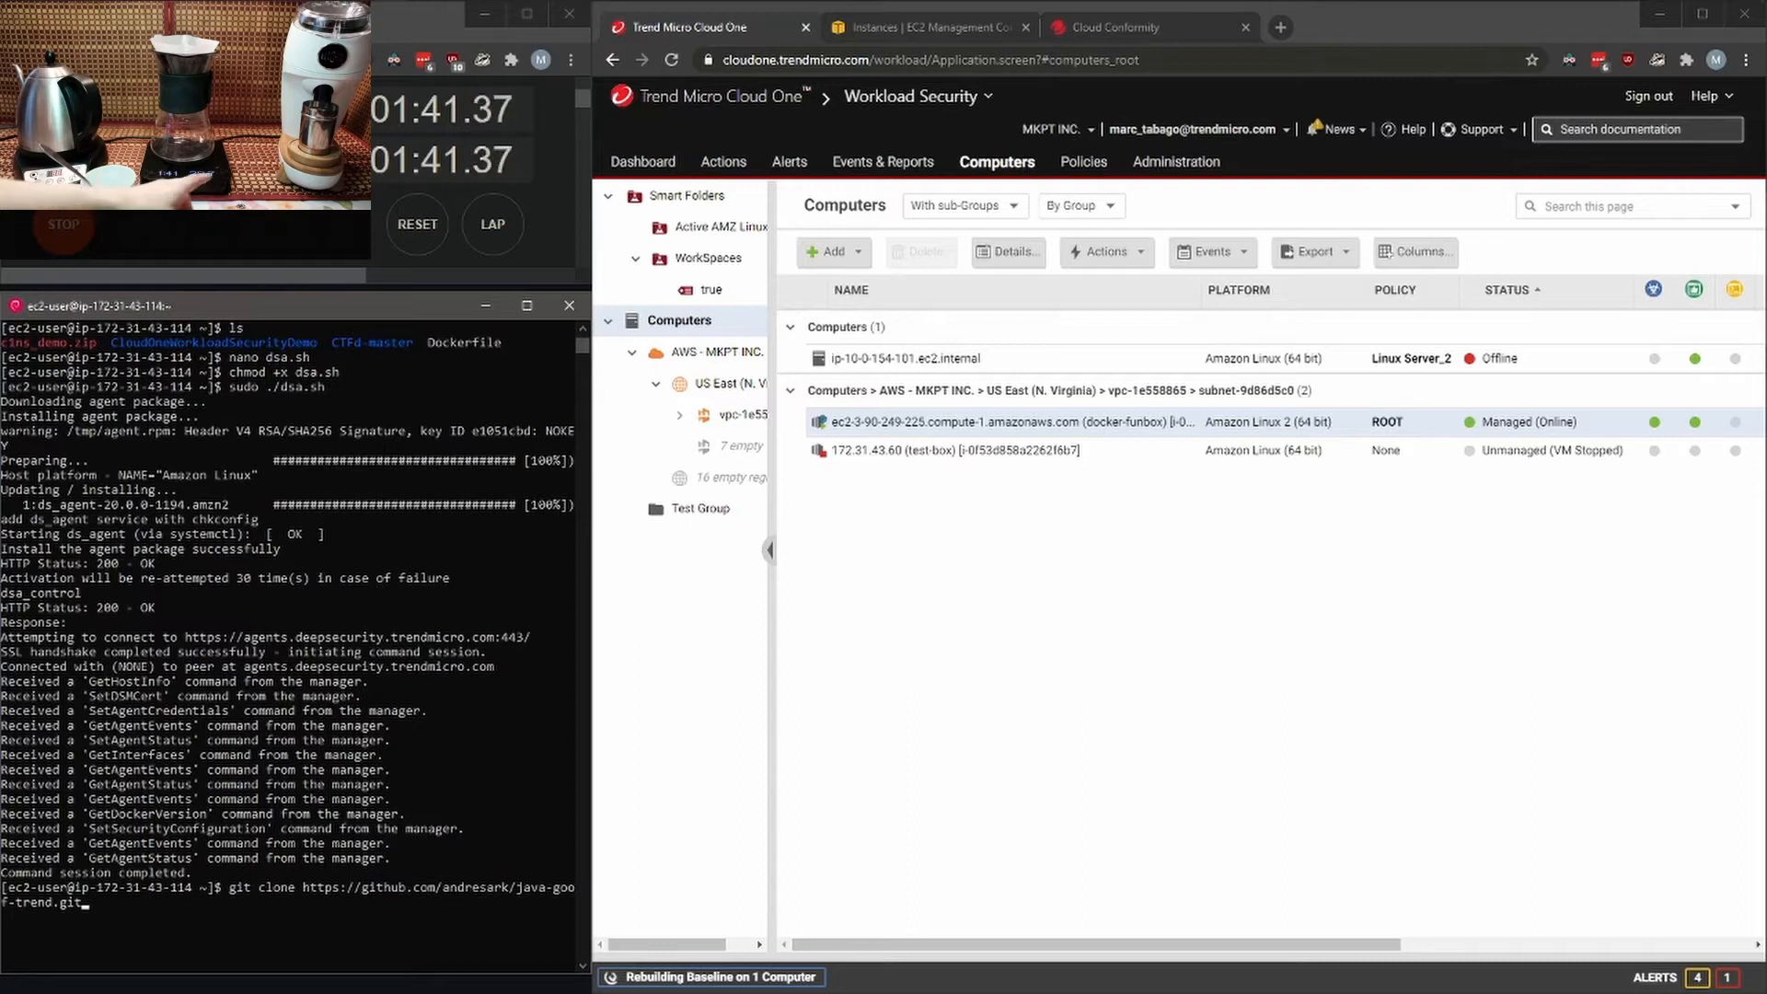
{"action": "type", "text": "t"}
{"action": "key", "text": "Return"}
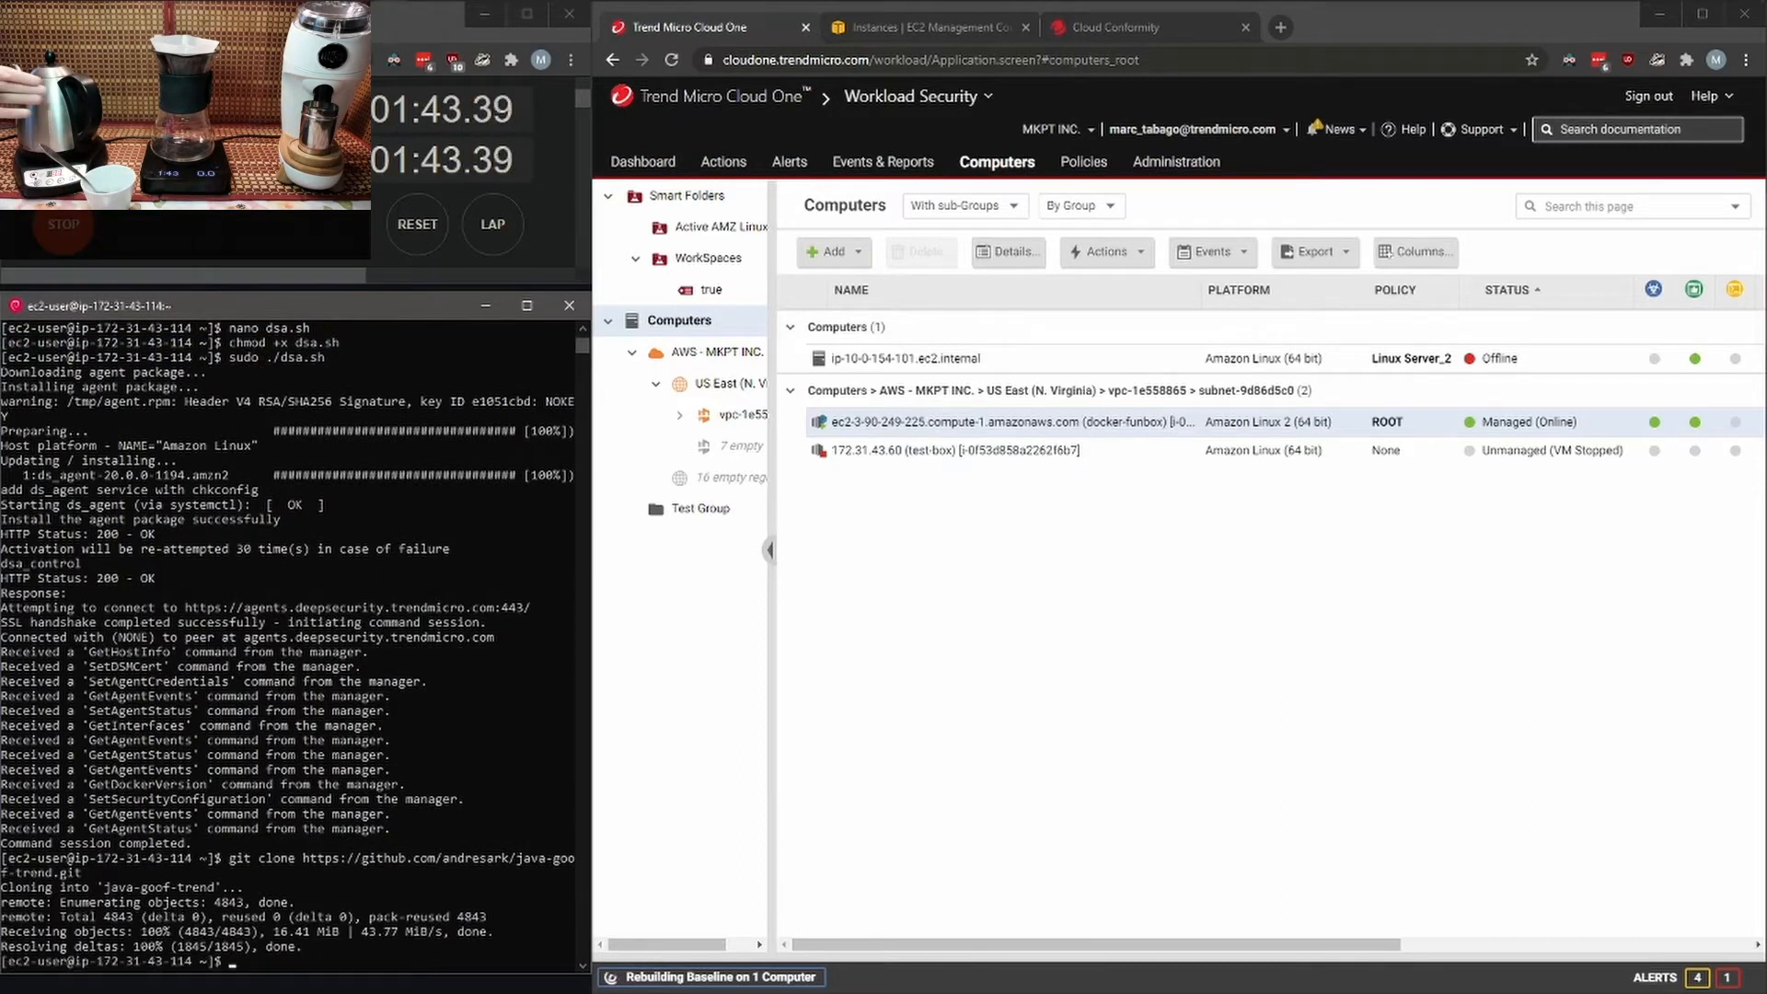
- Clear the terminal, change into the java-goof-trend directory and list its files
{"action": "type", "text": "cle"}
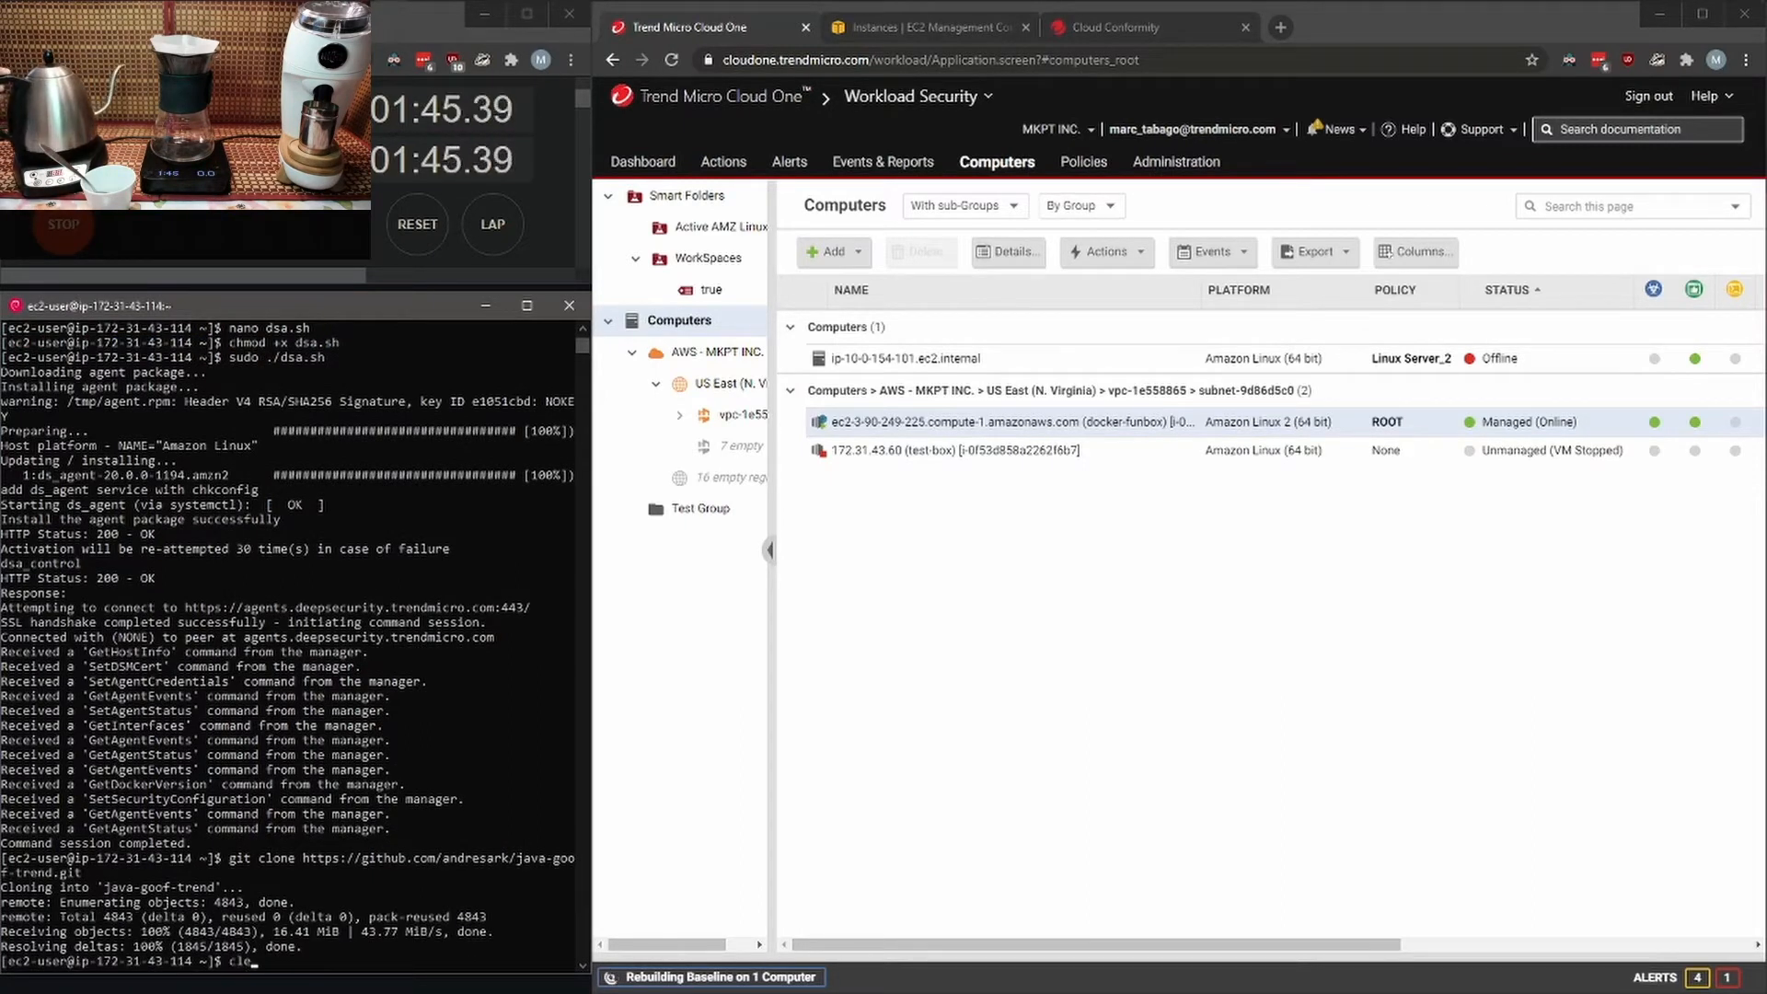
{"action": "type", "text": "ar"}
{"action": "key", "text": "Return"}
{"action": "type", "text": "ls"}
{"action": "key", "text": "Return"}
{"action": "type", "text": "cd java-goof-trend/"}
{"action": "key", "text": "Return"}
{"action": "type", "text": "ls"}
{"action": "key", "text": "Return"}
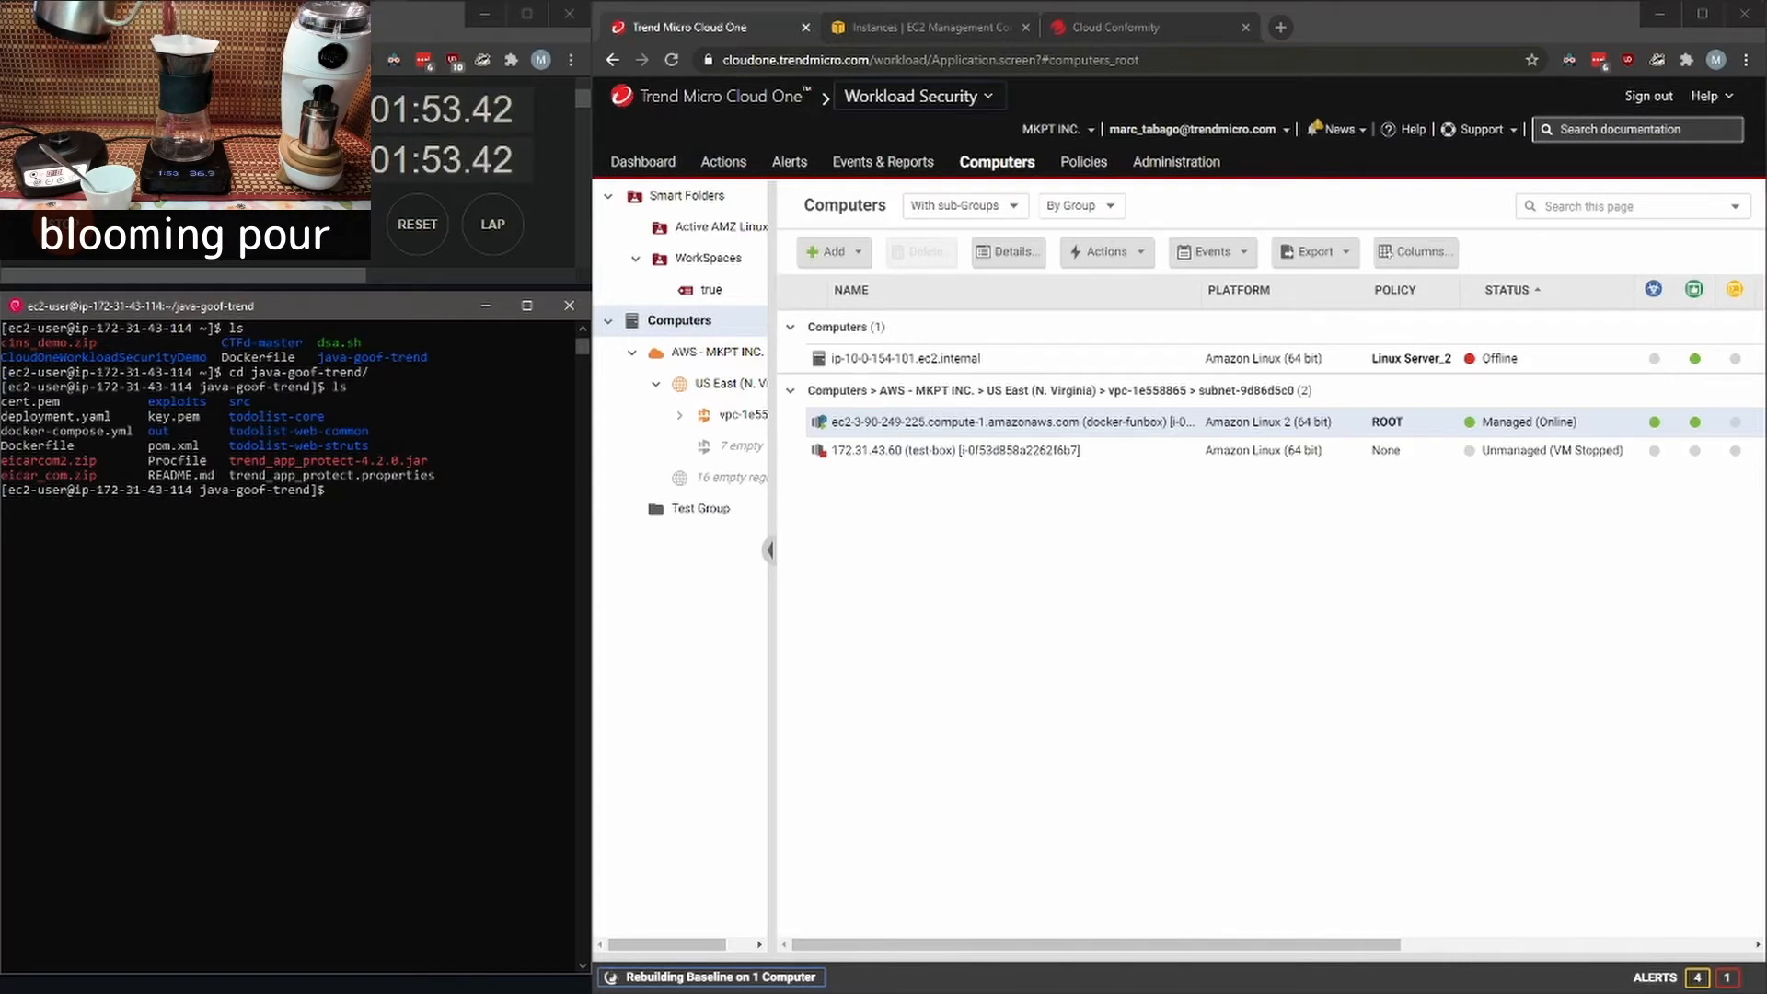
- Look over the Workload Security dashboard, including the computer status and anti-malware widgets
{"action": "left_click", "coordinate": [643, 161]}
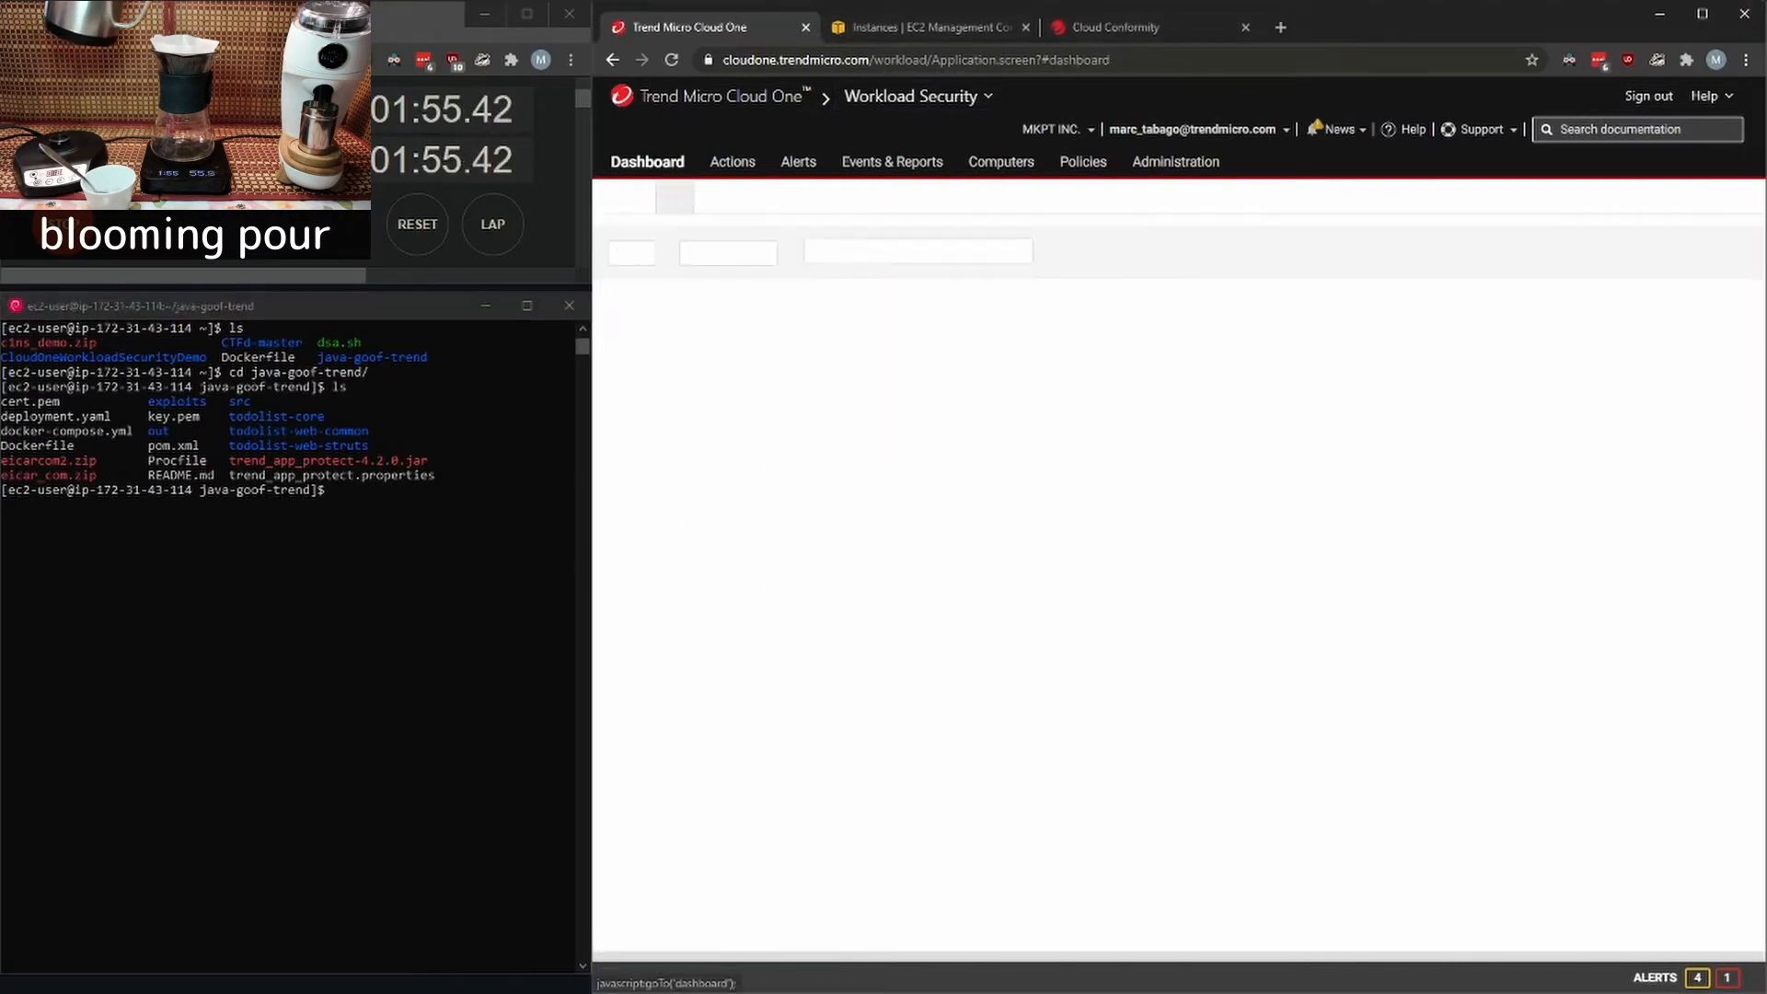
{"action": "scroll", "coordinate": [1178, 607], "scroll_direction": "down", "scroll_amount": 2}
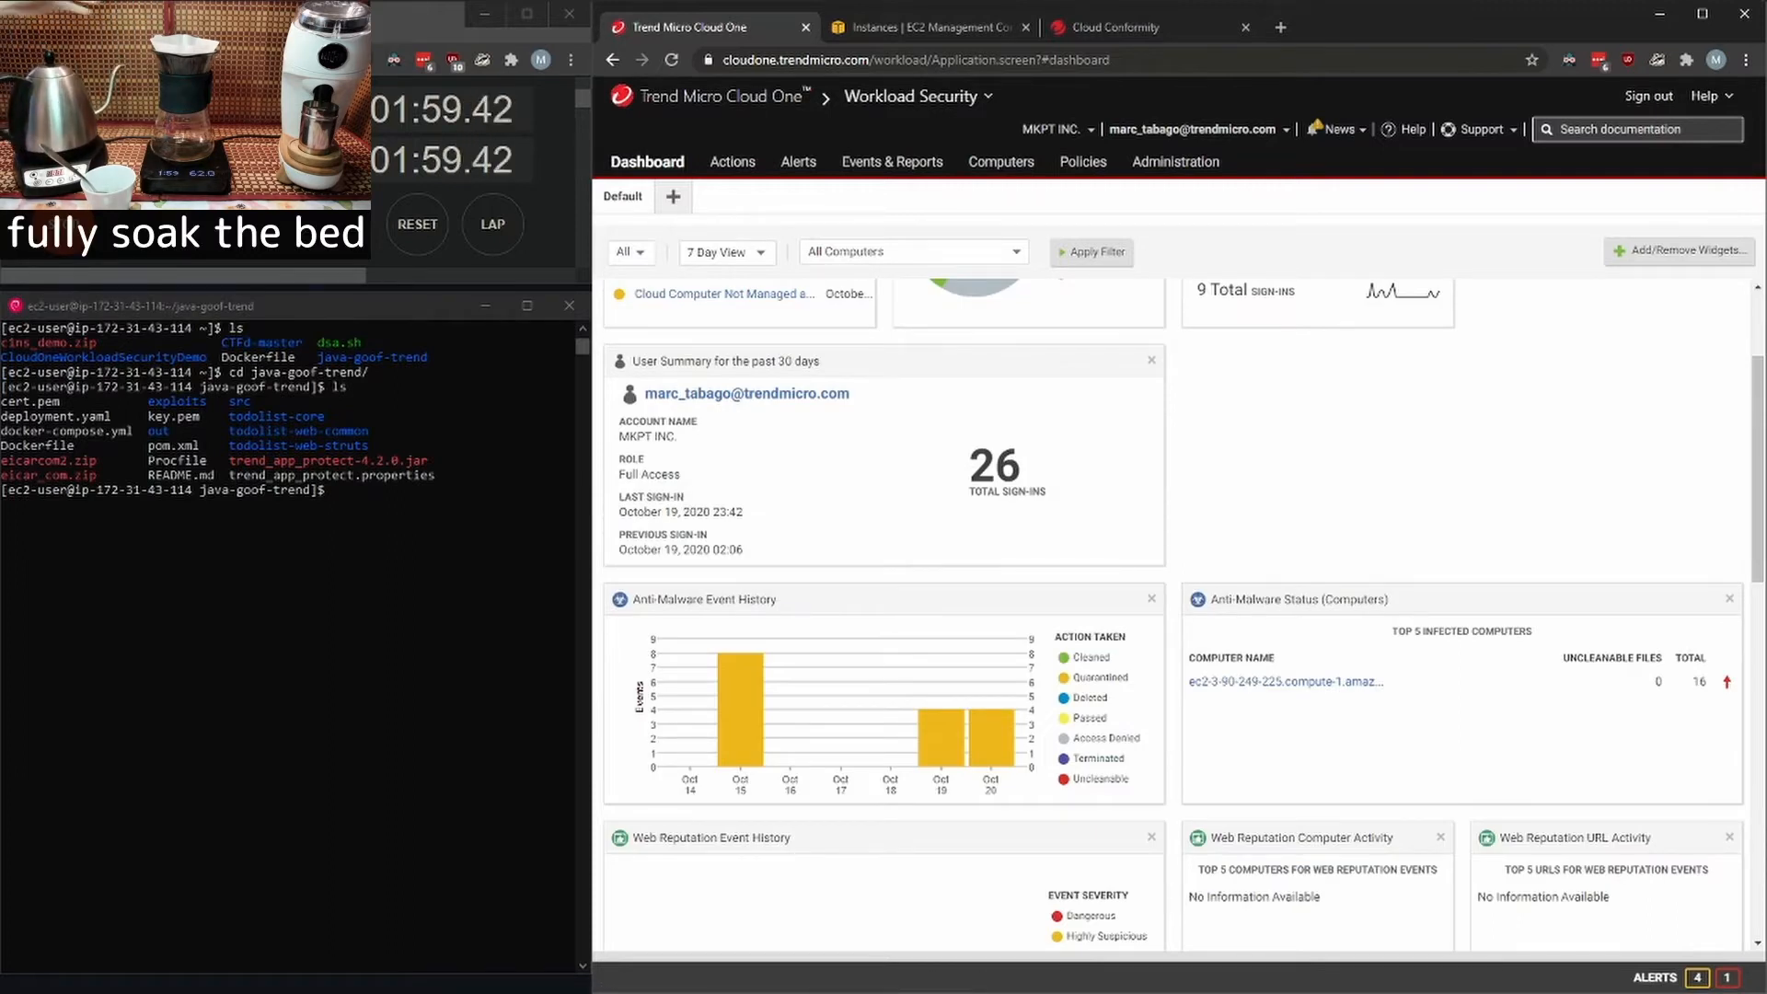
{"action": "scroll", "coordinate": [1179, 608], "scroll_direction": "up", "scroll_amount": 2}
- Switch to Application Security and create a new group named "chucks app"
{"action": "left_click", "coordinate": [916, 95]}
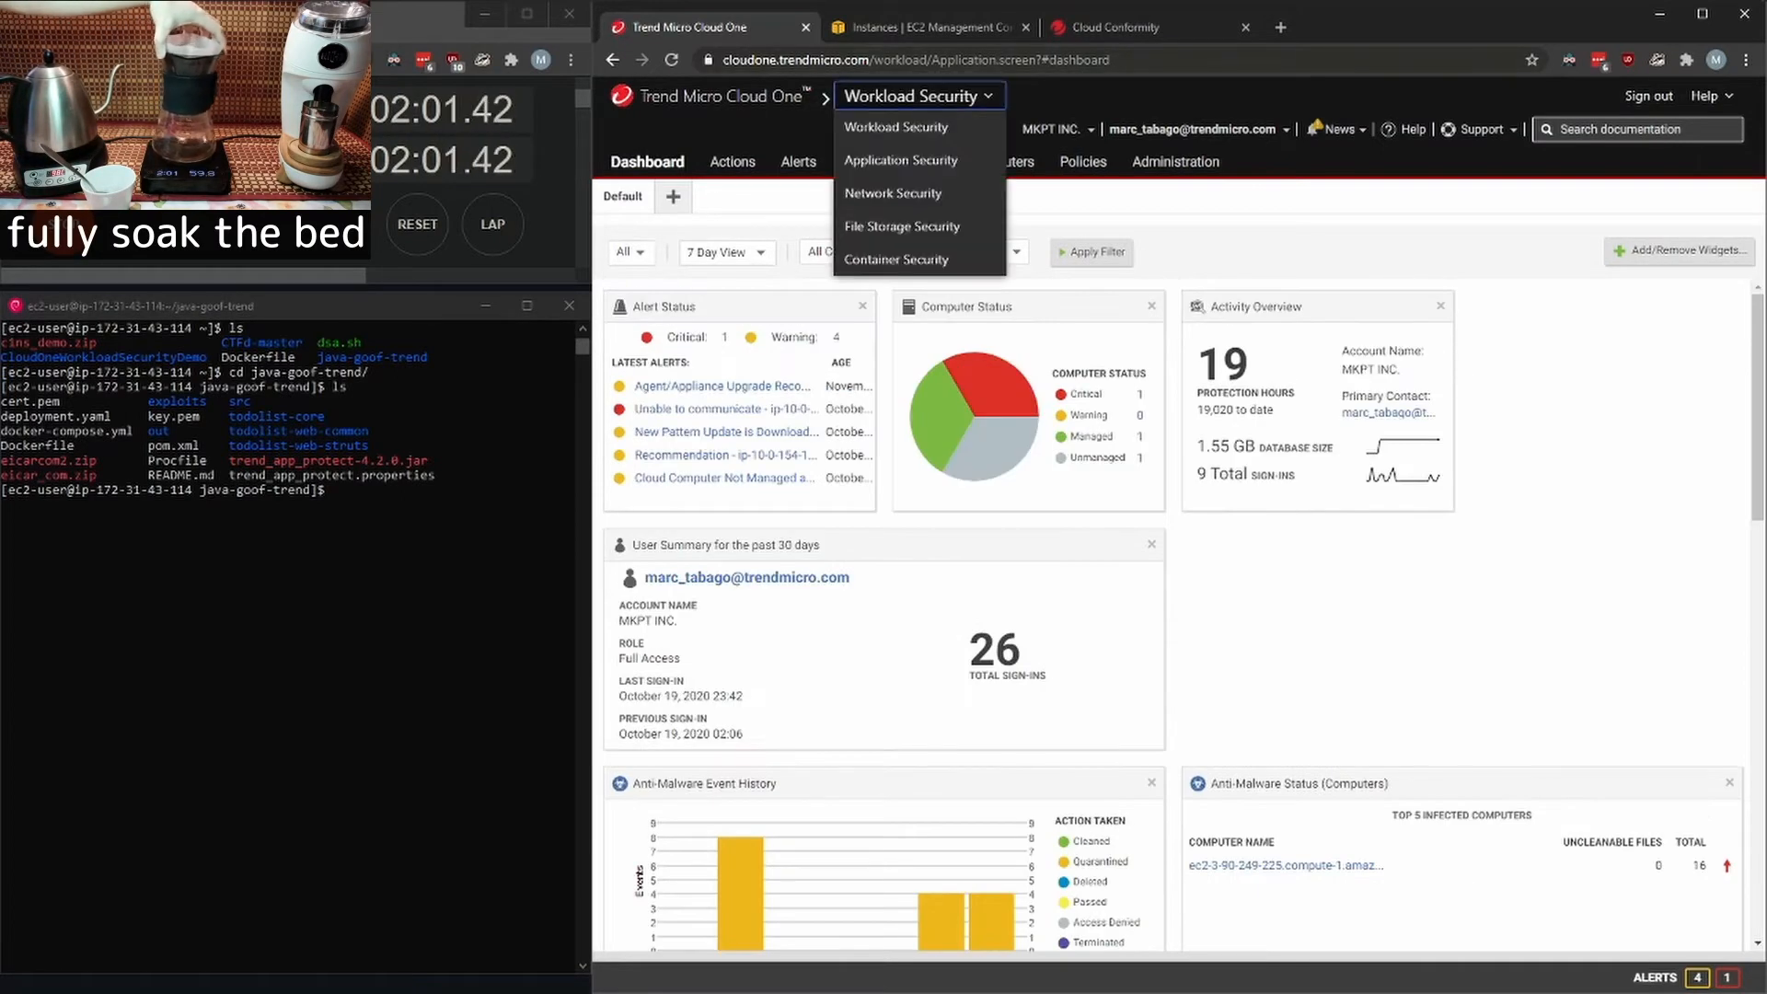
{"action": "left_click", "coordinate": [901, 160]}
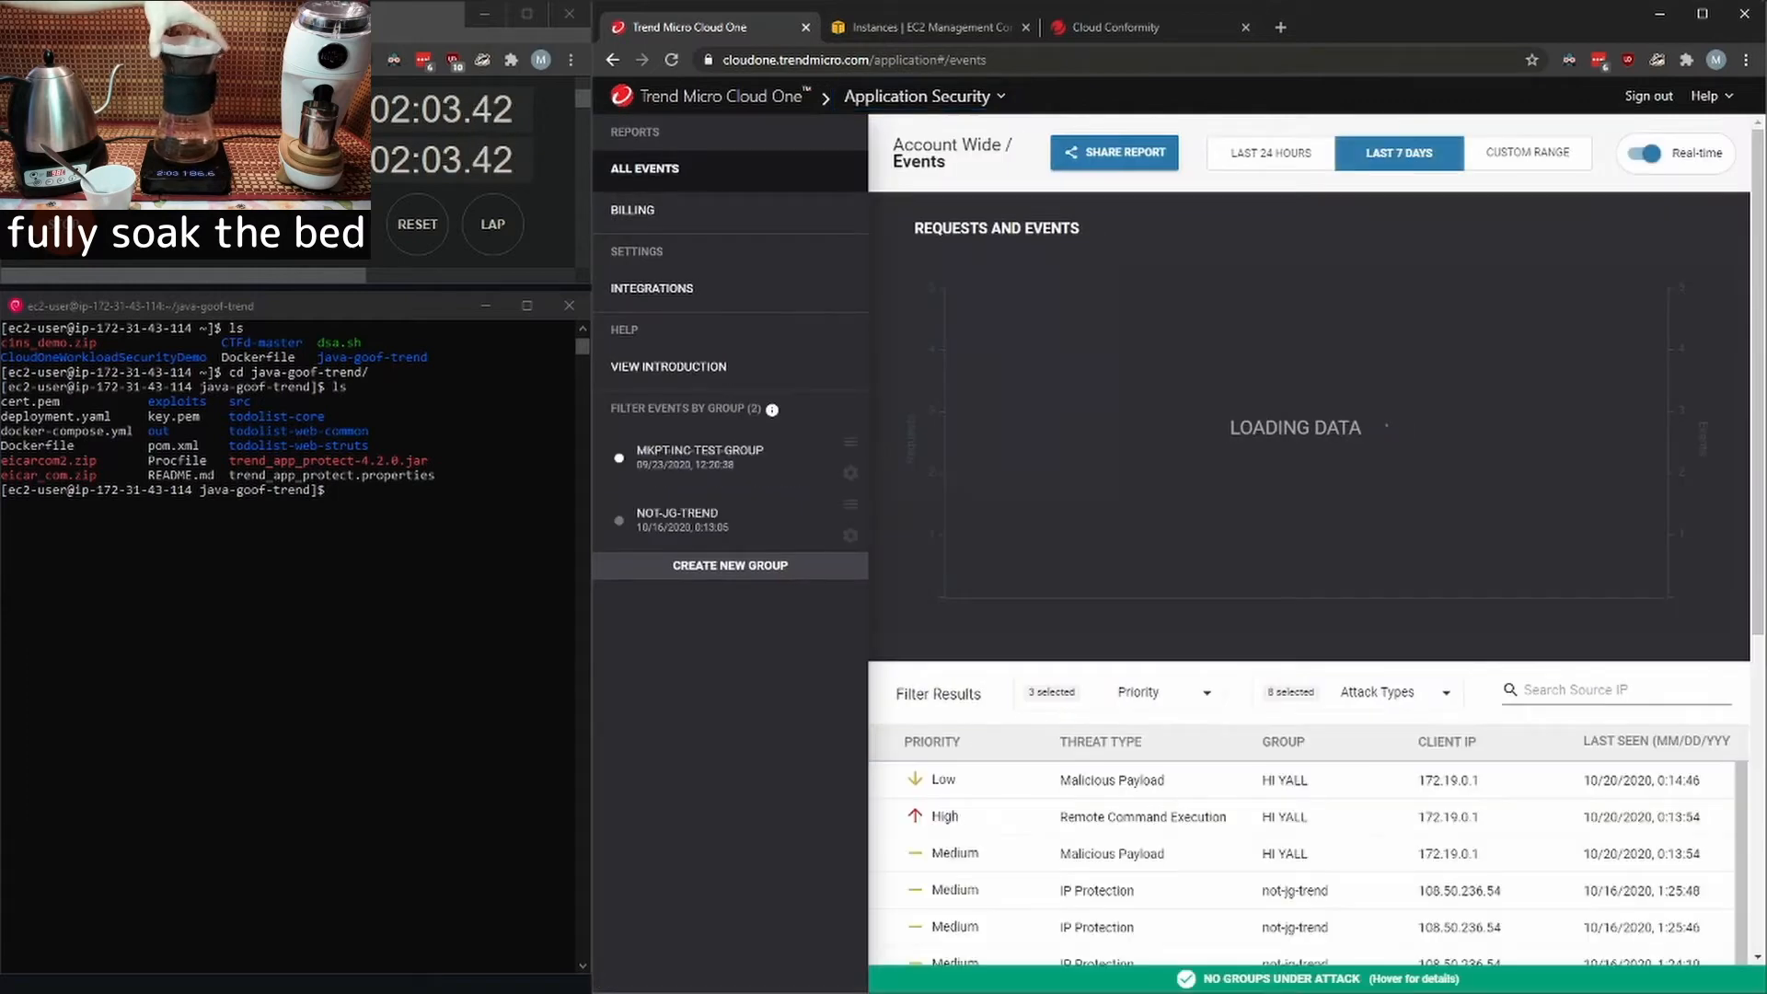
{"action": "left_click", "coordinate": [730, 565]}
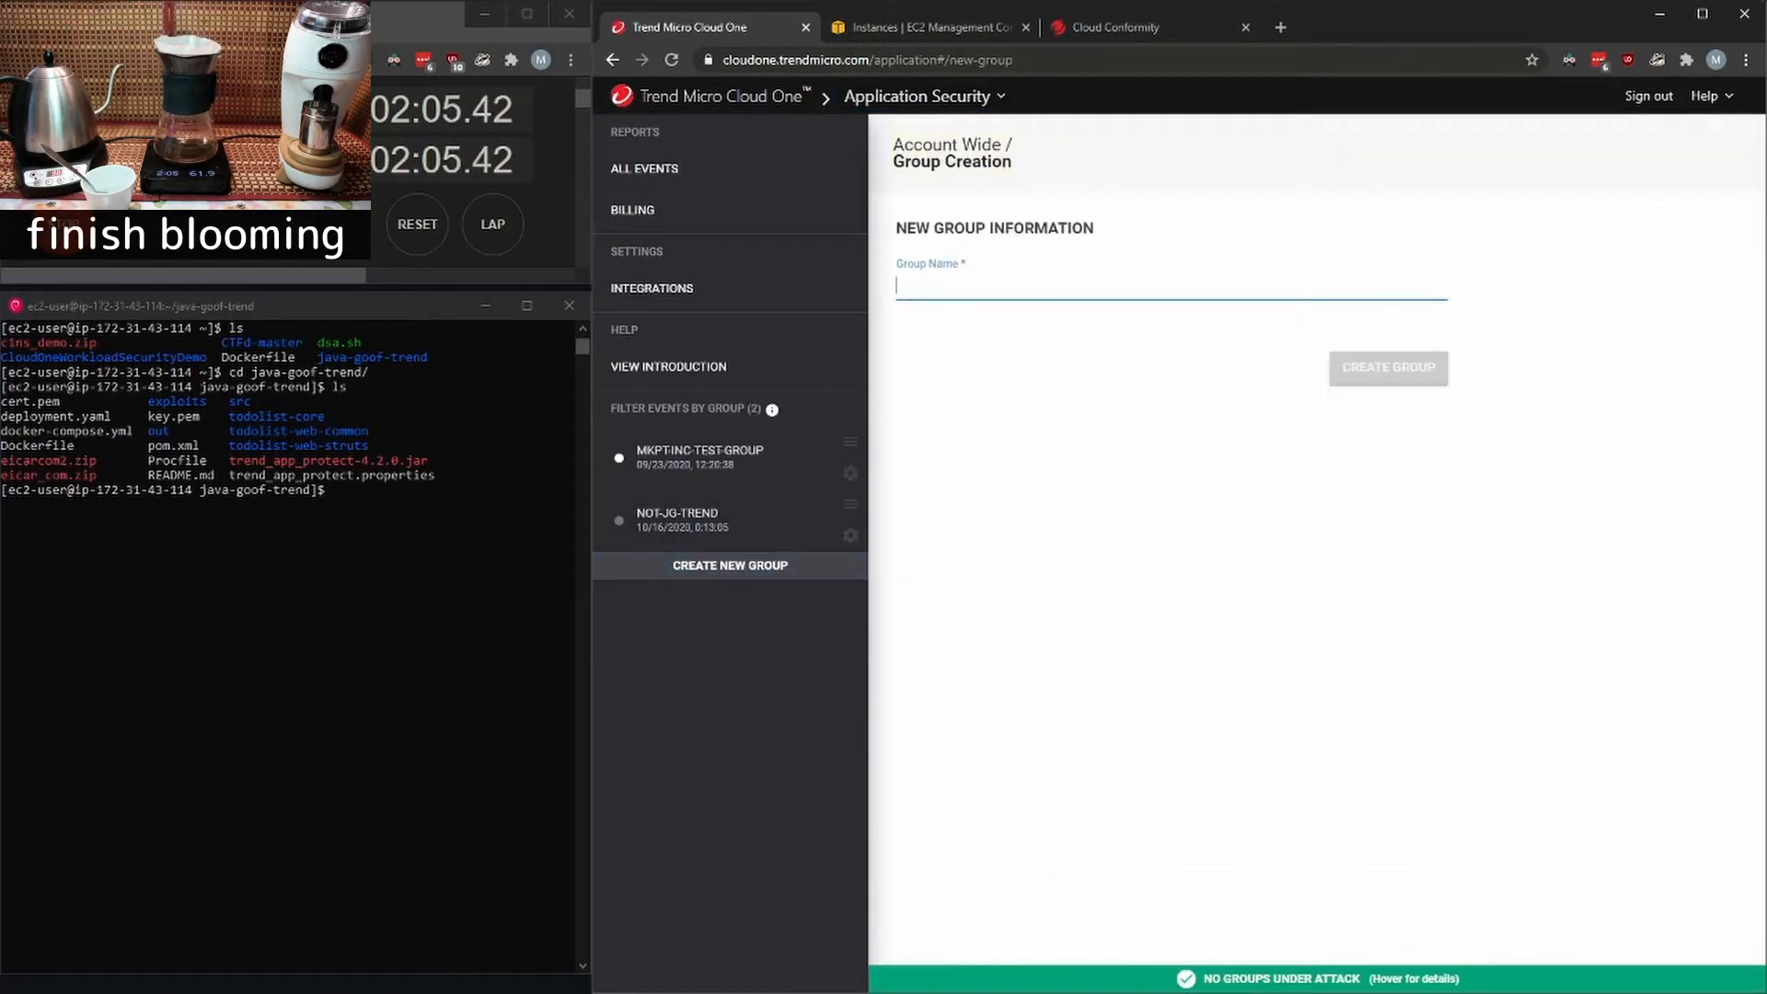
{"action": "type", "text": "chucks app"}
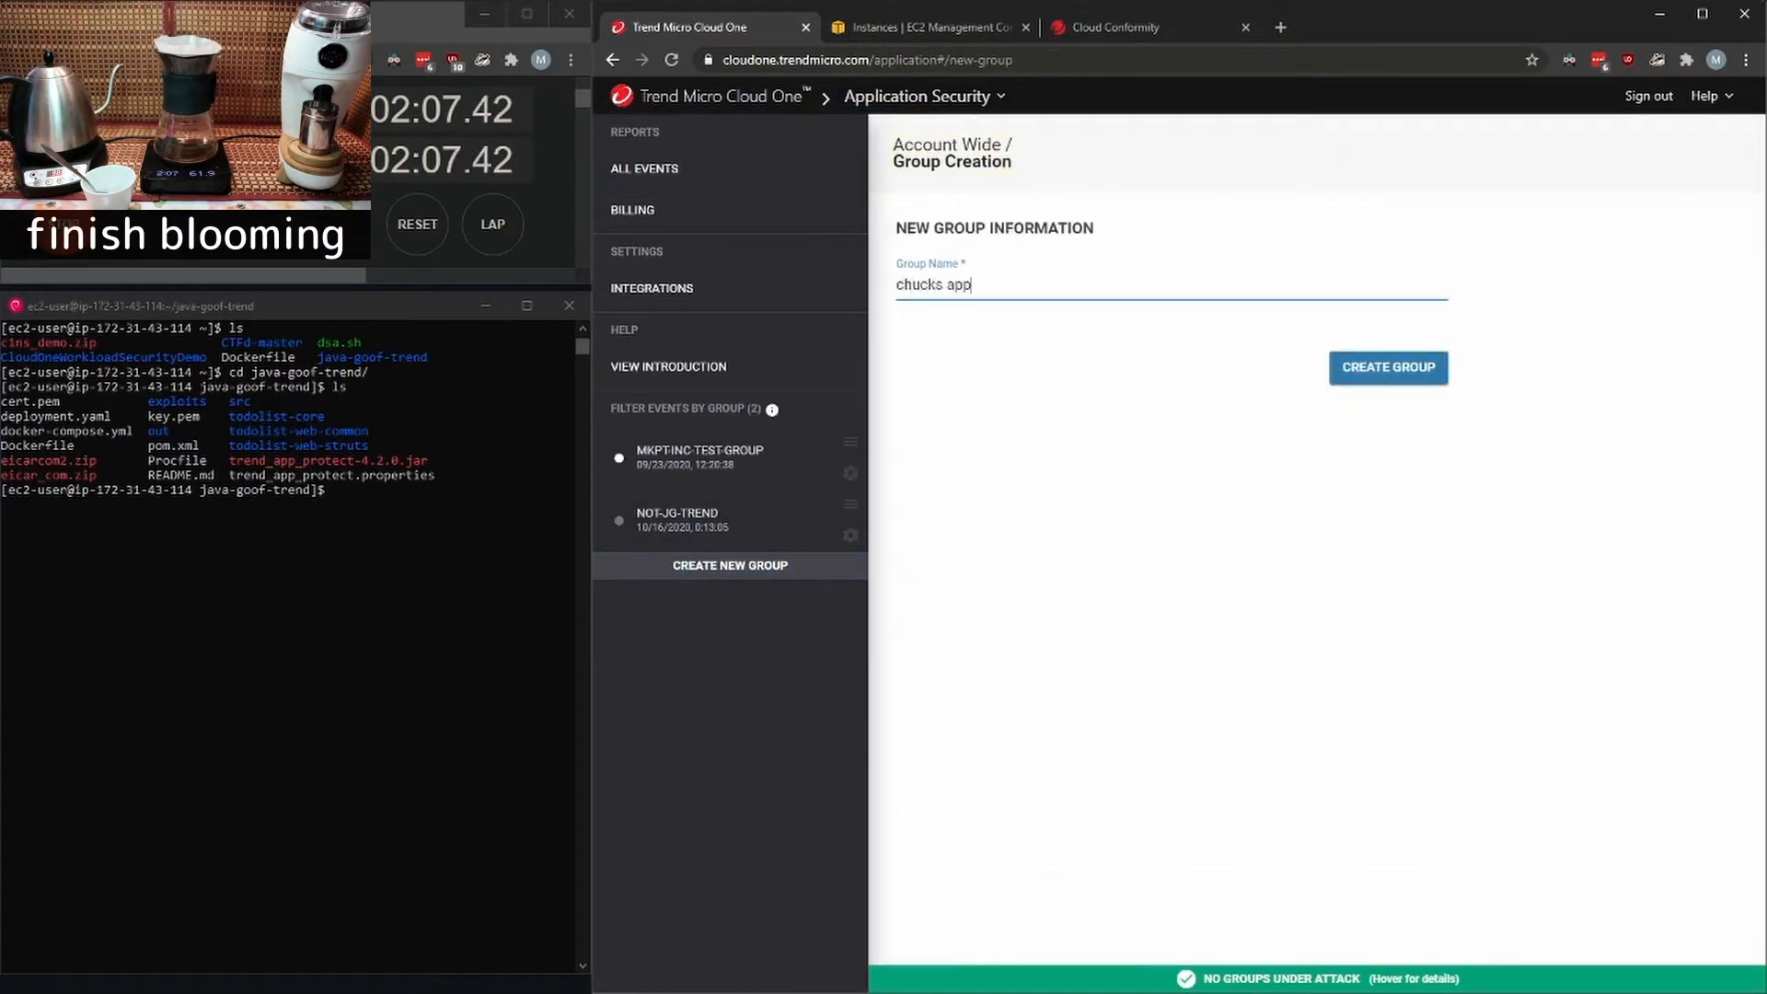
{"action": "left_click", "coordinate": [1389, 367]}
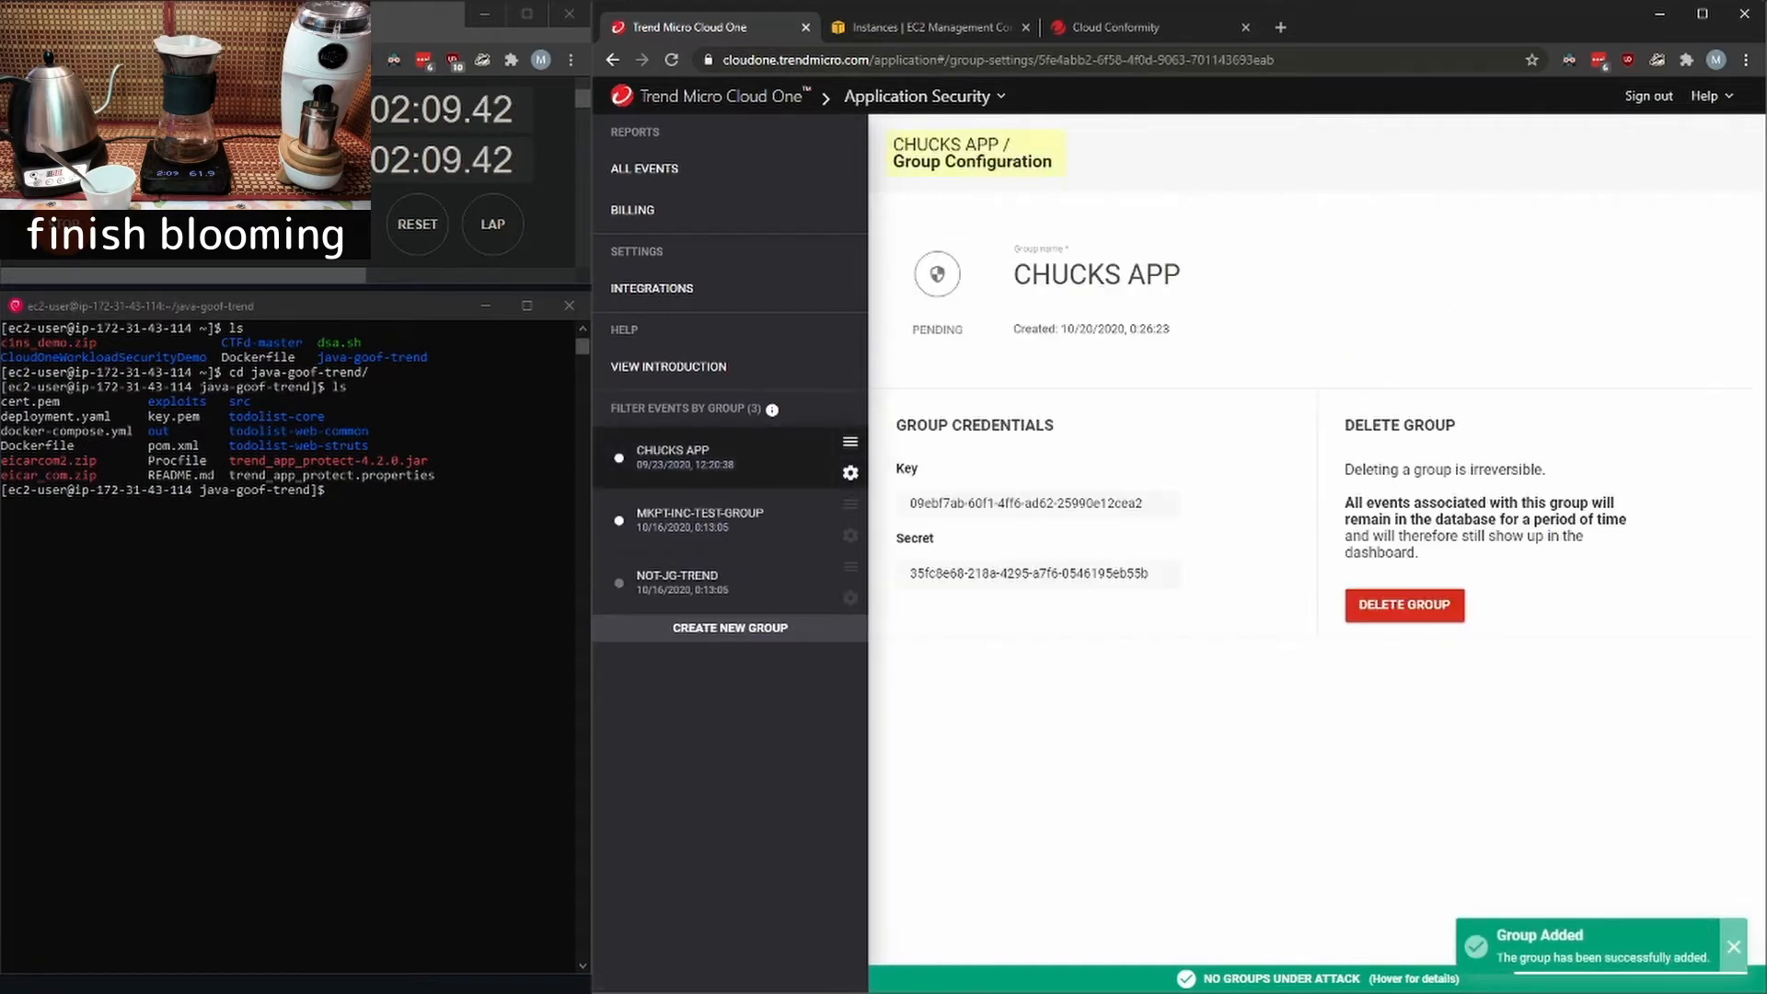
- Copy the new group's key and paste it as the TREND_AP_KEY value in the Dockerfile using nano
{"action": "left_click", "coordinate": [1210, 503]}
{"action": "left_click", "coordinate": [405, 571]}
{"action": "type", "text": "nano Dockerfile"}
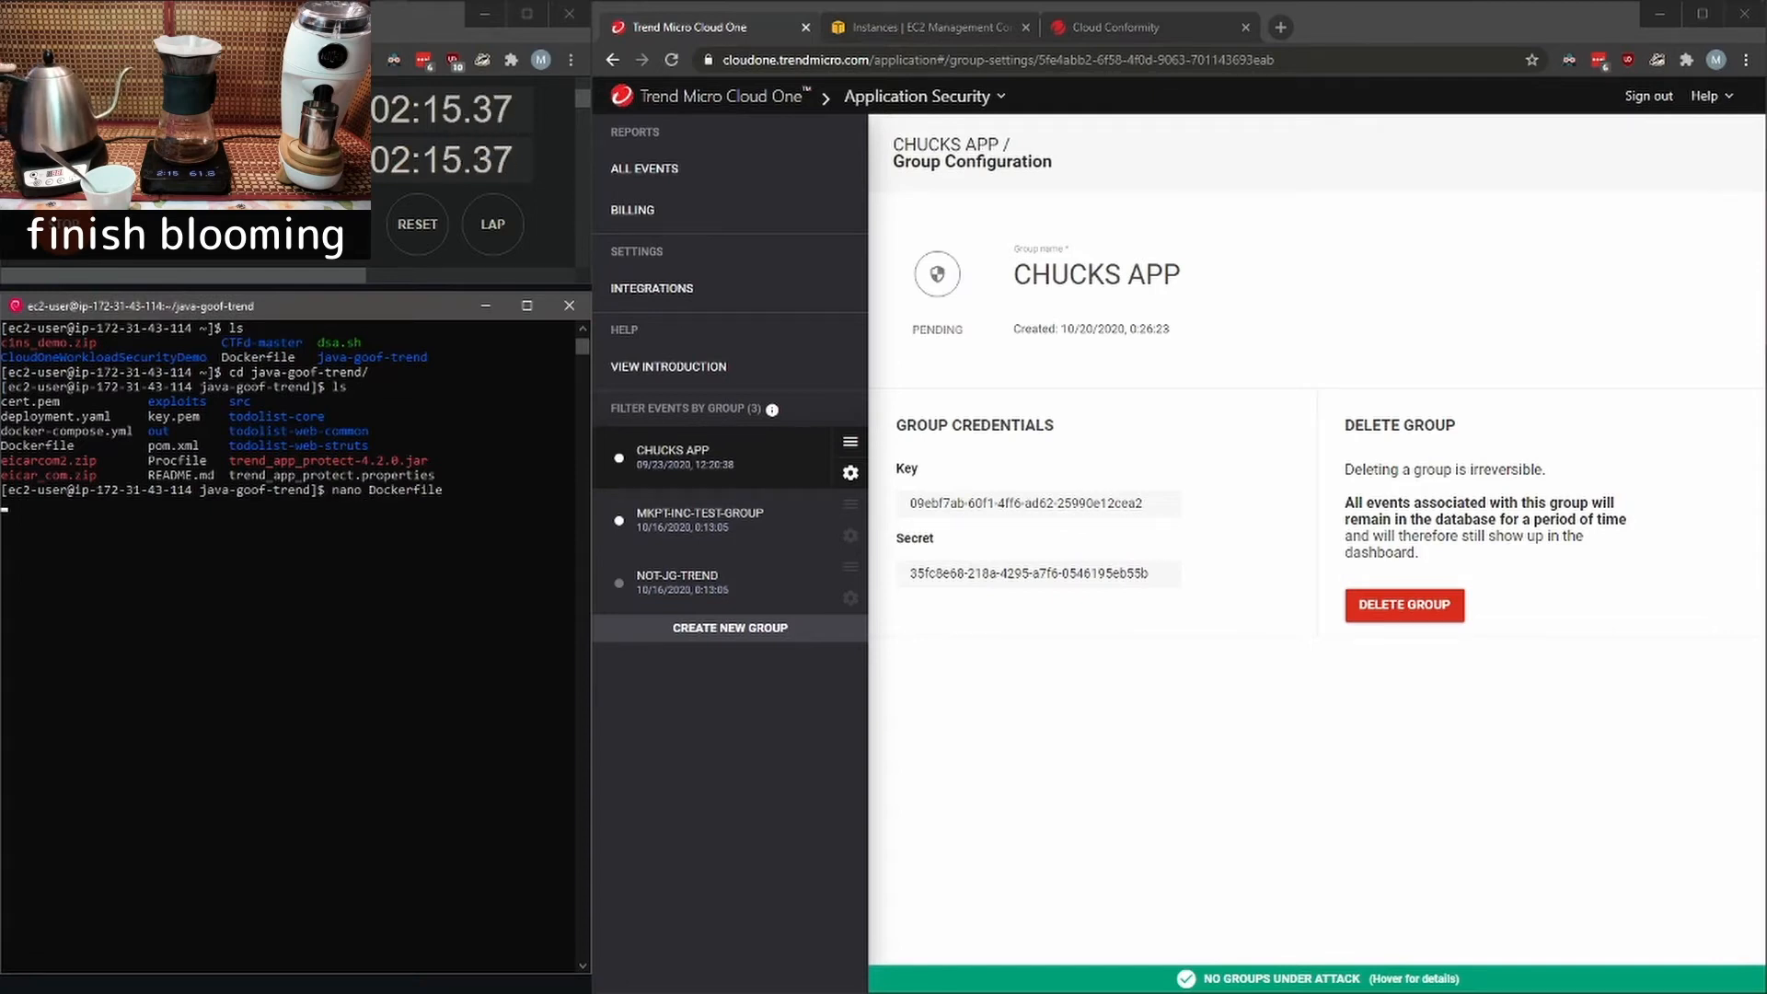
{"action": "key", "text": "Return"}
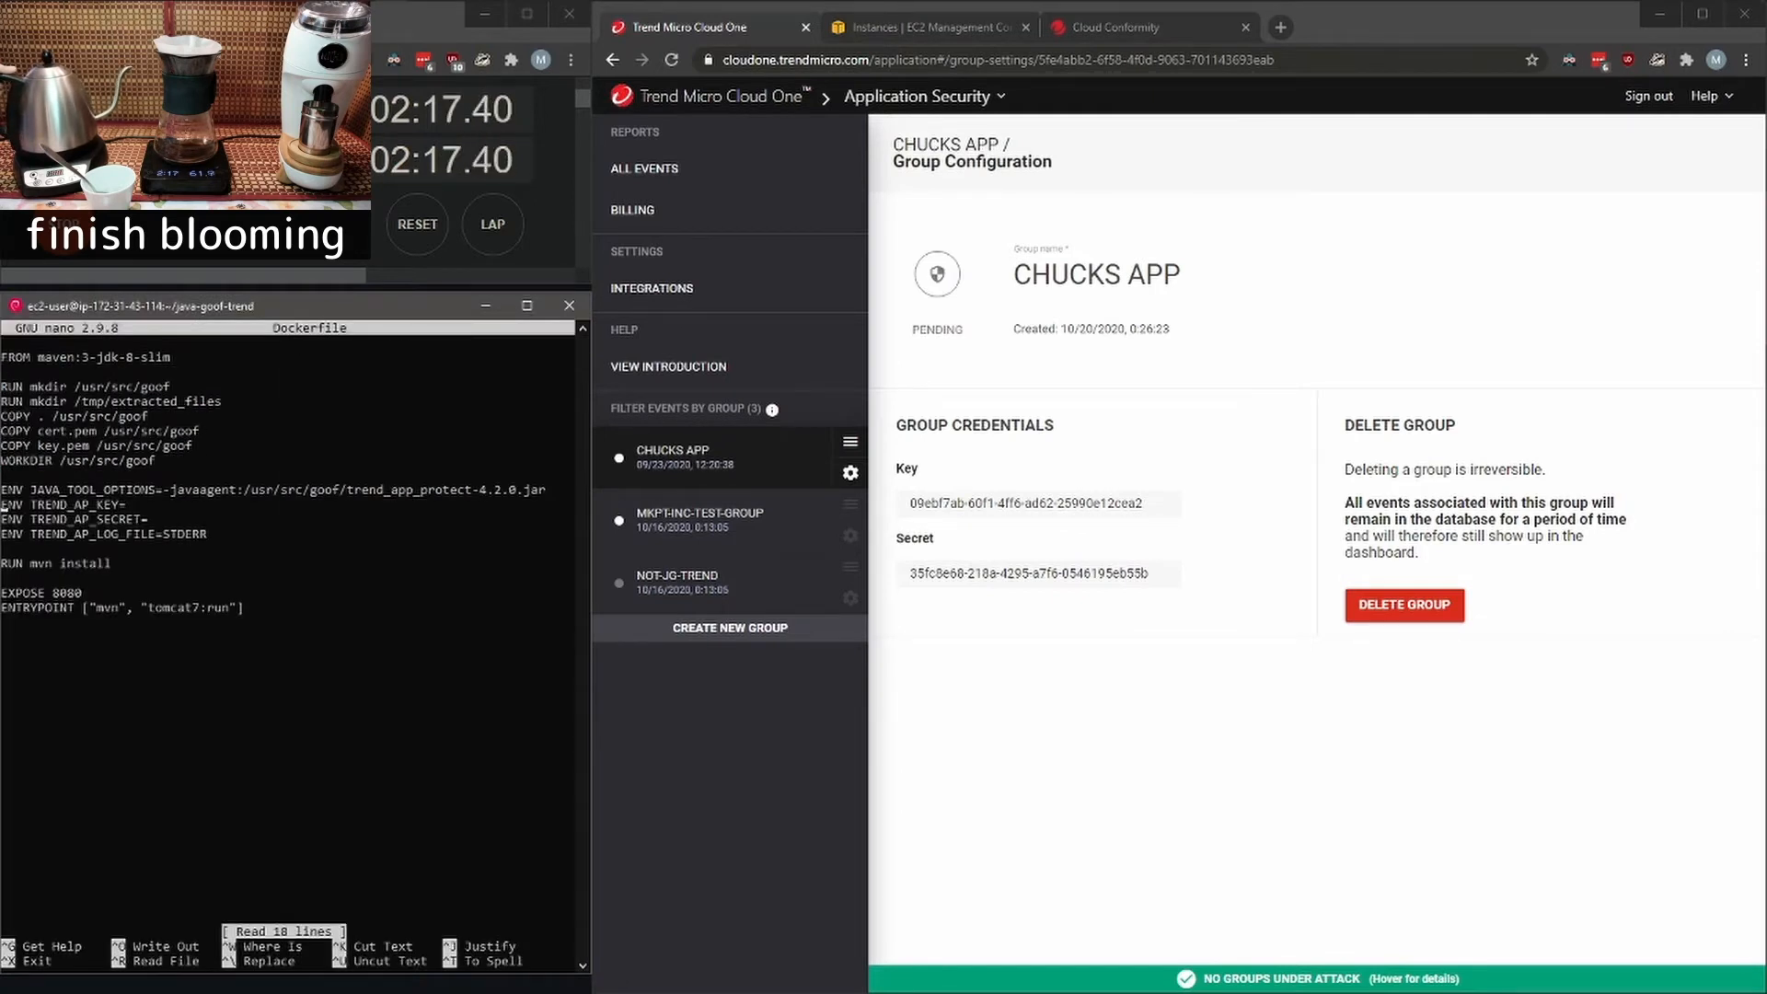
{"action": "key", "text": "shift+Insert"}
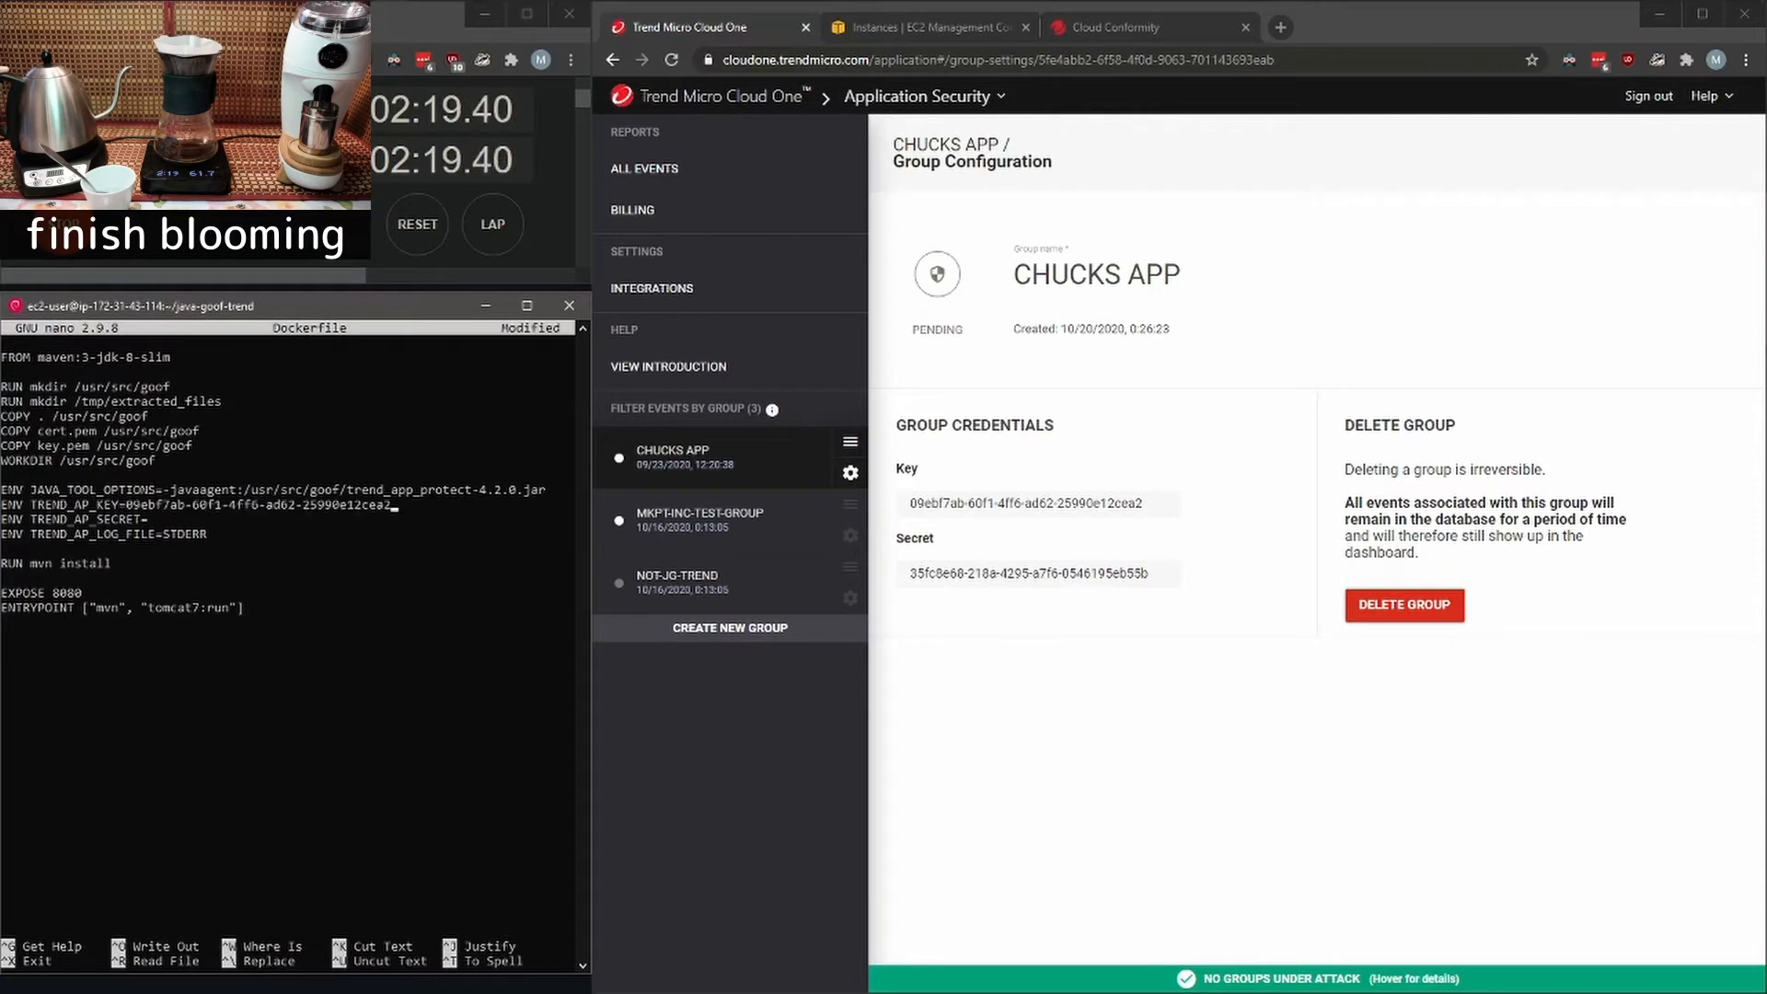
- Copy the group's secret into the TREND_AP_SECRET value in the Dockerfile and save the file
{"action": "left_click", "coordinate": [1210, 573]}
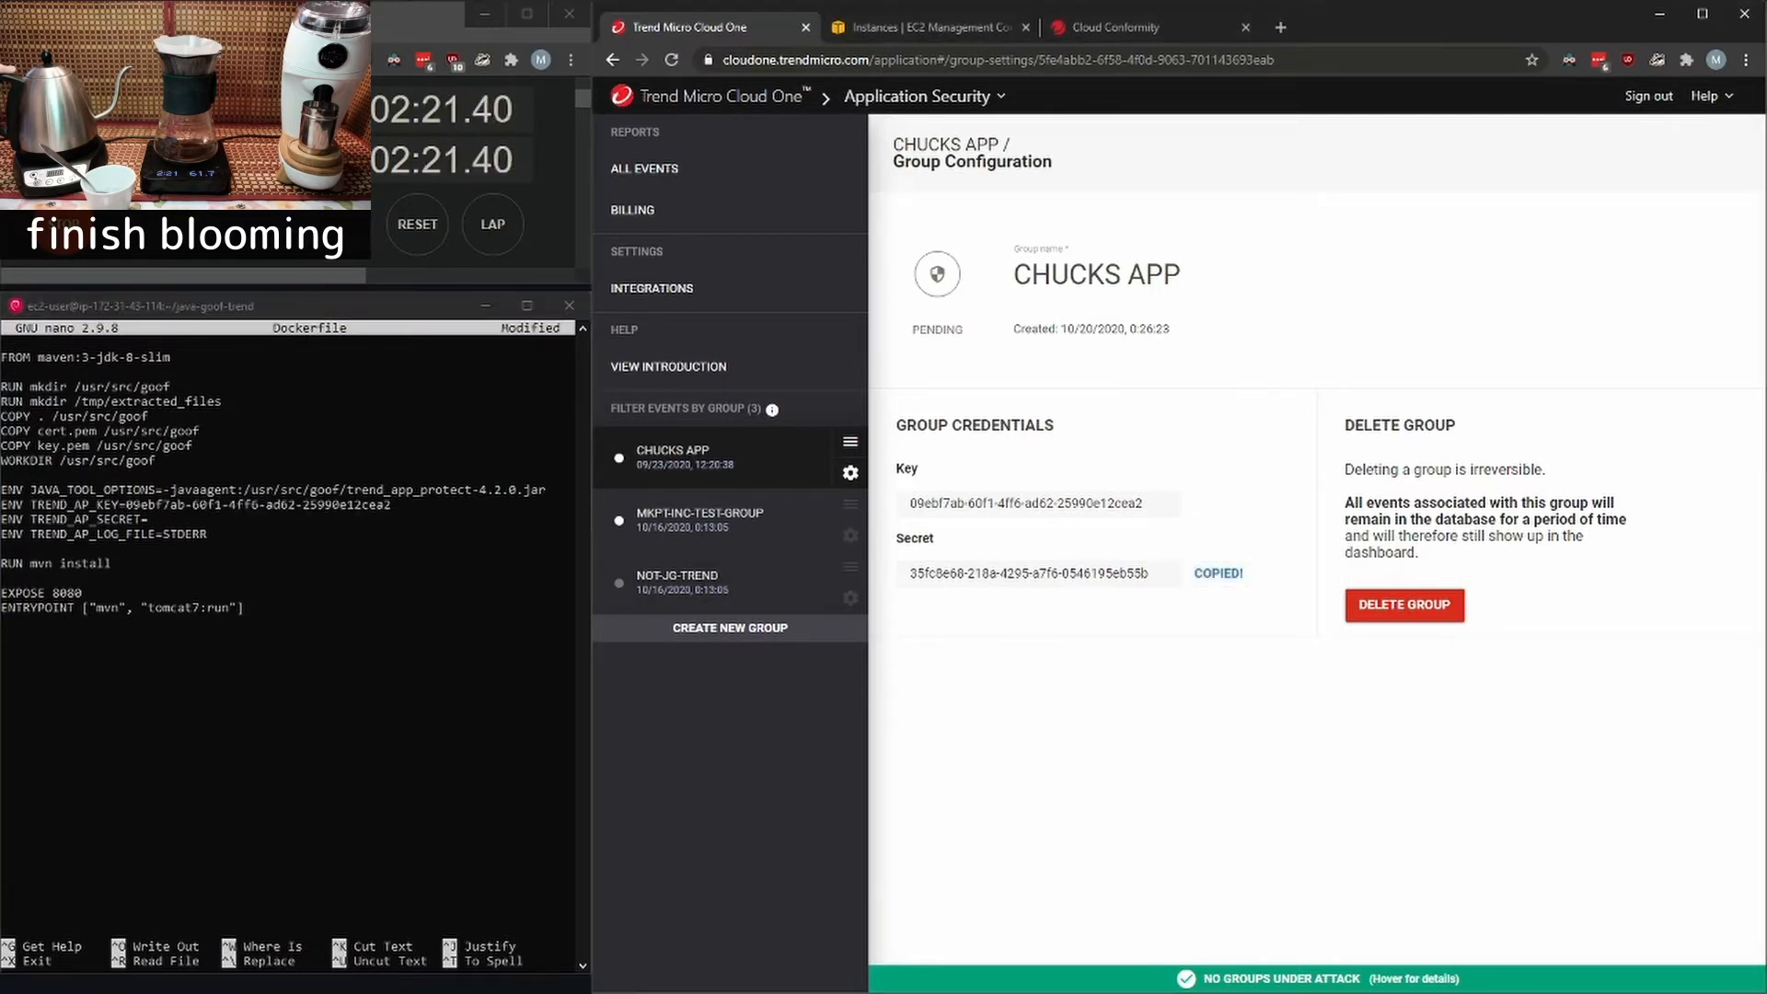
{"action": "key", "text": "shift+Insert"}
{"action": "key", "text": "ctrl+x"}
{"action": "key", "text": "y"}
{"action": "key", "text": "Return"}
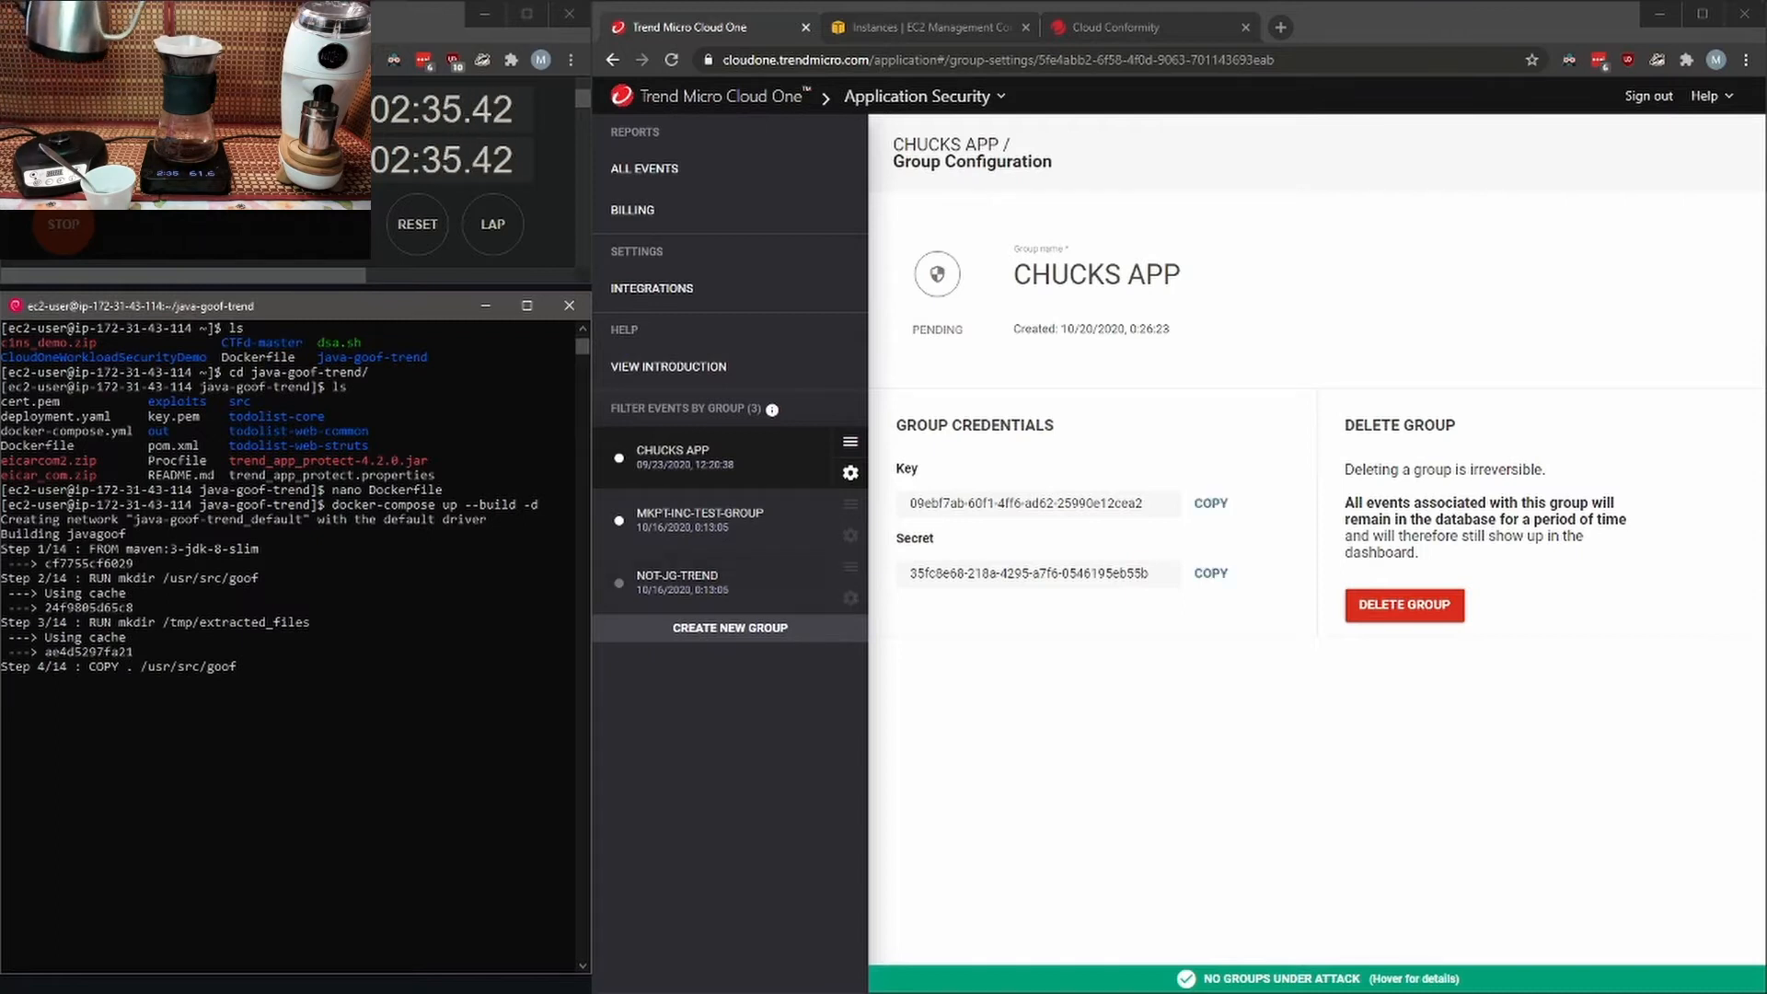
- Activate Malicious Payload, Malicious File Upload and IP Protection in the protection policy of the CHUCKS APP group
{"action": "left_click", "coordinate": [851, 443]}
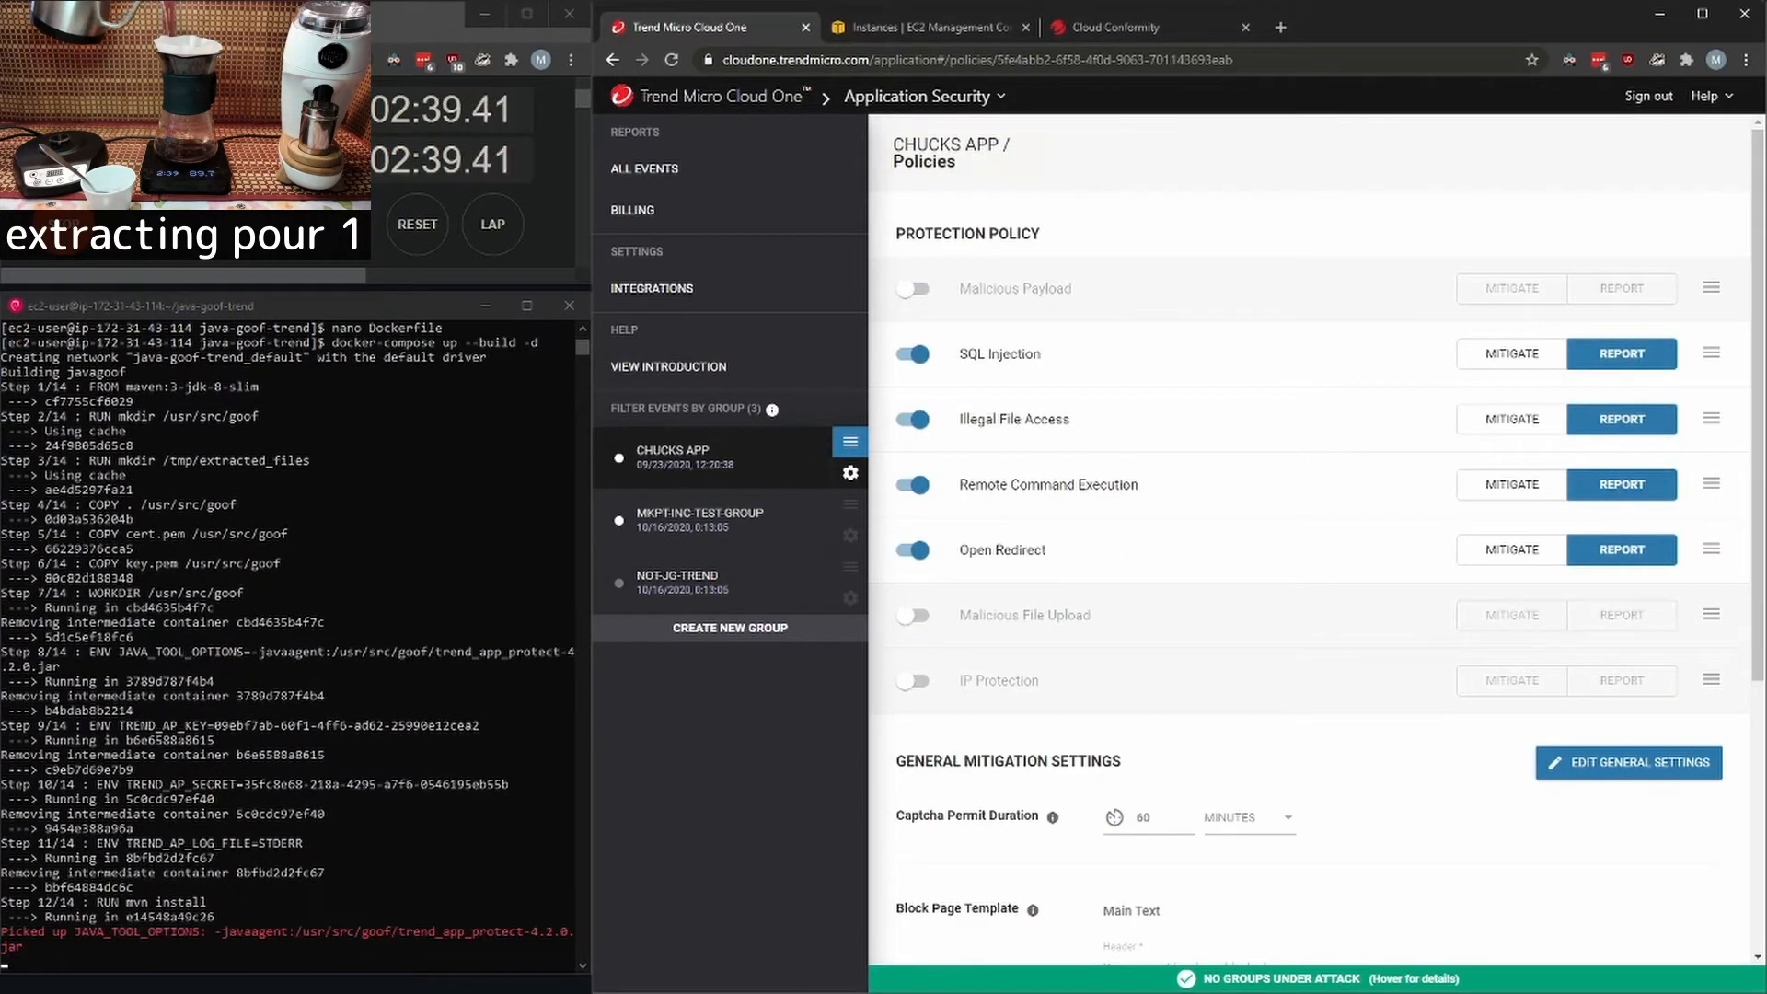
{"action": "left_click", "coordinate": [913, 288]}
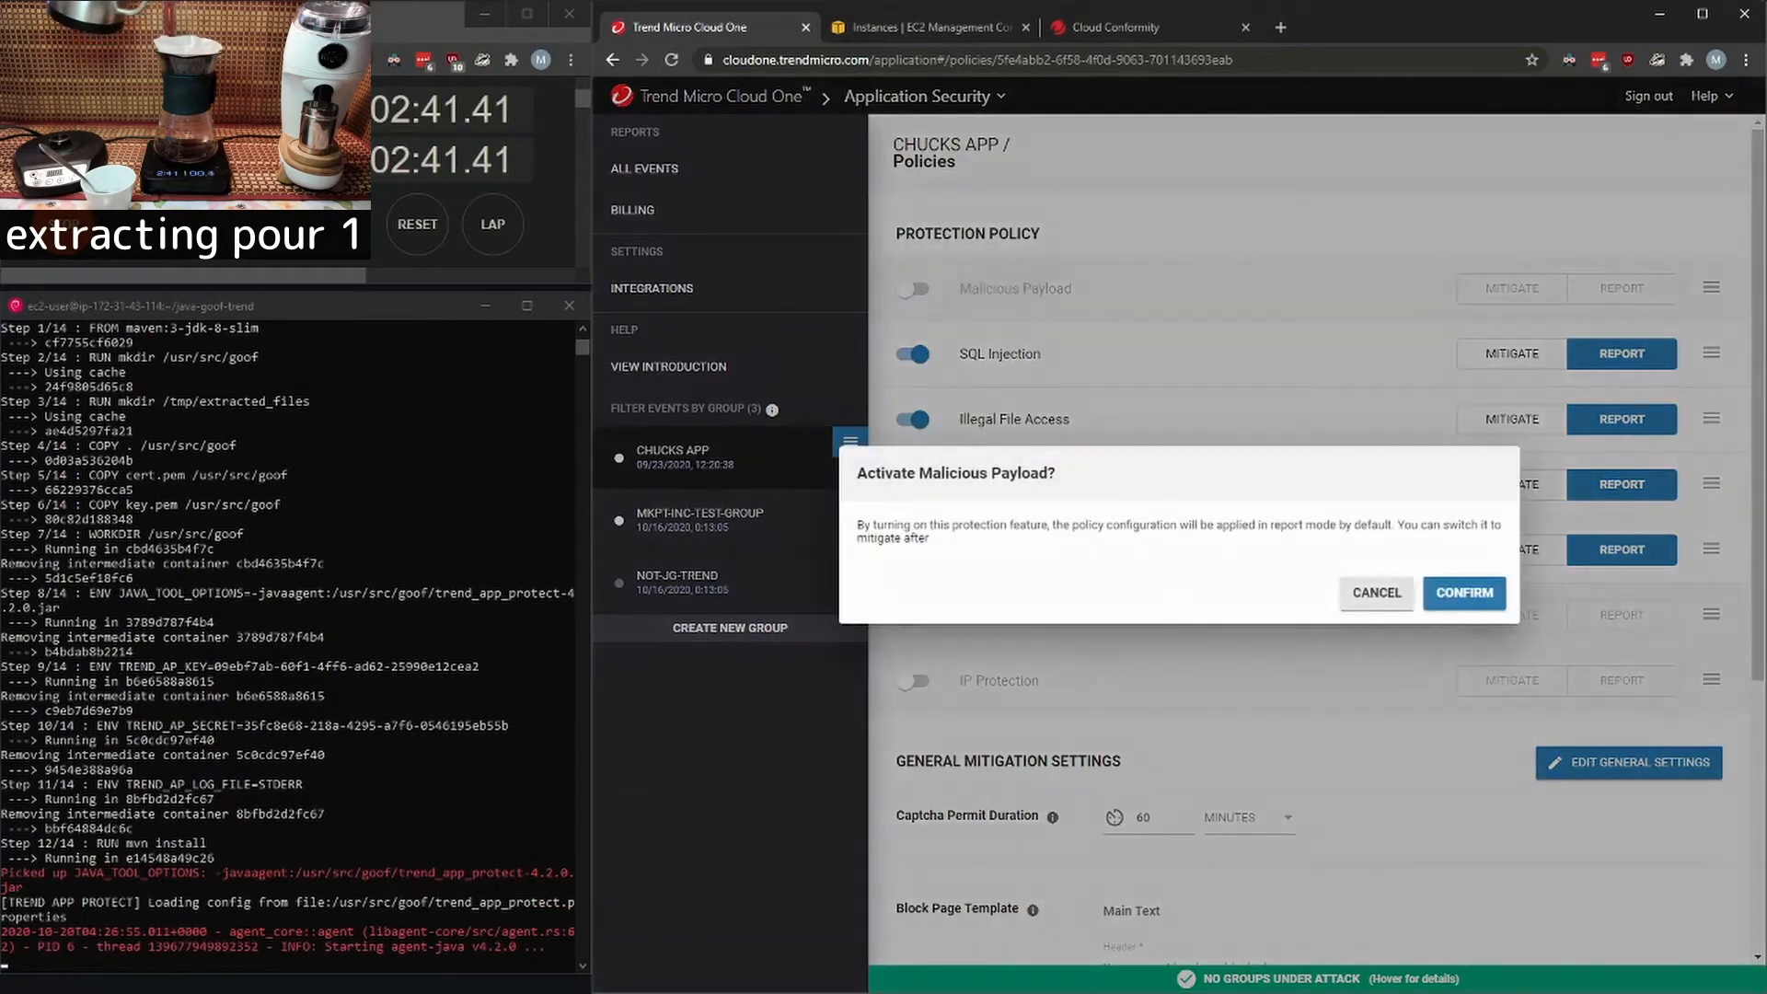
{"action": "left_click", "coordinate": [1464, 593]}
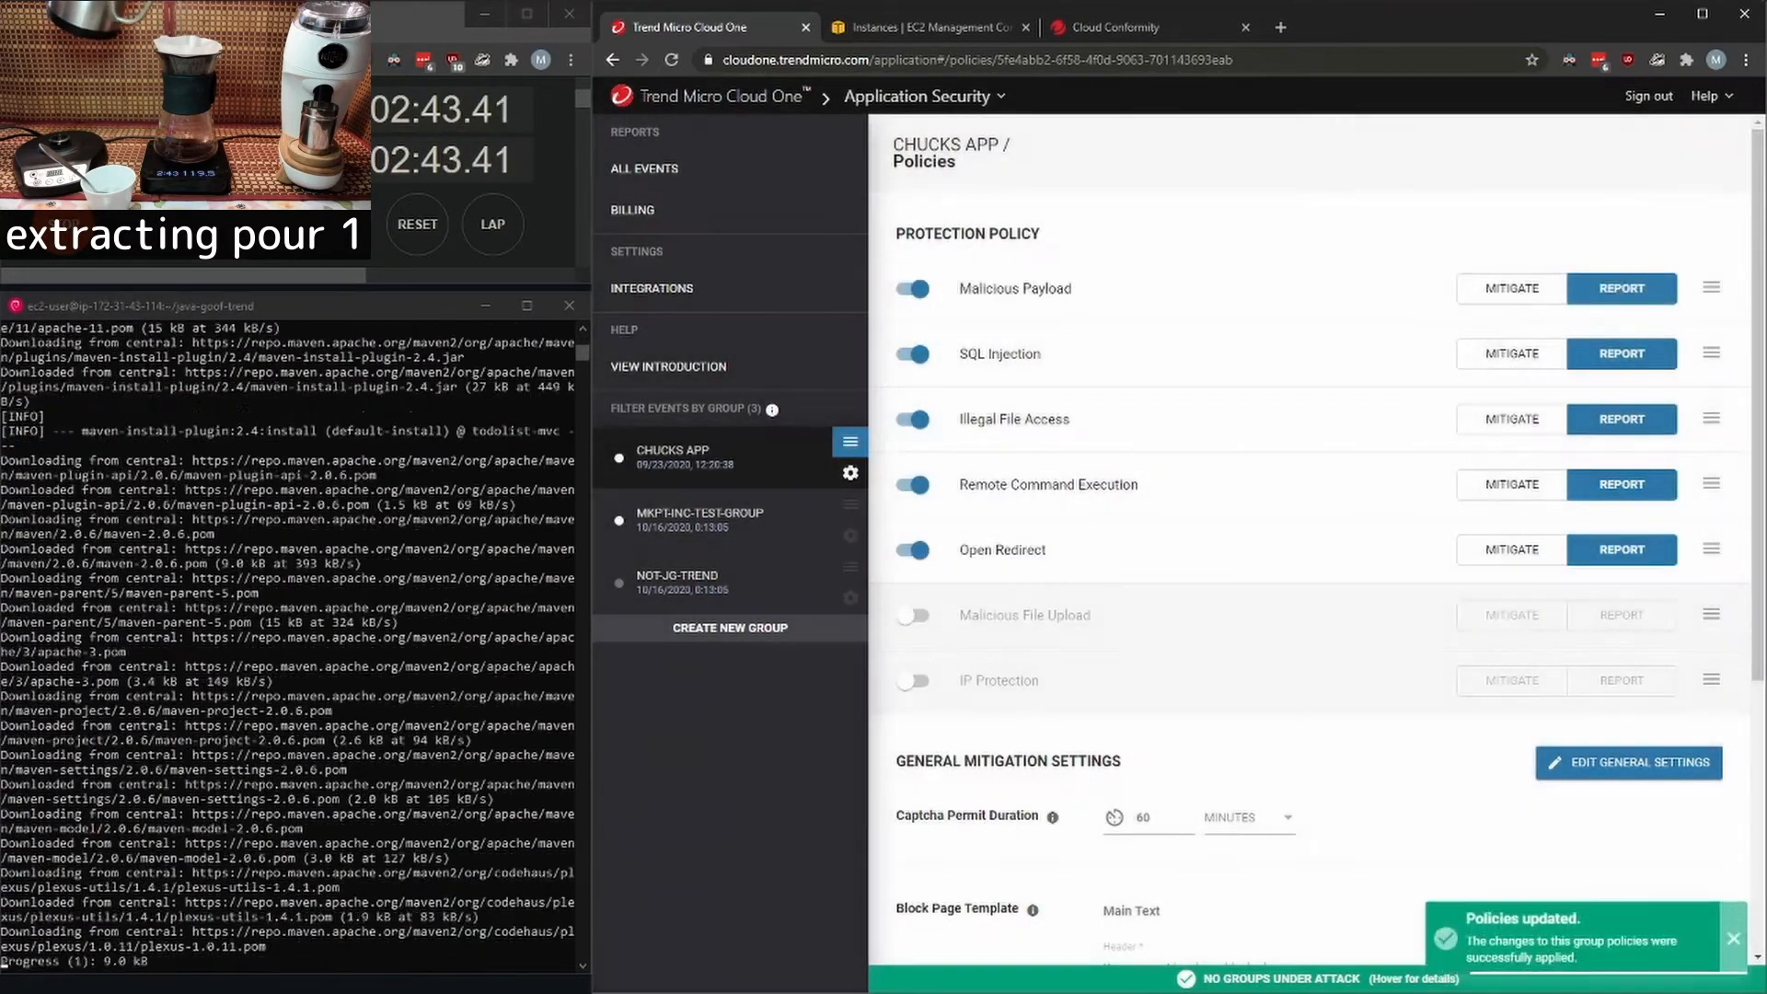
{"action": "left_click", "coordinate": [912, 615]}
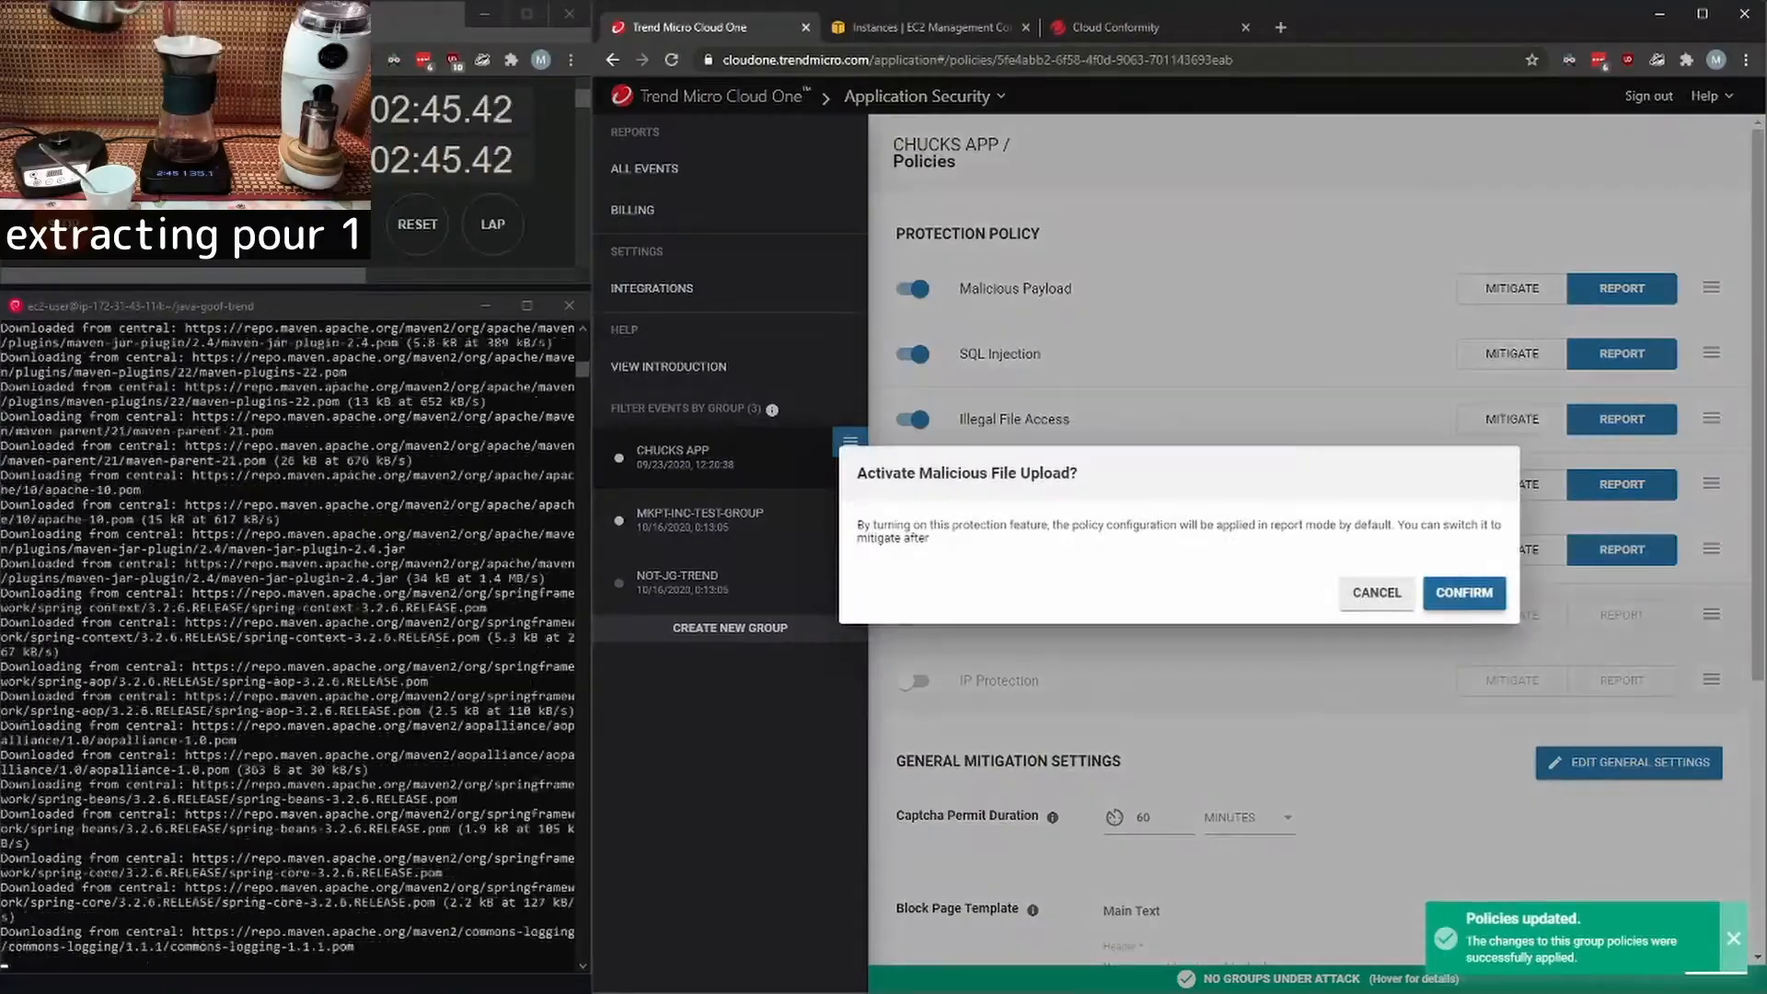
{"action": "left_click", "coordinate": [1463, 592]}
{"action": "left_click", "coordinate": [912, 682]}
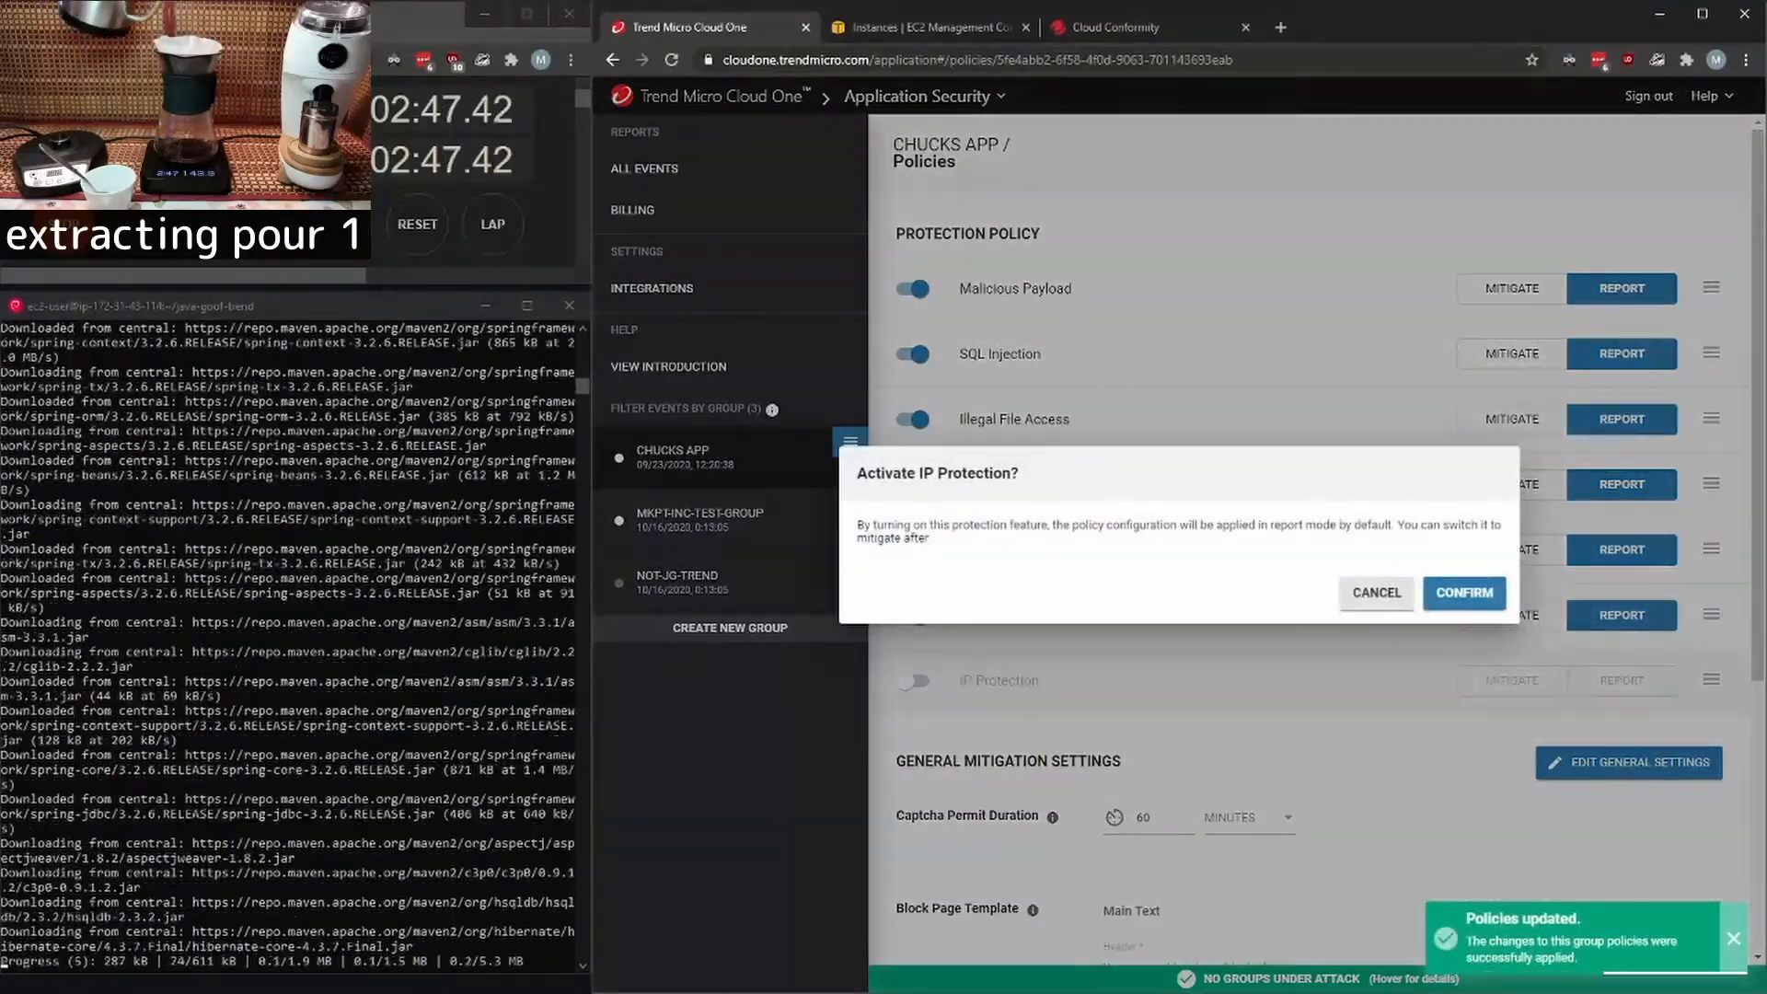
{"action": "left_click", "coordinate": [1464, 592]}
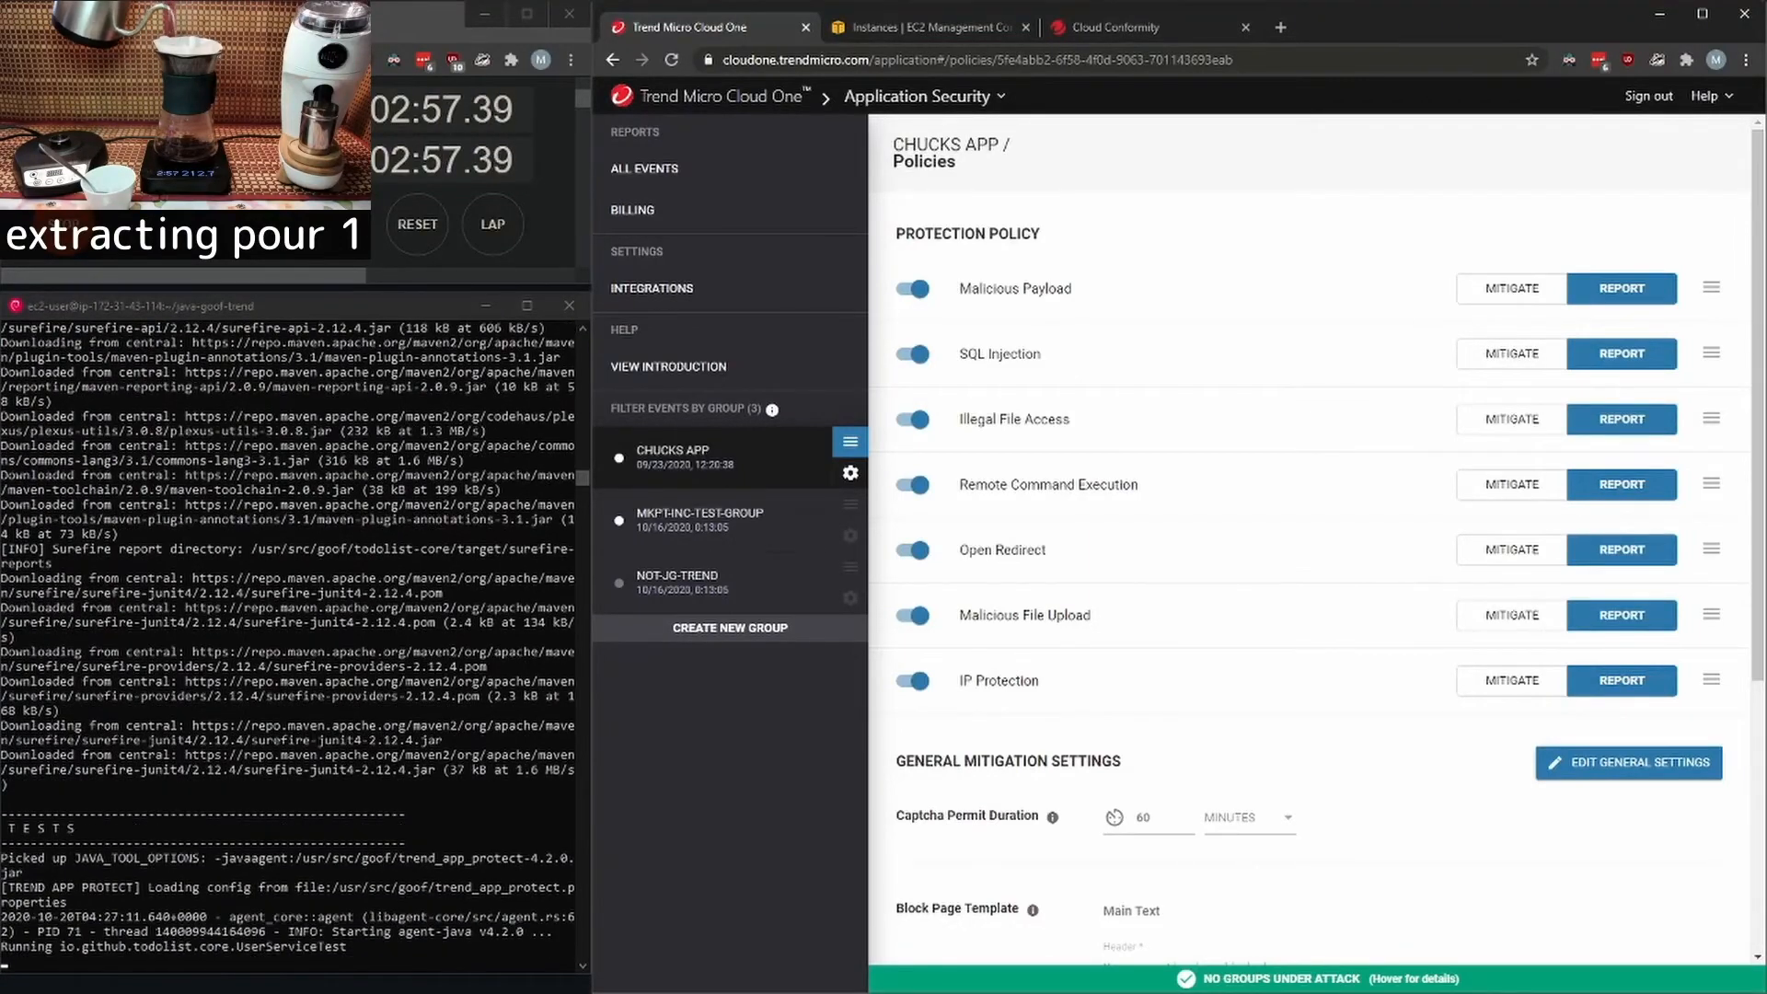
- Switch to the EC2 console and copy the public IPv4 address of the docker-funbox instance
{"action": "key", "text": "ctrl+Tab"}
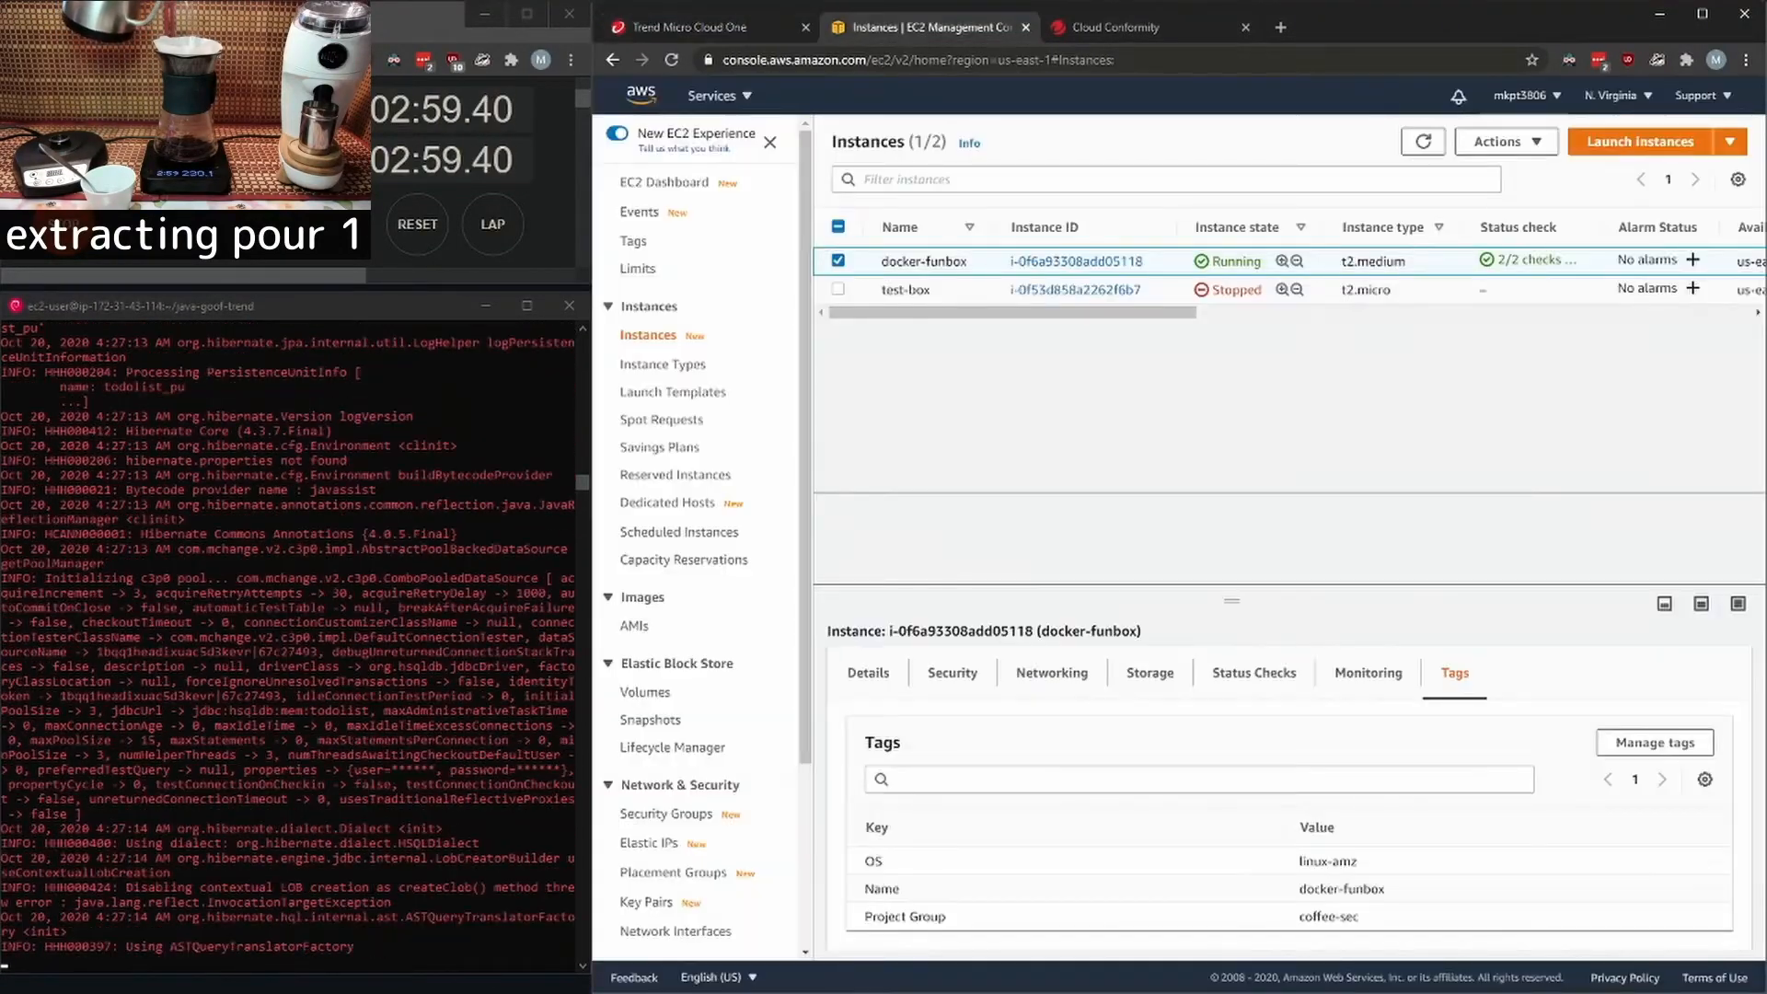
{"action": "scroll", "coordinate": [1289, 274], "scroll_direction": "right", "scroll_amount": 5}
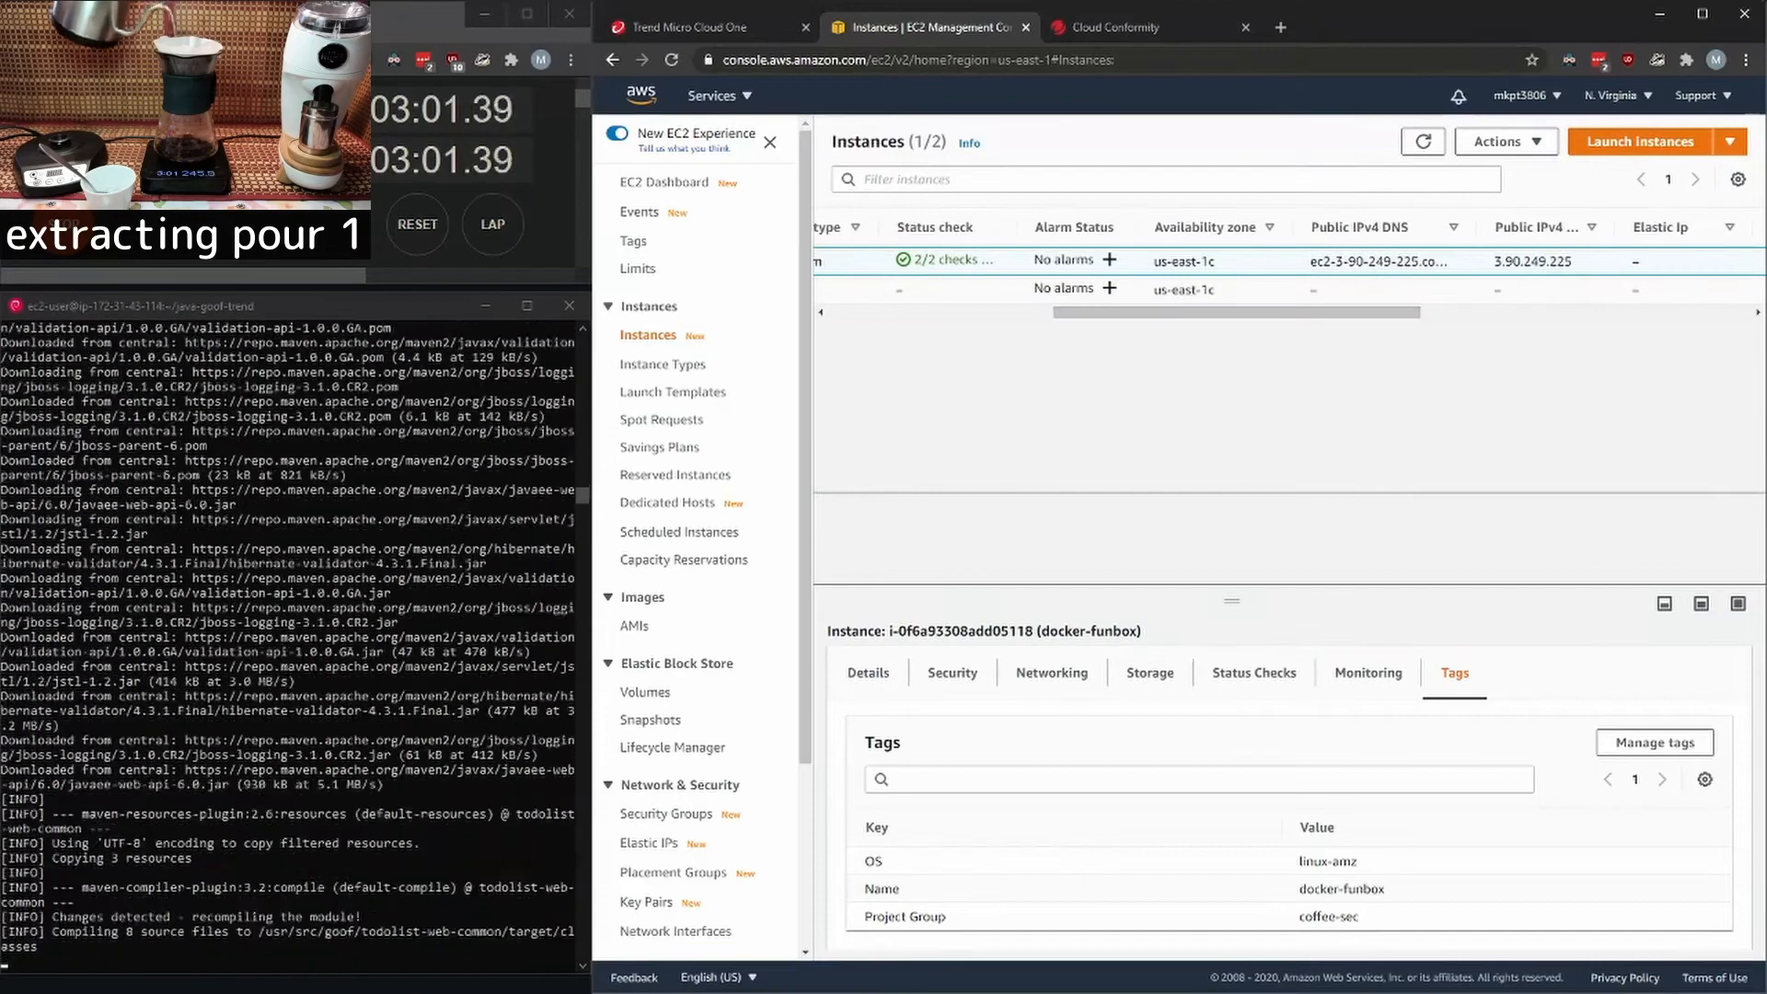
{"action": "left_click_drag", "start_coordinate": [1569, 261], "coordinate": [1493, 262]}
{"action": "right_click", "coordinate": [1514, 262]}
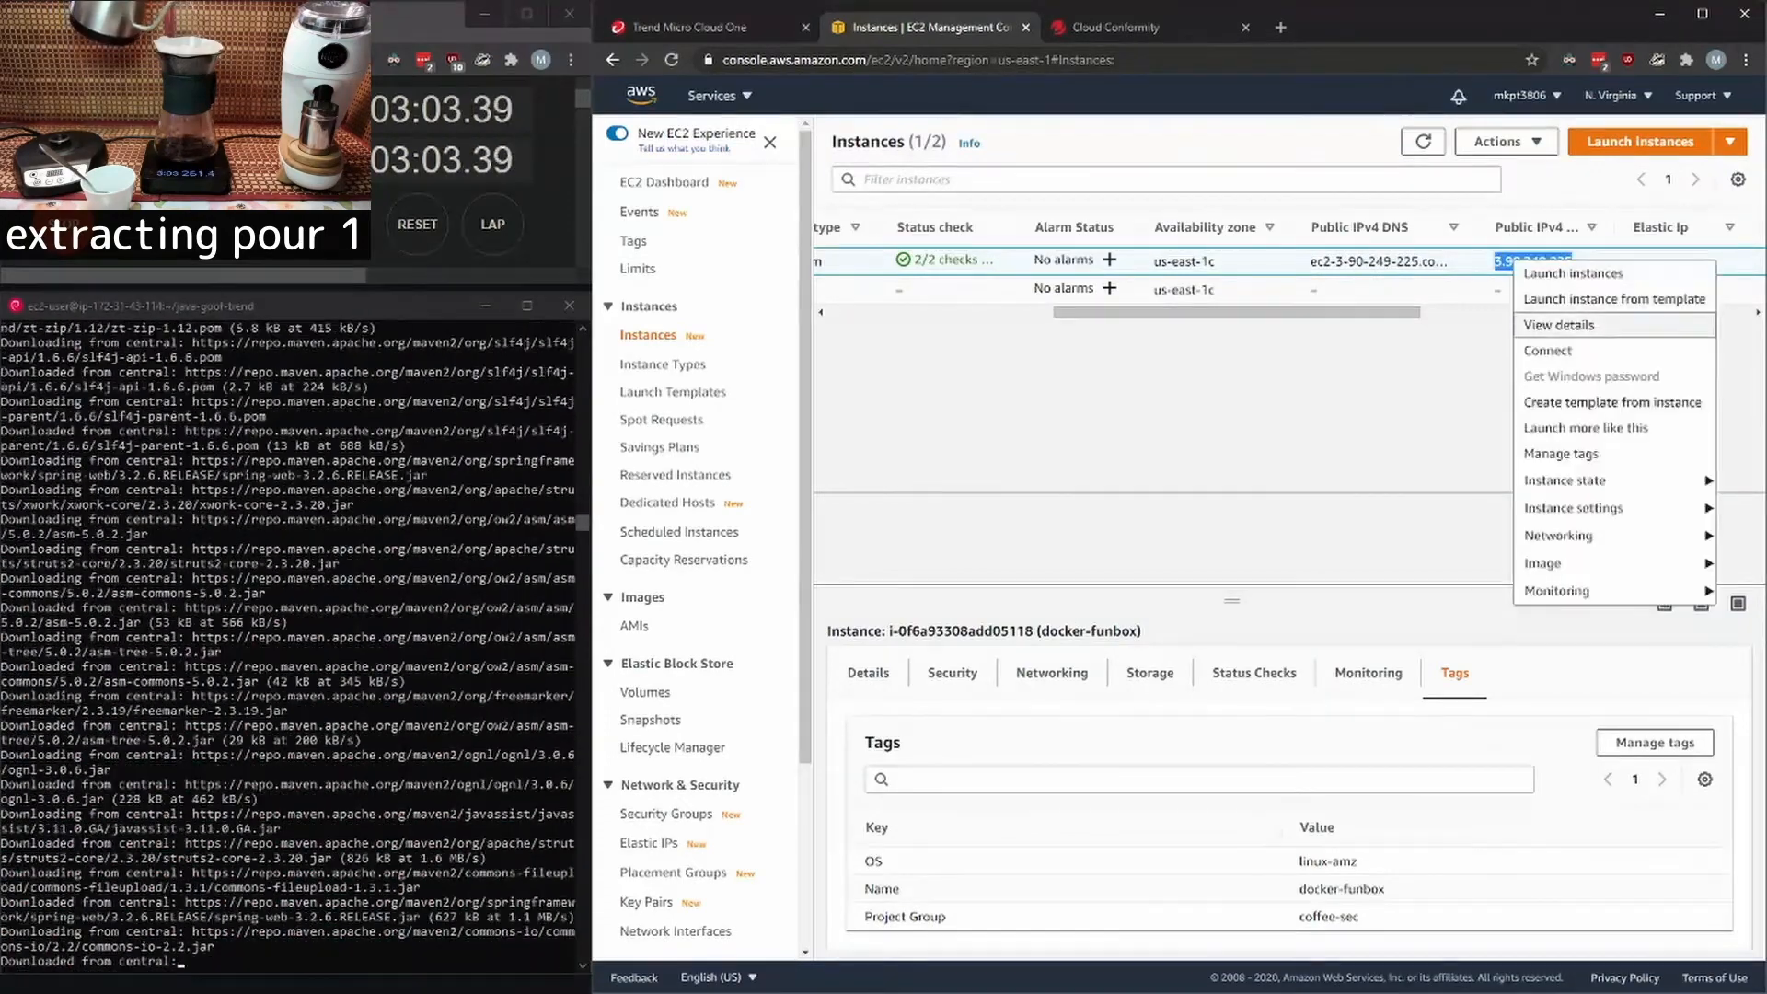
{"action": "key", "text": "Escape"}
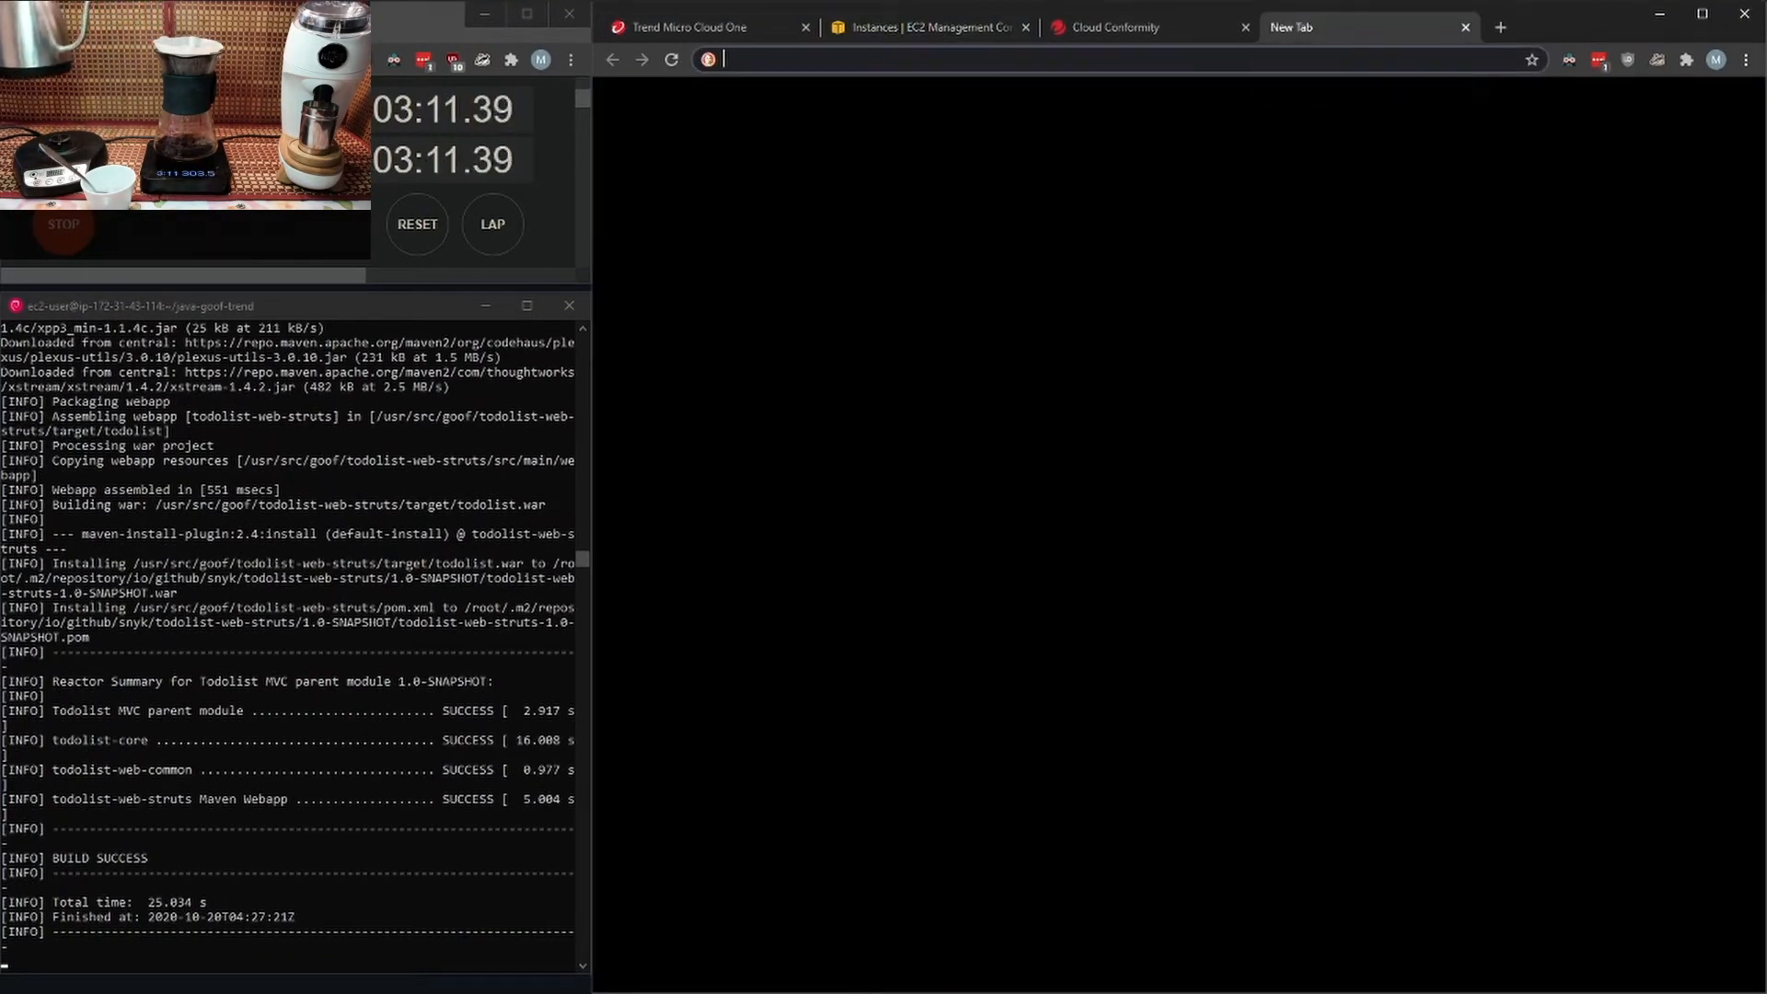
- Load the Todolist MVC app at 3.90.249.225:8080 in a new browser tab, retrying until it responds
{"action": "key", "text": "ctrl+v"}
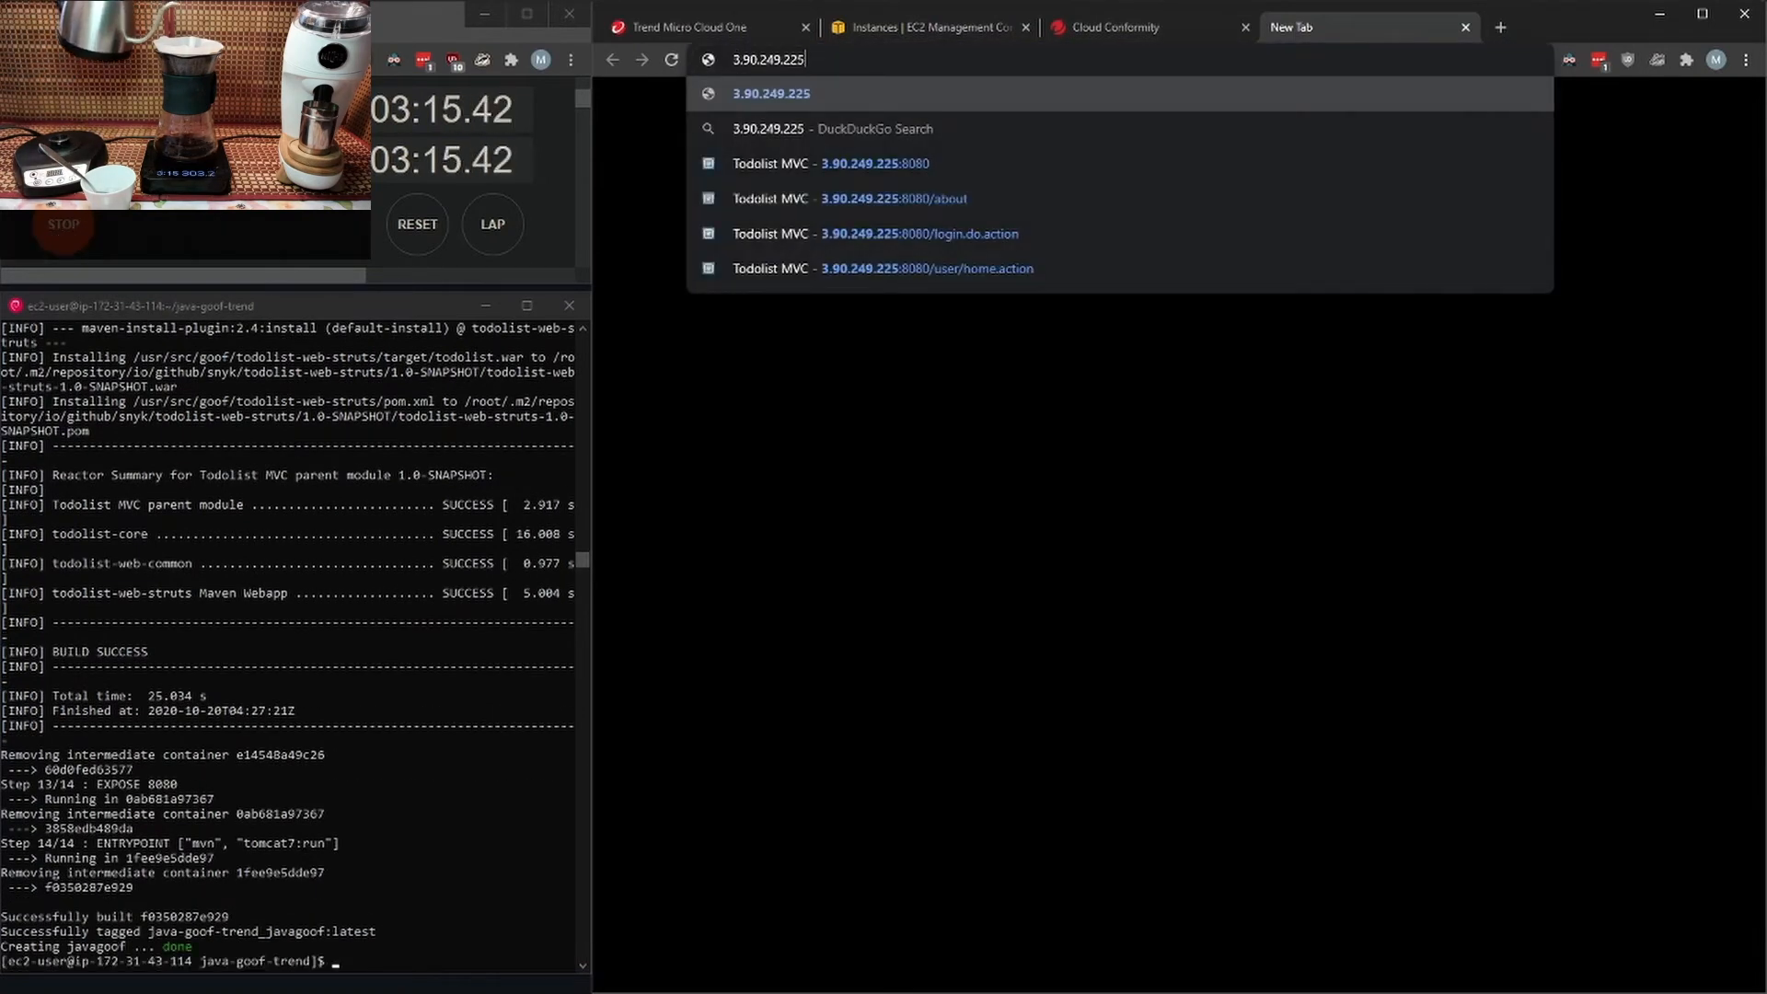
{"action": "type", "text": ":8080"}
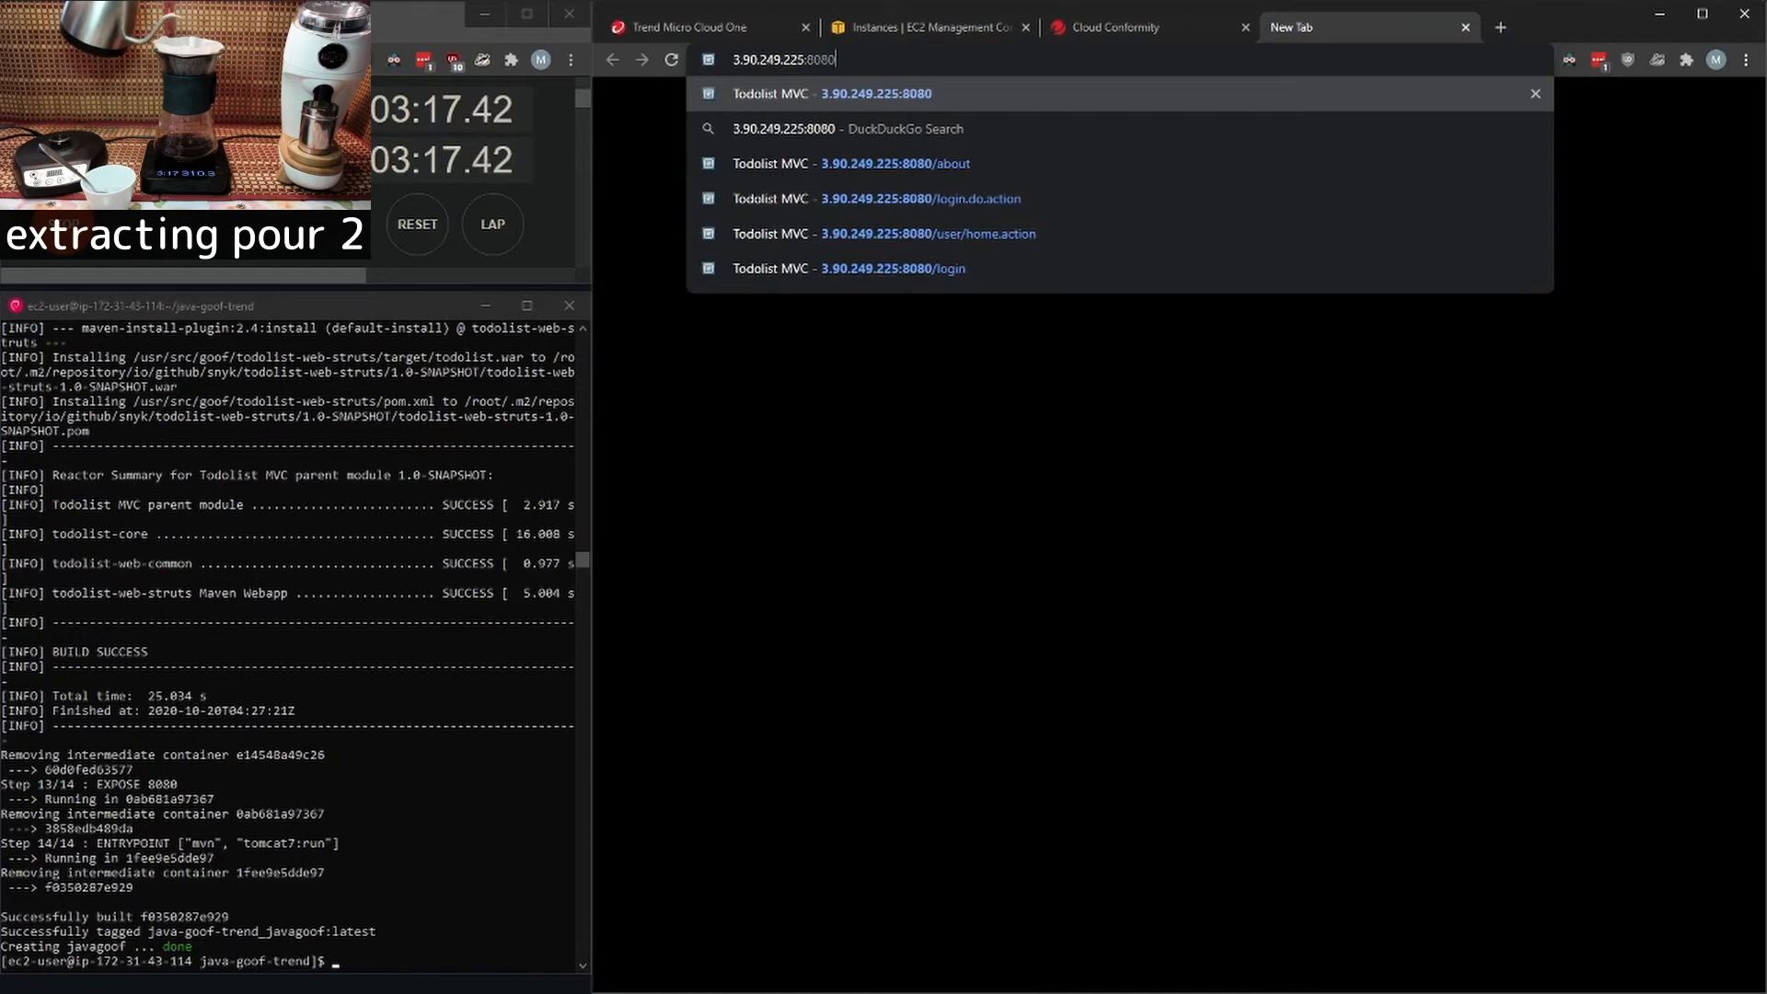
{"action": "key", "text": "Return"}
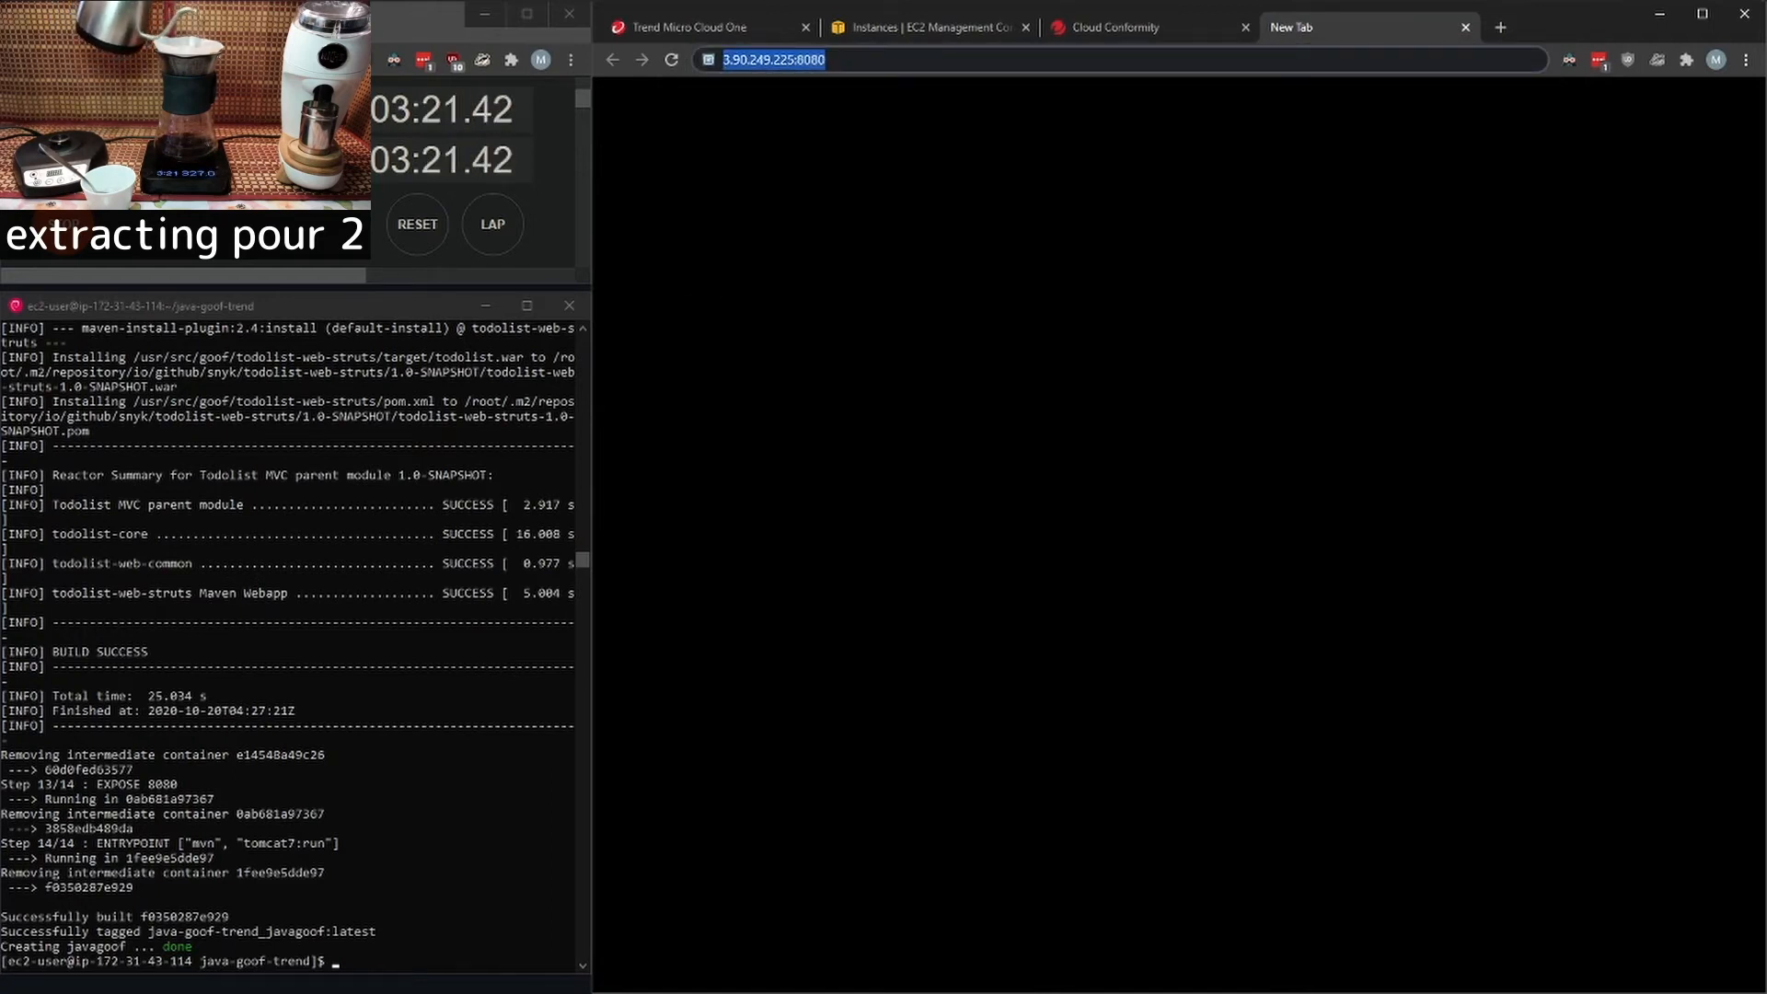
{"action": "key", "text": "Return"}
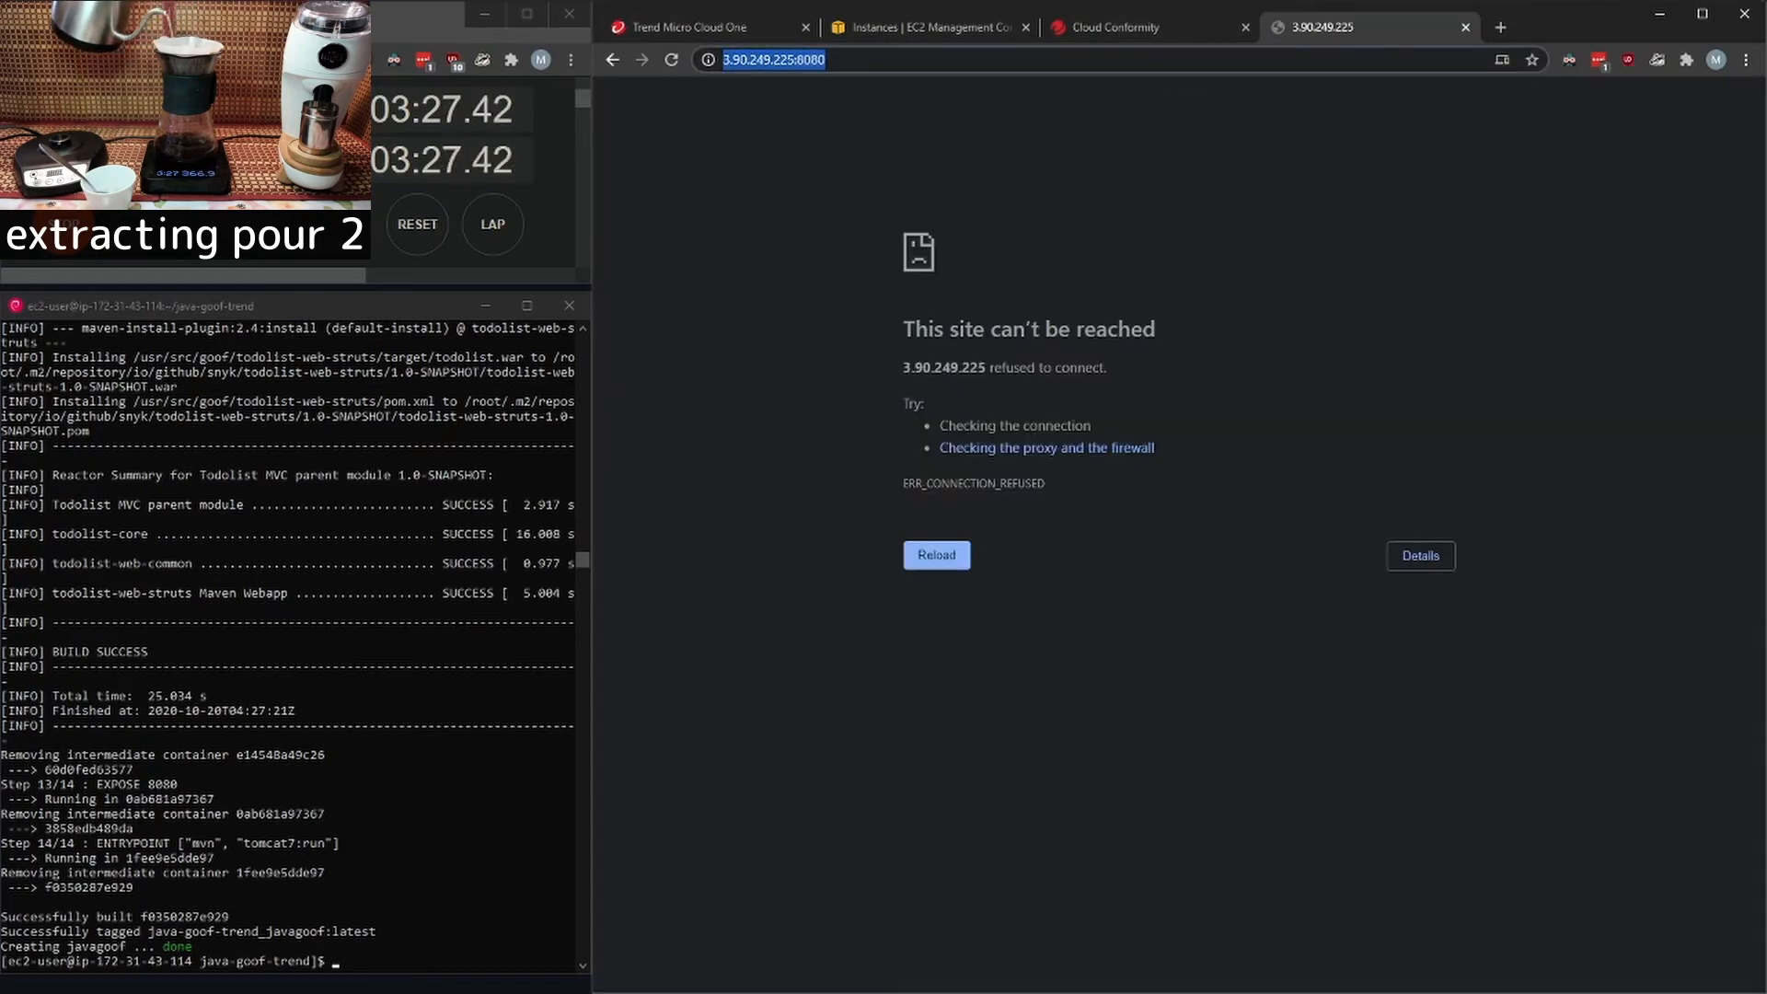
{"action": "key", "text": "Return"}
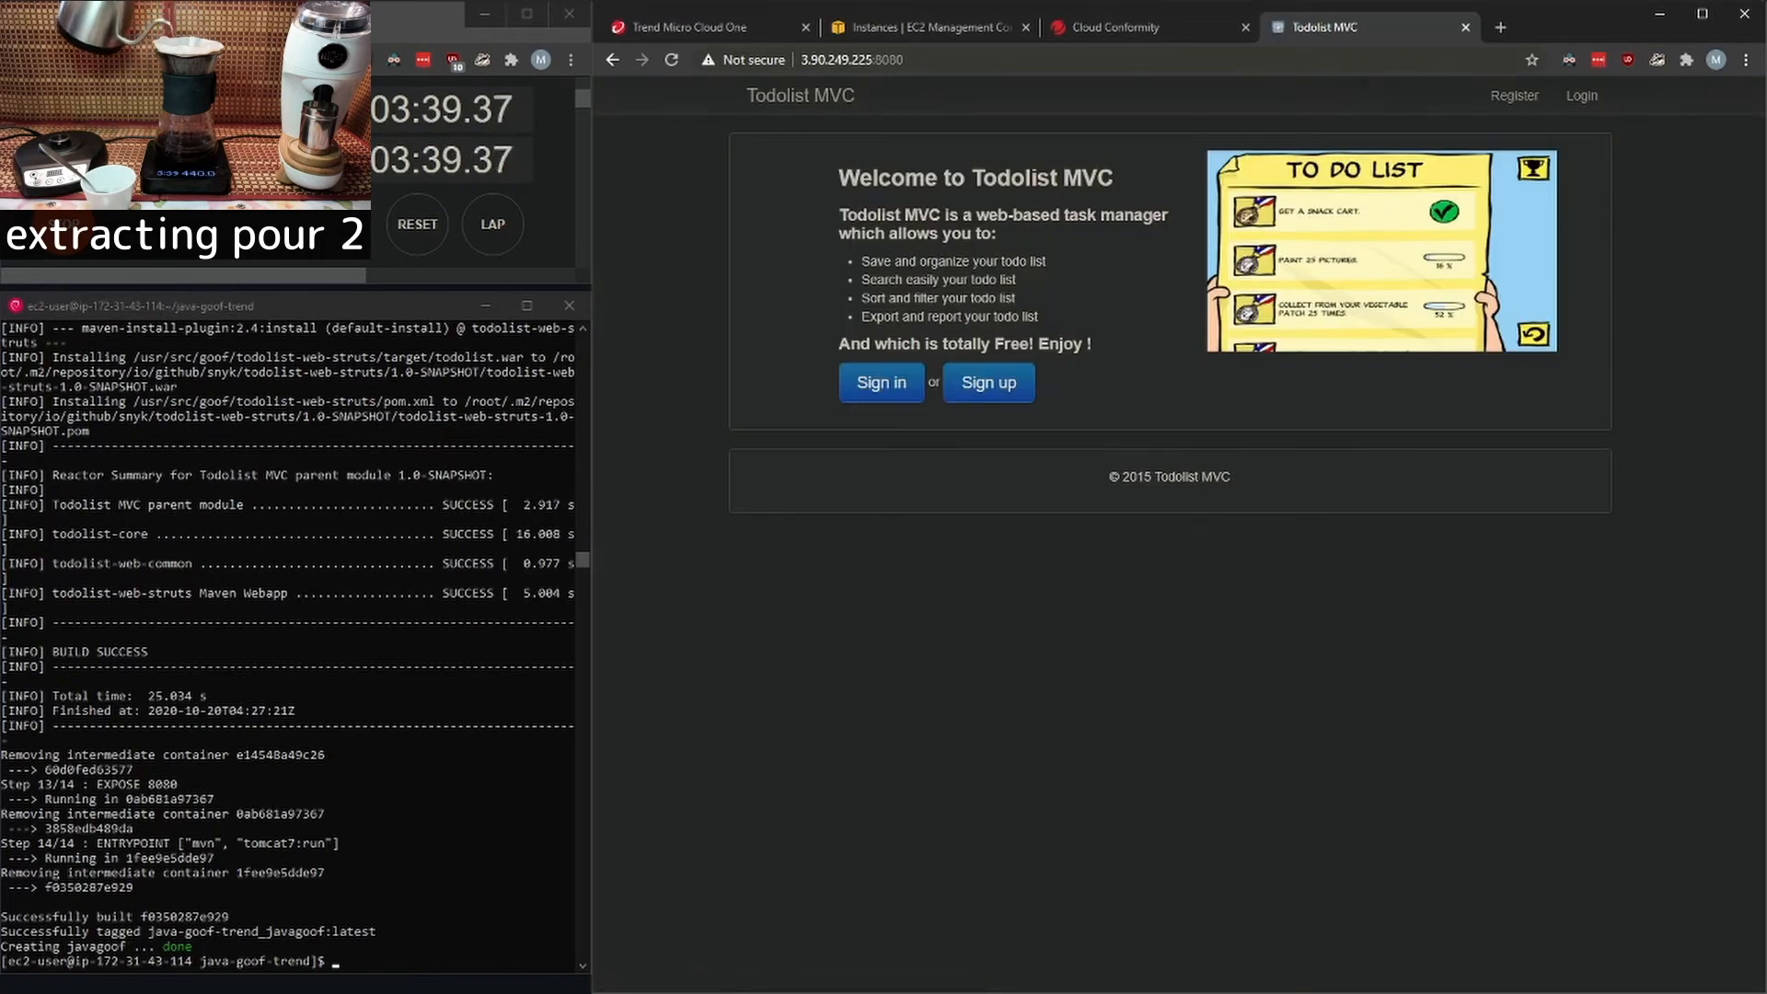
- Sign in to Todolist MVC with the account's email and password, and open the About page
{"action": "left_click", "coordinate": [1582, 96]}
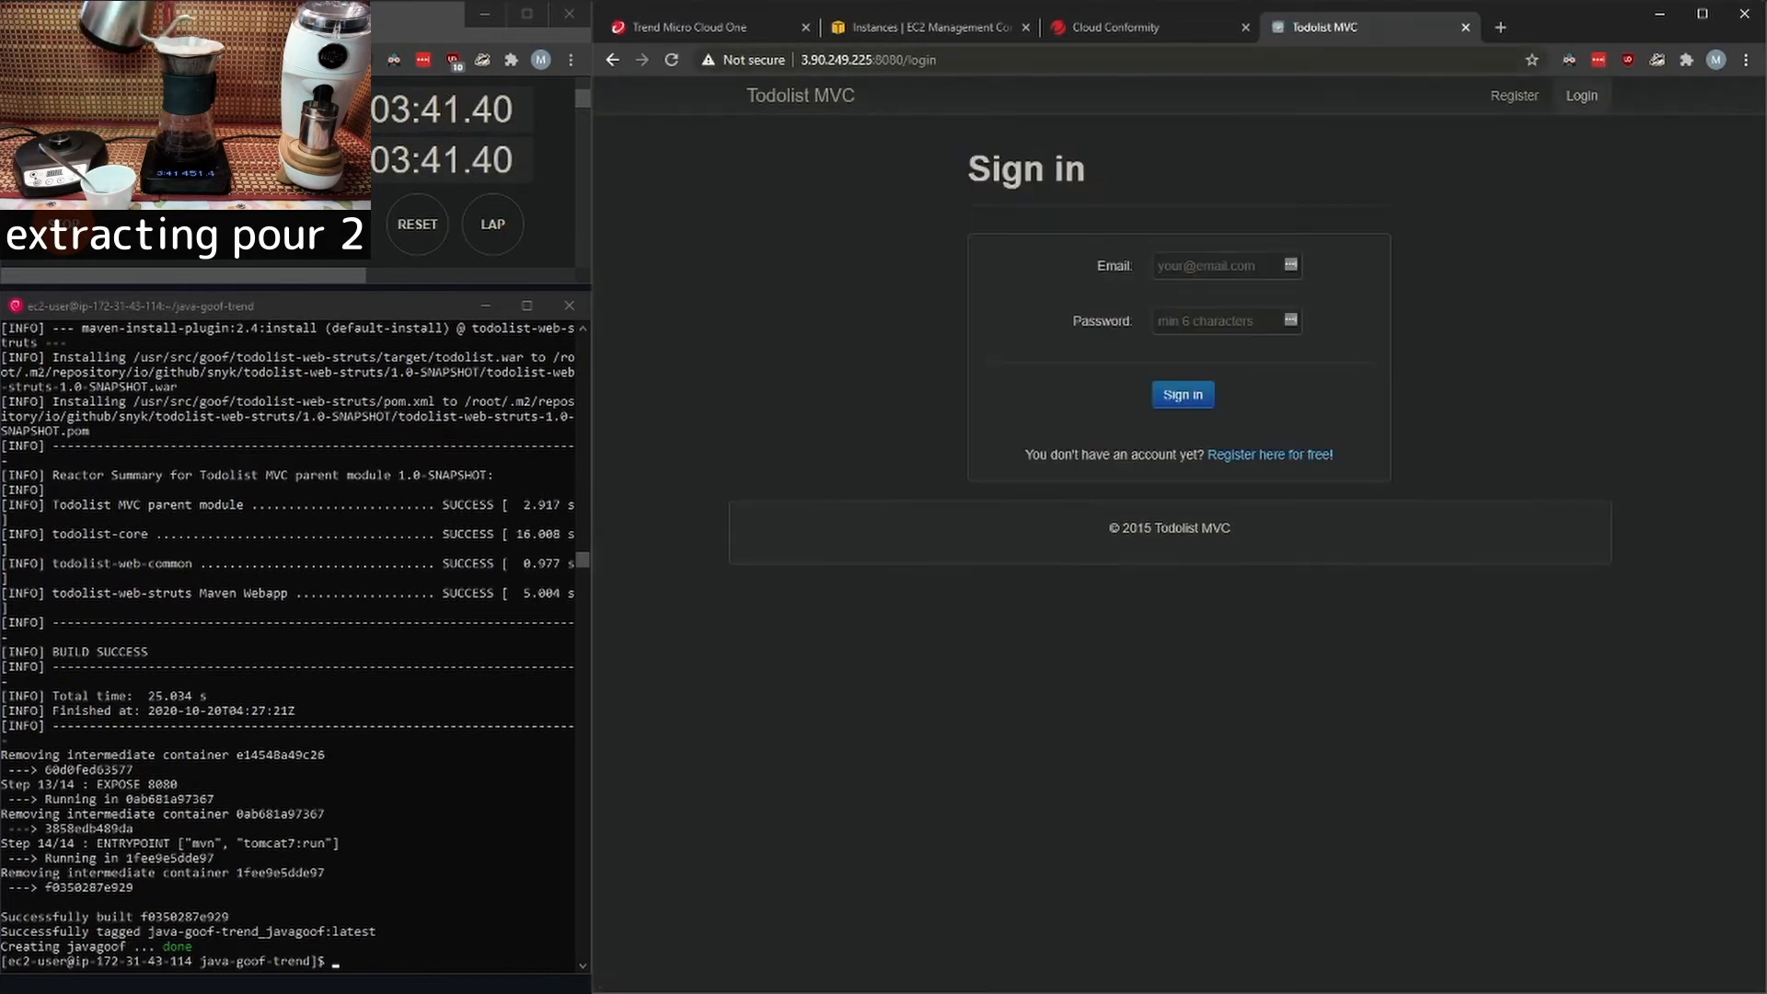
{"action": "type", "text": "foo@bar.org"}
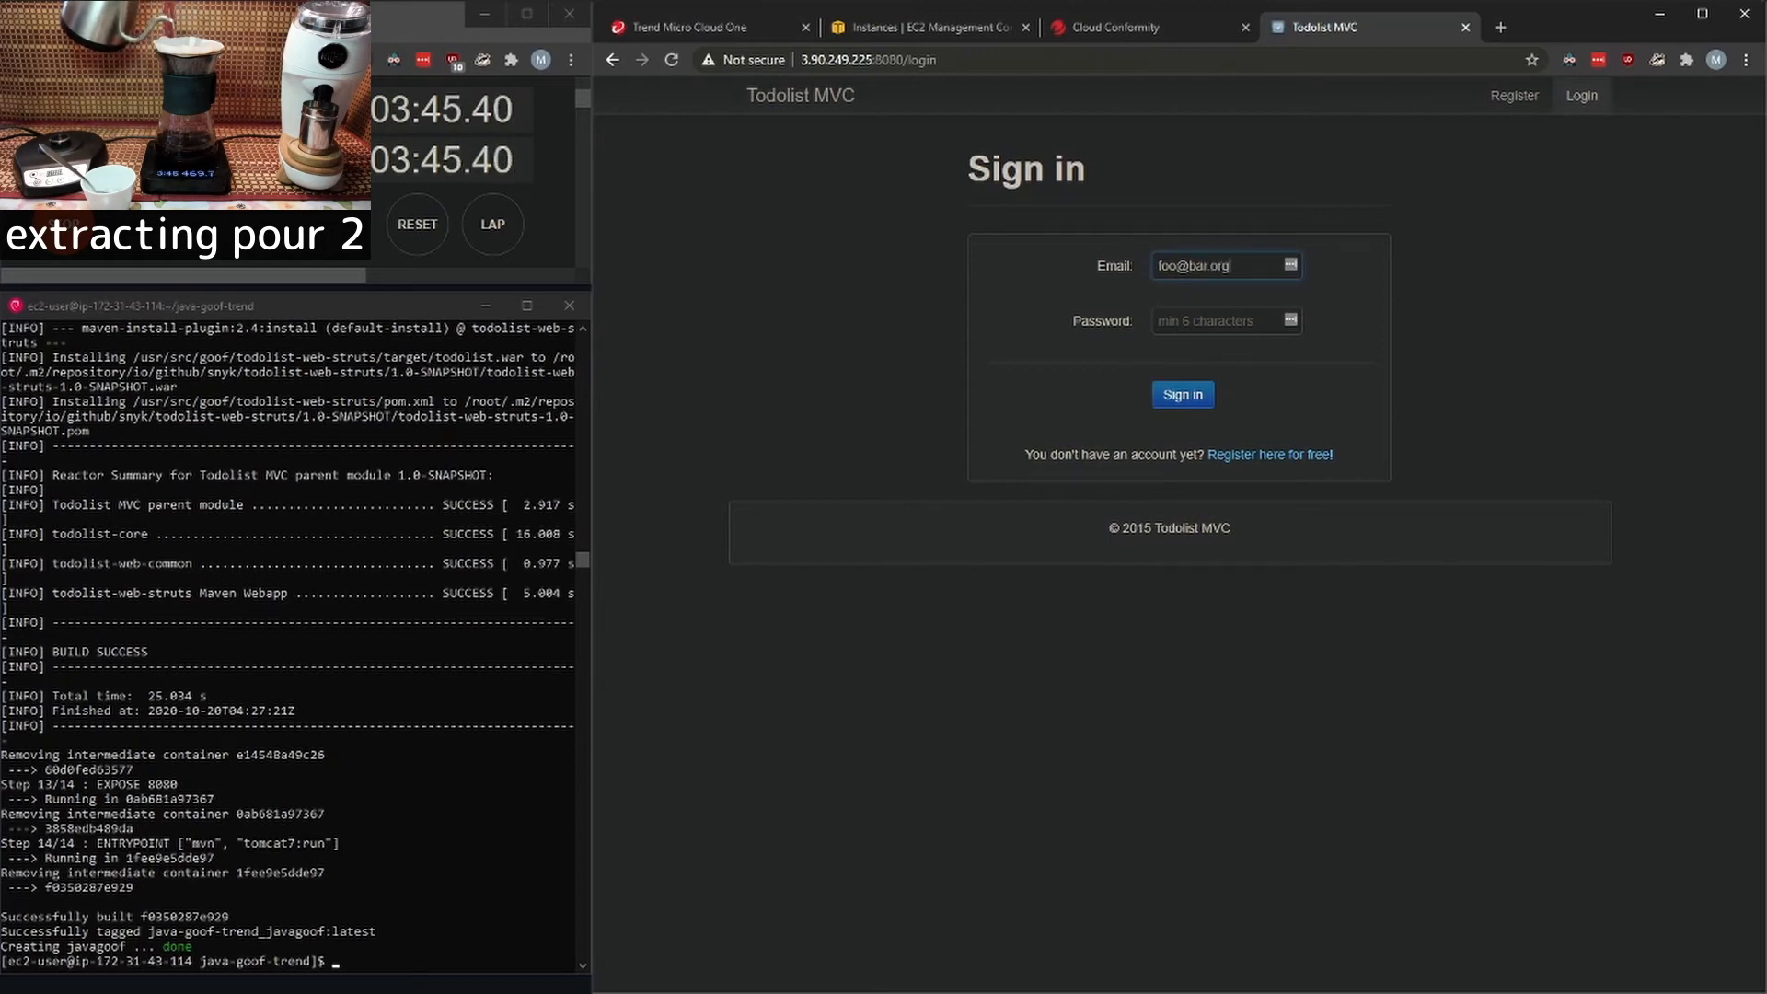
{"action": "type", "text": "f"}
{"action": "key", "text": "Return"}
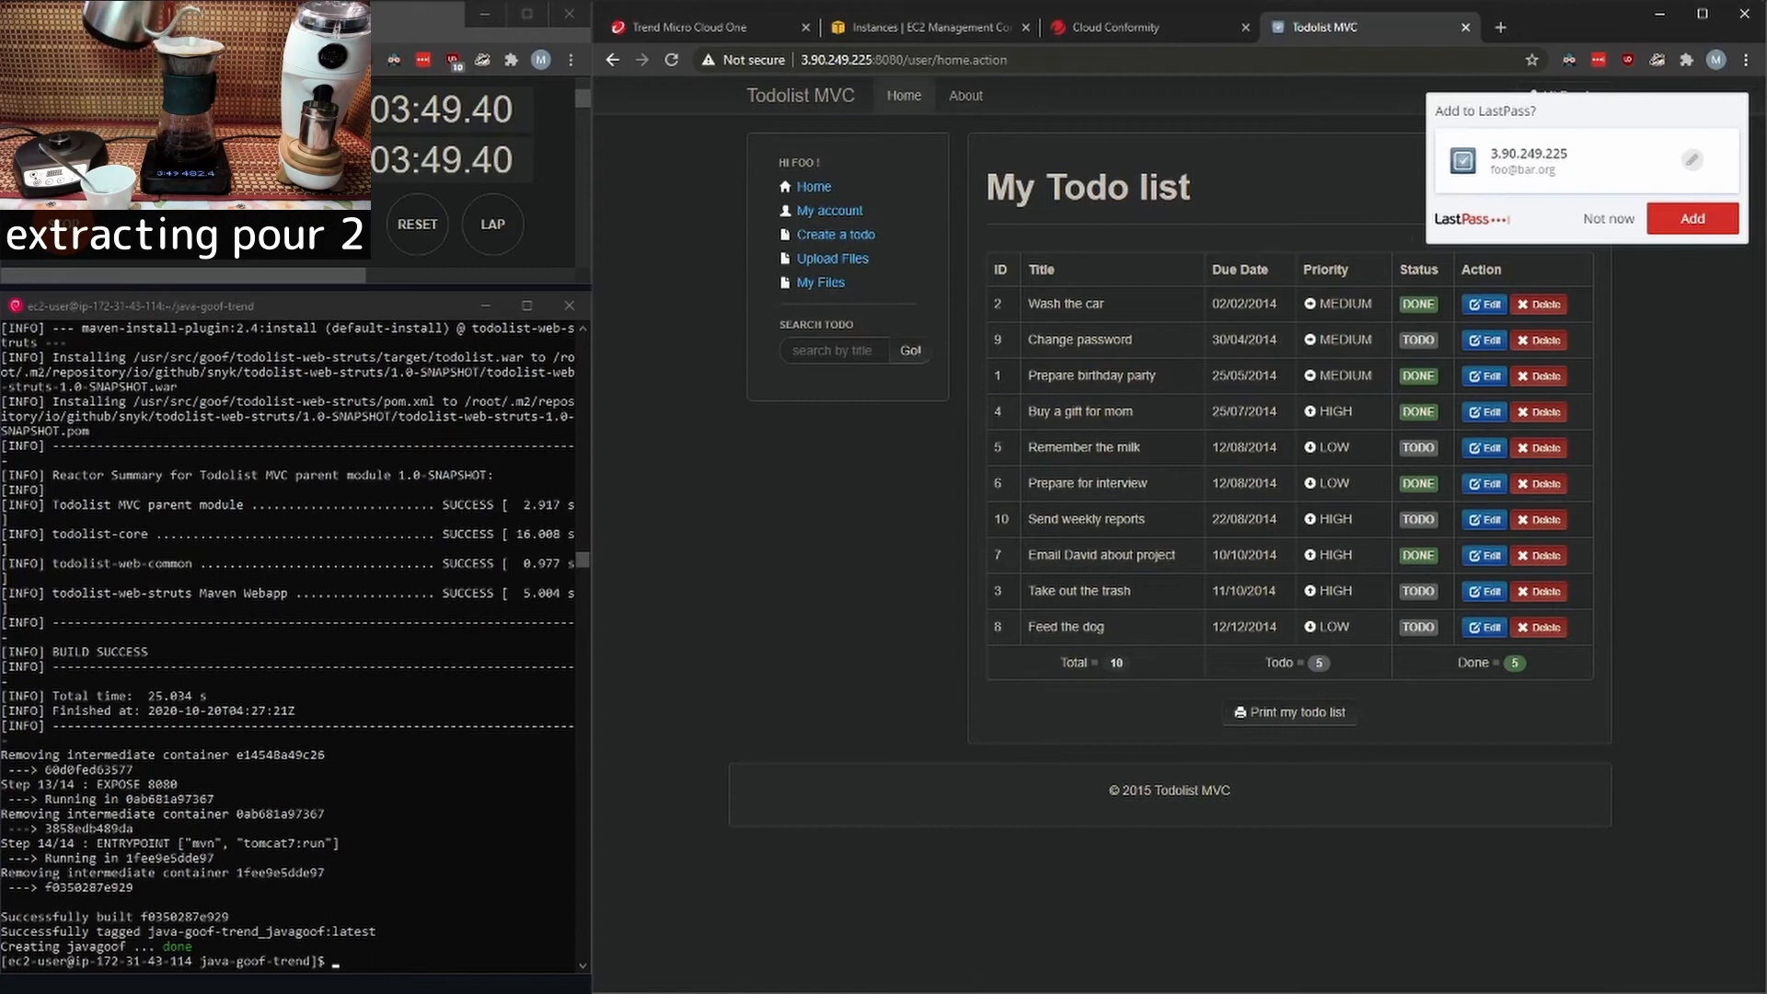
{"action": "left_click", "coordinate": [965, 95]}
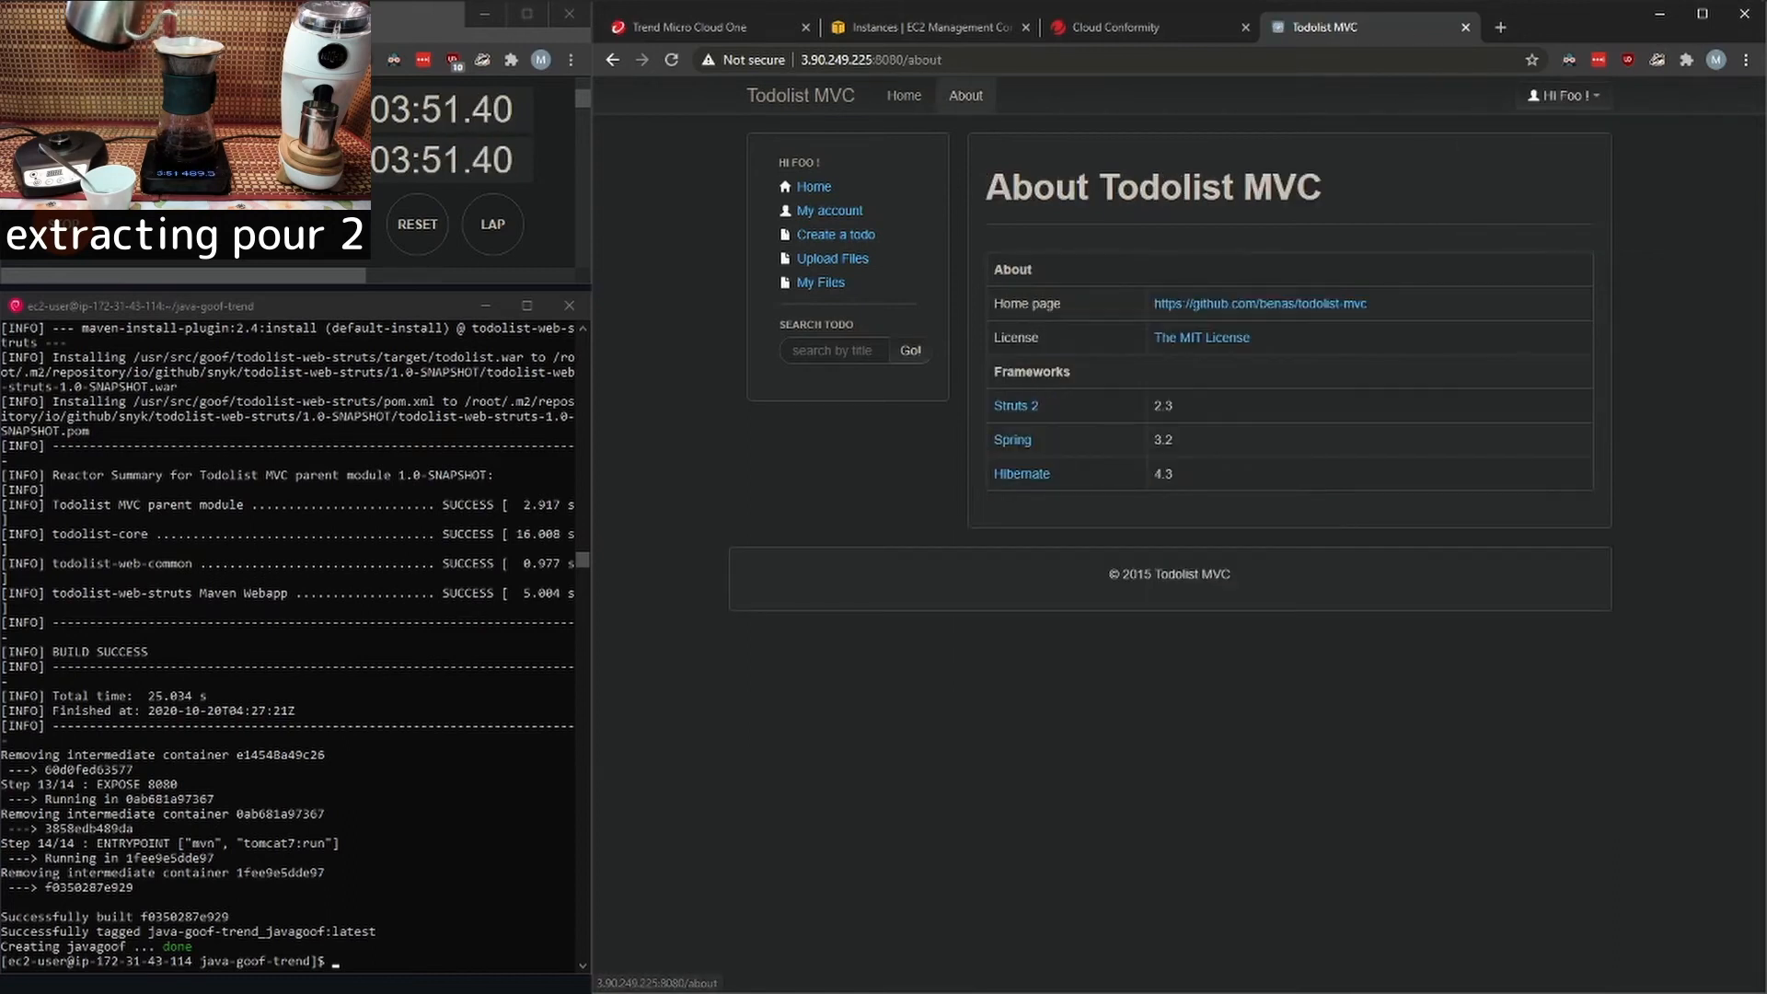